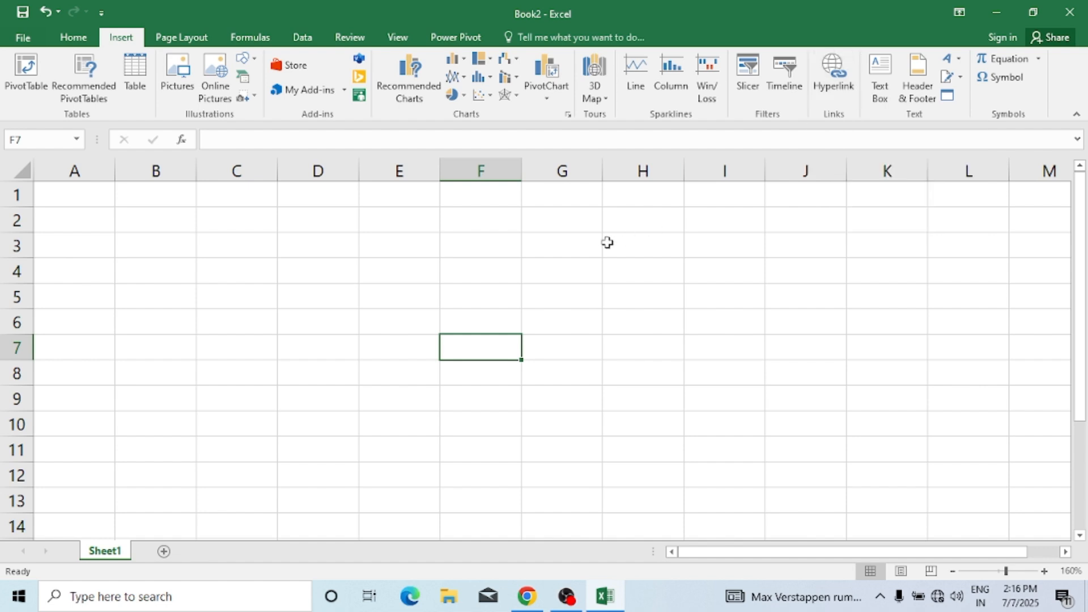
Enter the column headers item in cell D2 and price in cell E2
{"action": "left_click", "coordinate": [406, 263]}
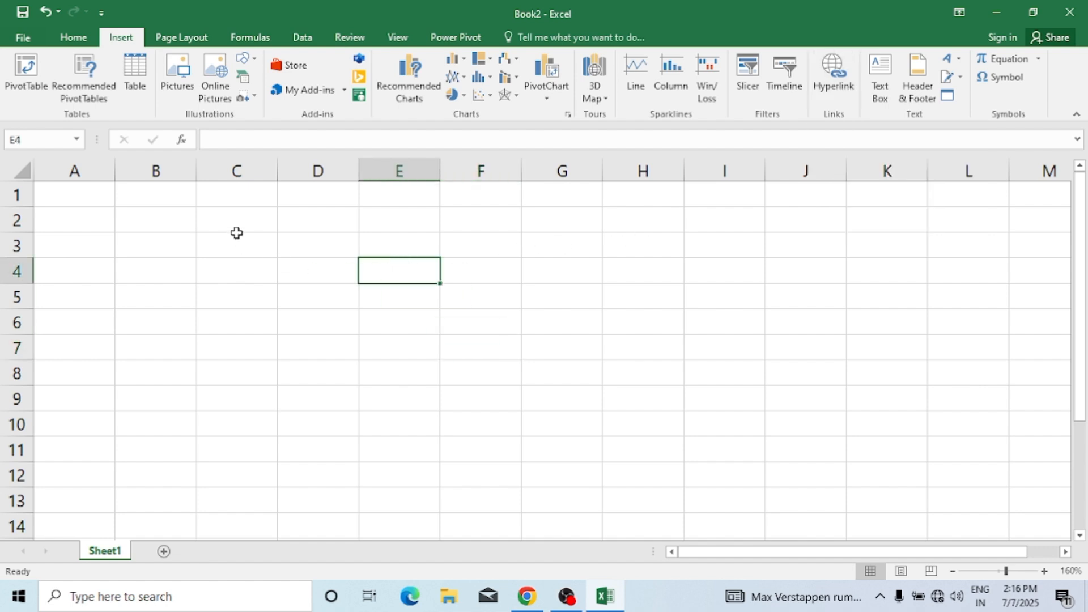
{"action": "left_click", "coordinate": [281, 229]}
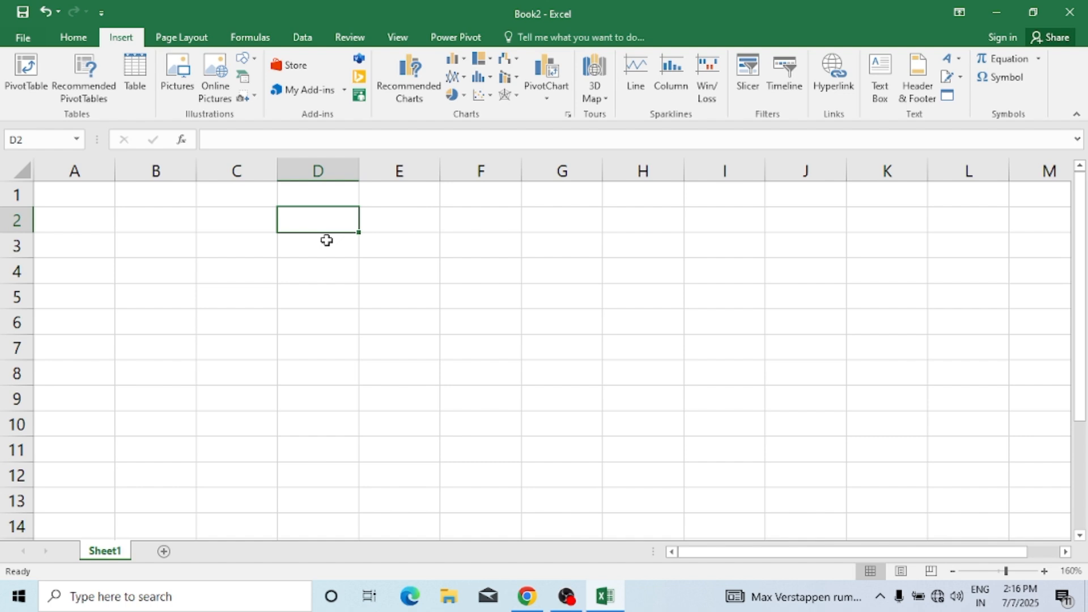
{"action": "type", "text": "item"}
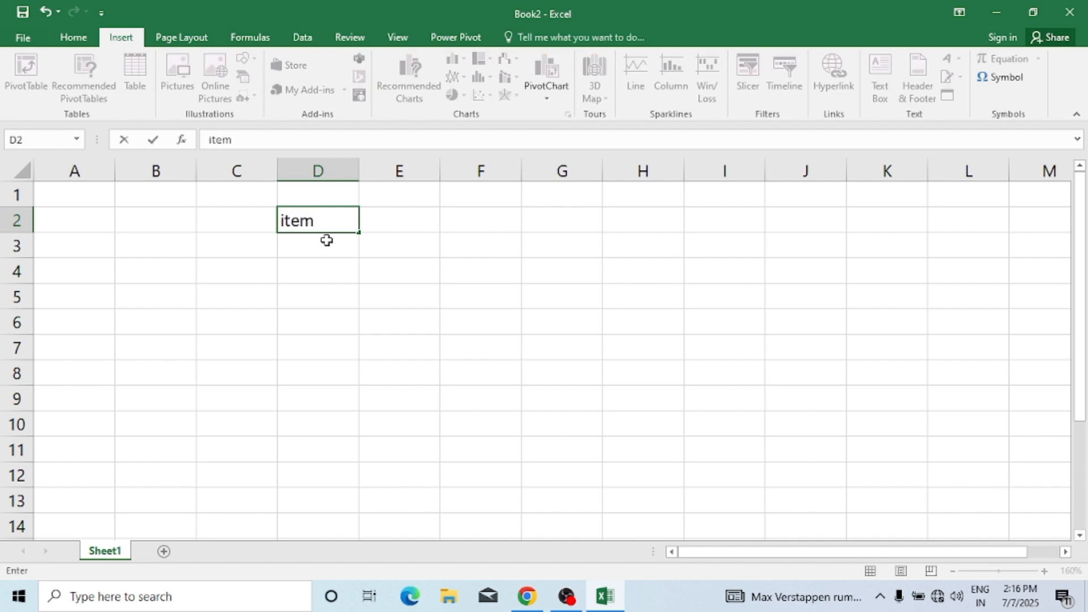
{"action": "key", "text": "Tab"}
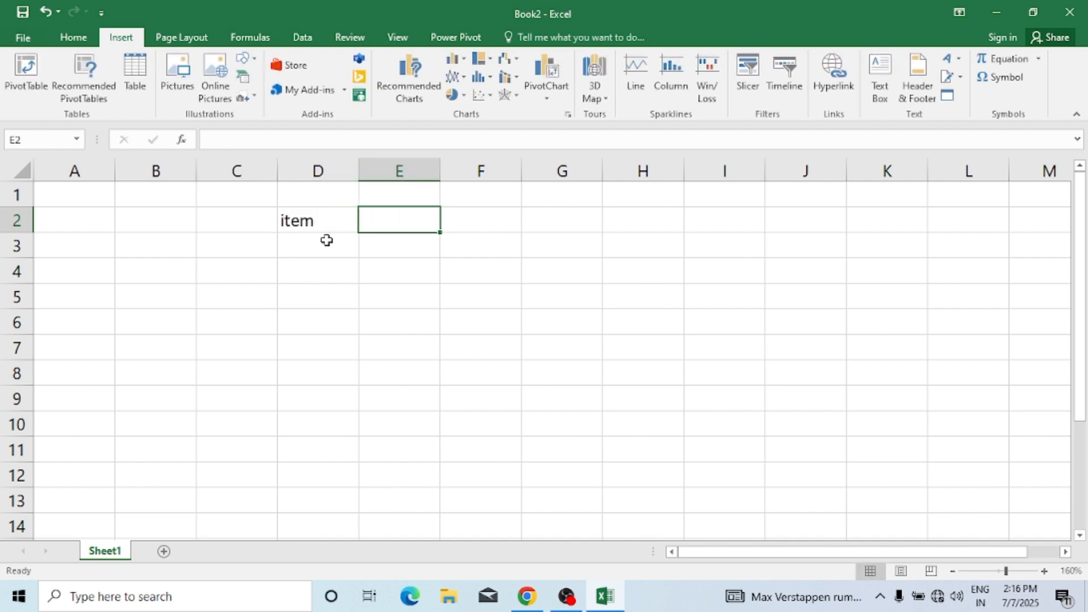
{"action": "type", "text": "price"}
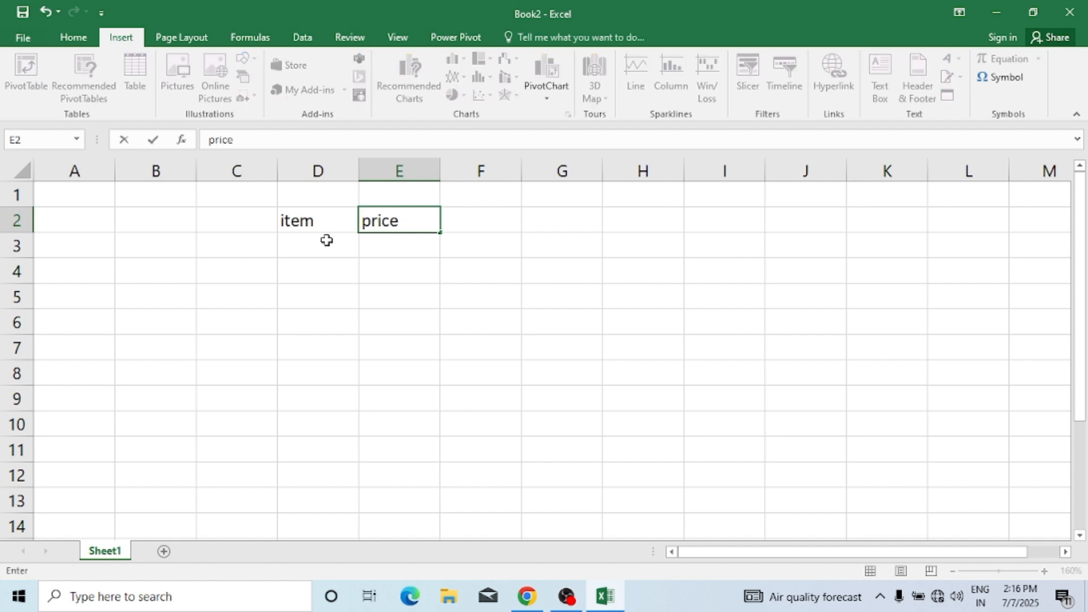
{"action": "key", "text": "Return"}
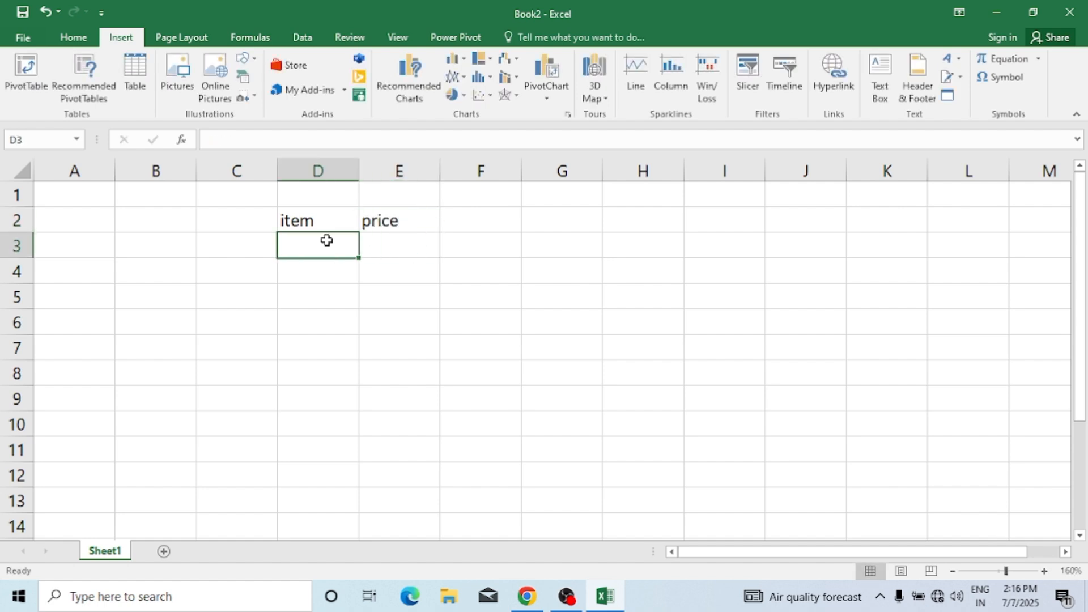
List cpu, mouse and keyboard in cells D3 to D5 under the item header
{"action": "type", "text": "cpu"}
{"action": "key", "text": "Return"}
{"action": "type", "text": "mo"}
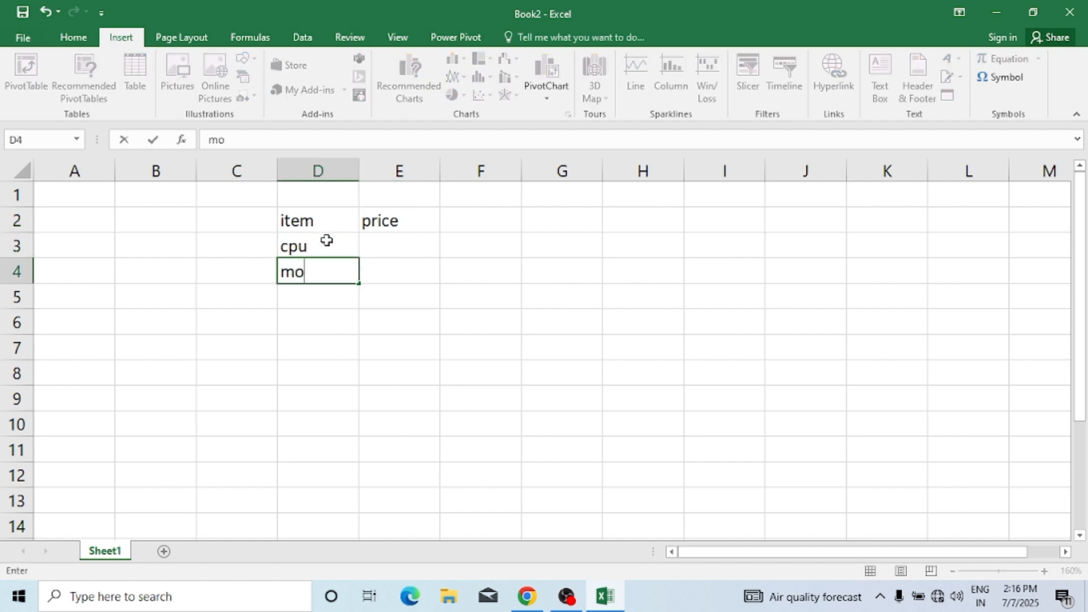
{"action": "type", "text": "use"}
{"action": "key", "text": "Return"}
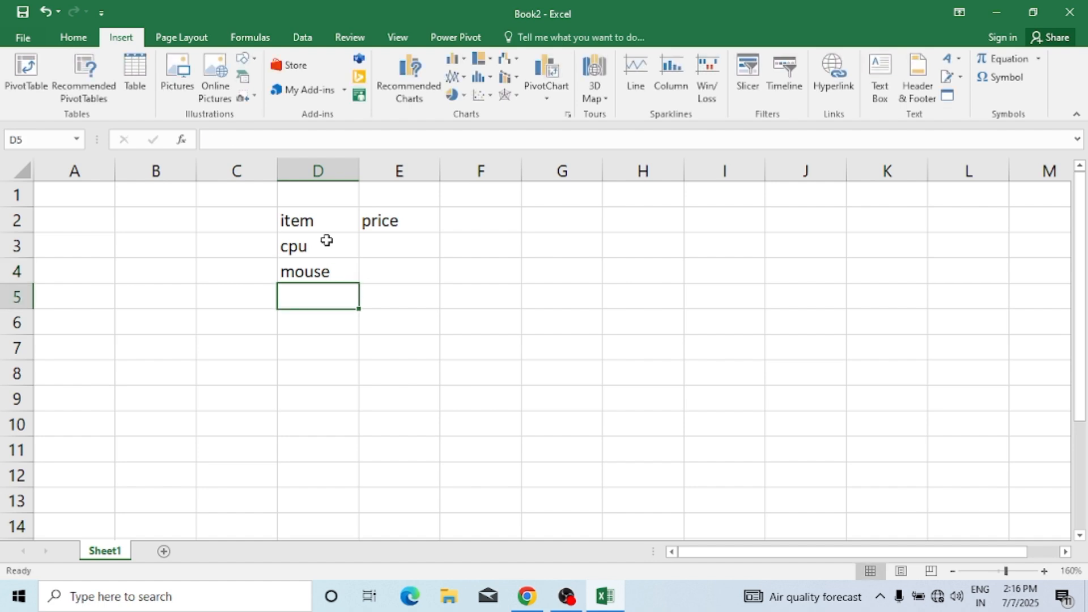
{"action": "type", "text": "ky"}
{"action": "key", "text": "BackSpace"}
{"action": "type", "text": "e"}
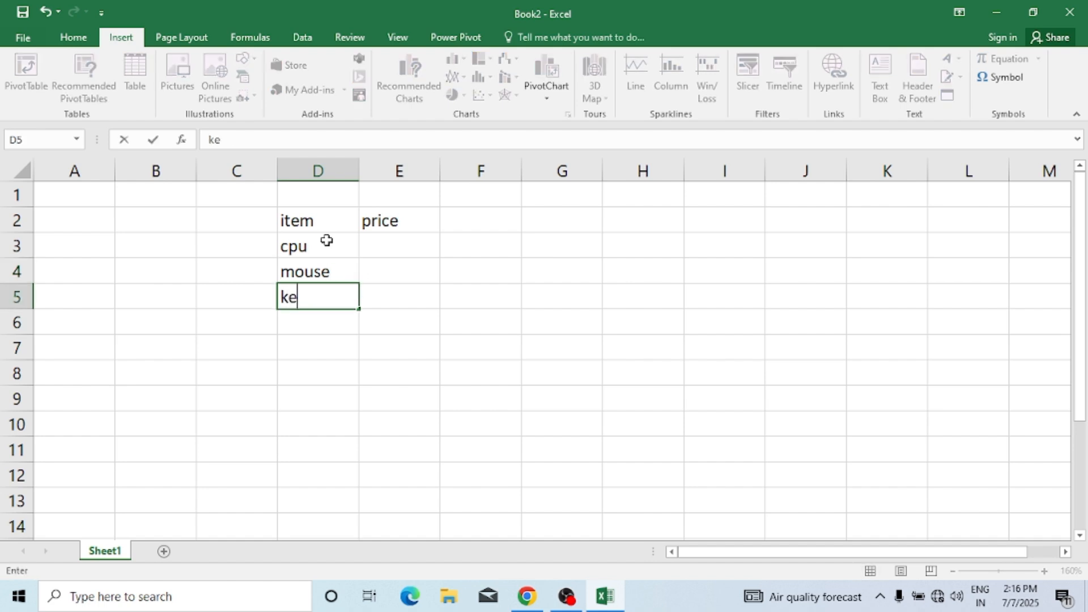
{"action": "type", "text": "yboard"}
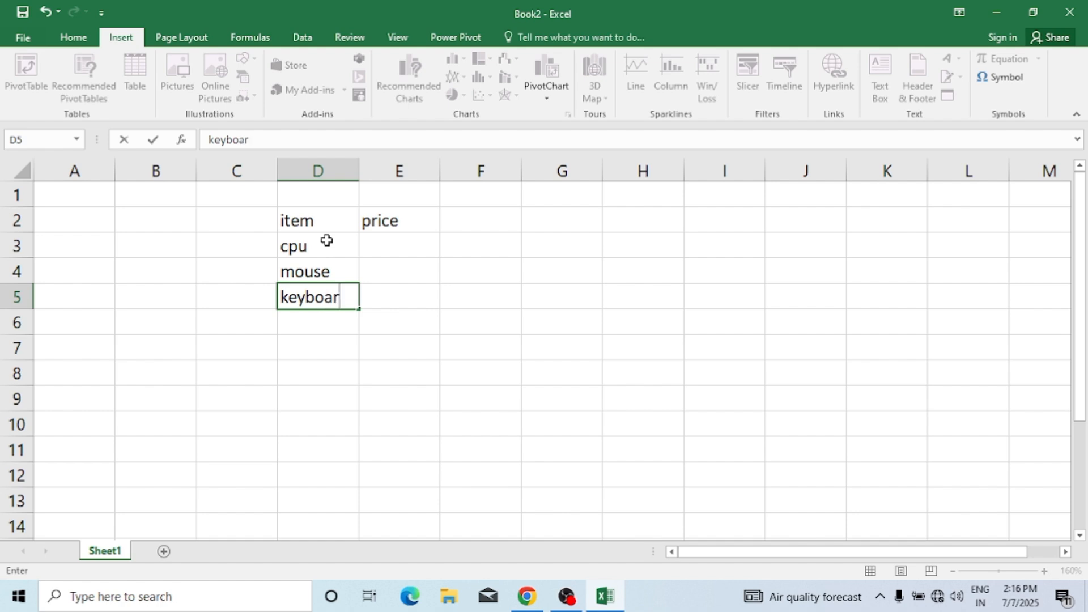
{"action": "key", "text": "Return"}
Enter printer as the fourth item in cell D6
{"action": "type", "text": "mou7s"}
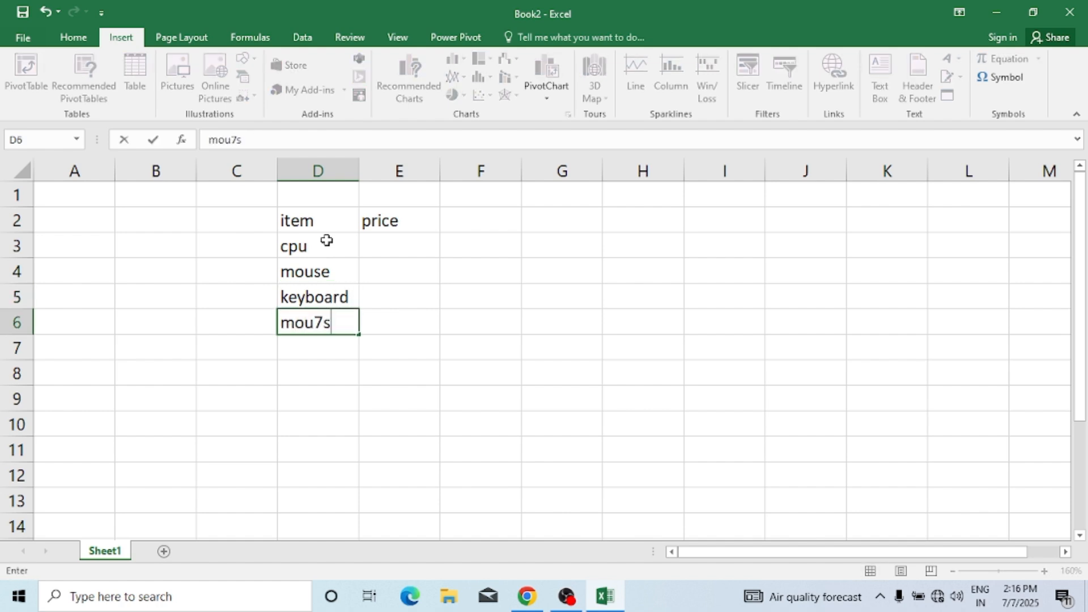
{"action": "type", "text": "e"}
{"action": "key", "text": "BackSpace"}
{"action": "key", "text": "BackSpace"}
{"action": "key", "text": "BackSpace"}
{"action": "key", "text": "BackSpace"}
{"action": "key", "text": "BackSpace"}
{"action": "key", "text": "BackSpace"}
{"action": "type", "text": "printer"}
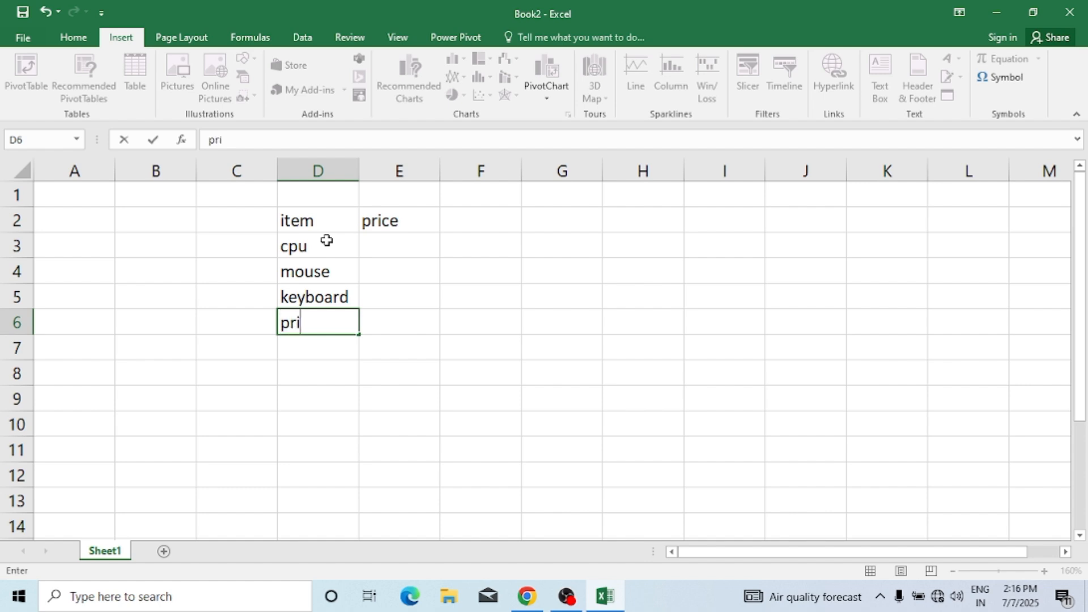
{"action": "key", "text": "Tab"}
Enter the prices 25000 for cpu, 200 for mouse and 300 for keyboard in cells E3 to E5
{"action": "key", "text": "Up"}
{"action": "key", "text": "Up"}
{"action": "key", "text": "Up"}
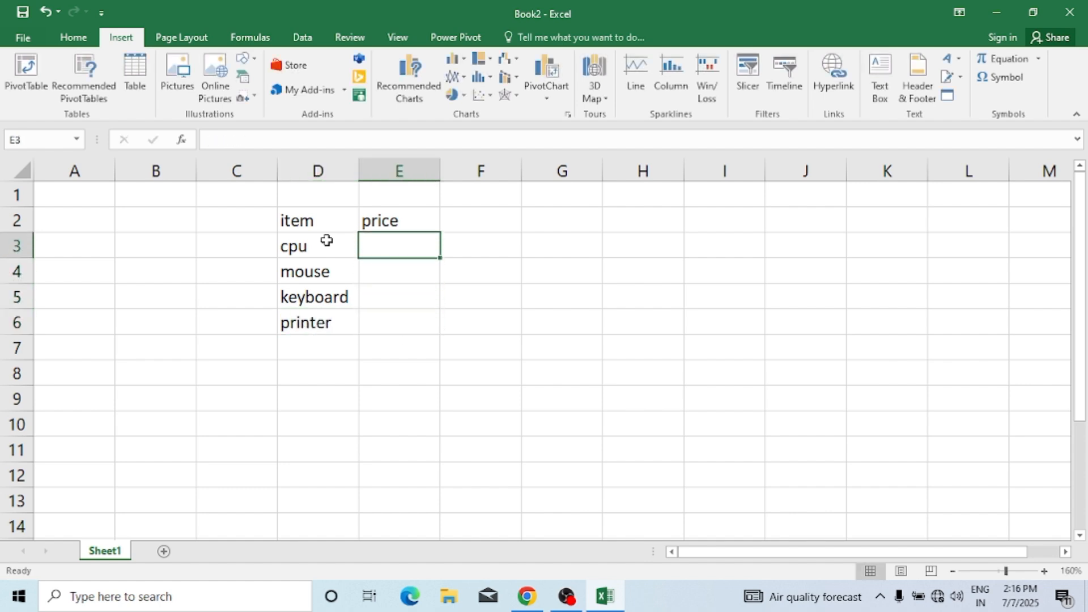
{"action": "type", "text": "25000"}
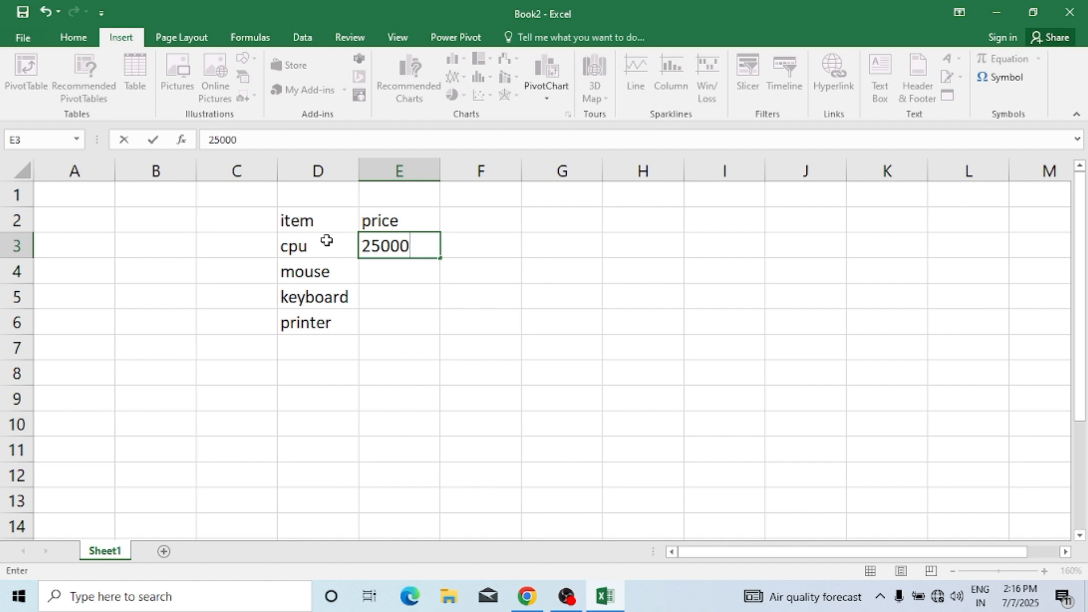
{"action": "key", "text": "Return"}
{"action": "type", "text": "202"}
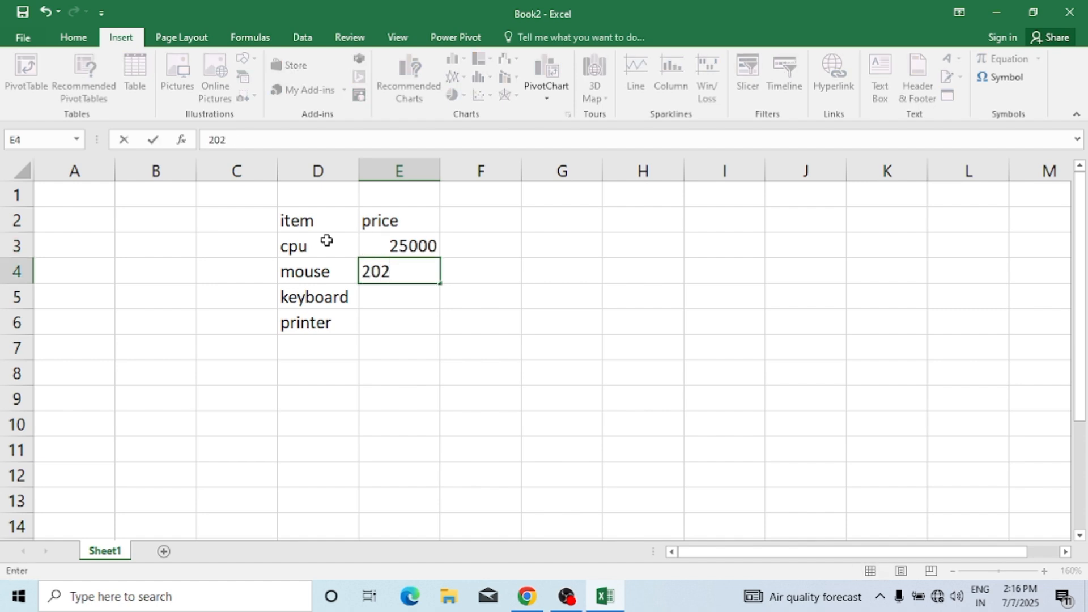
{"action": "key", "text": "BackSpace"}
{"action": "type", "text": "0"}
{"action": "key", "text": "Return"}
{"action": "type", "text": "300"}
{"action": "key", "text": "Return"}
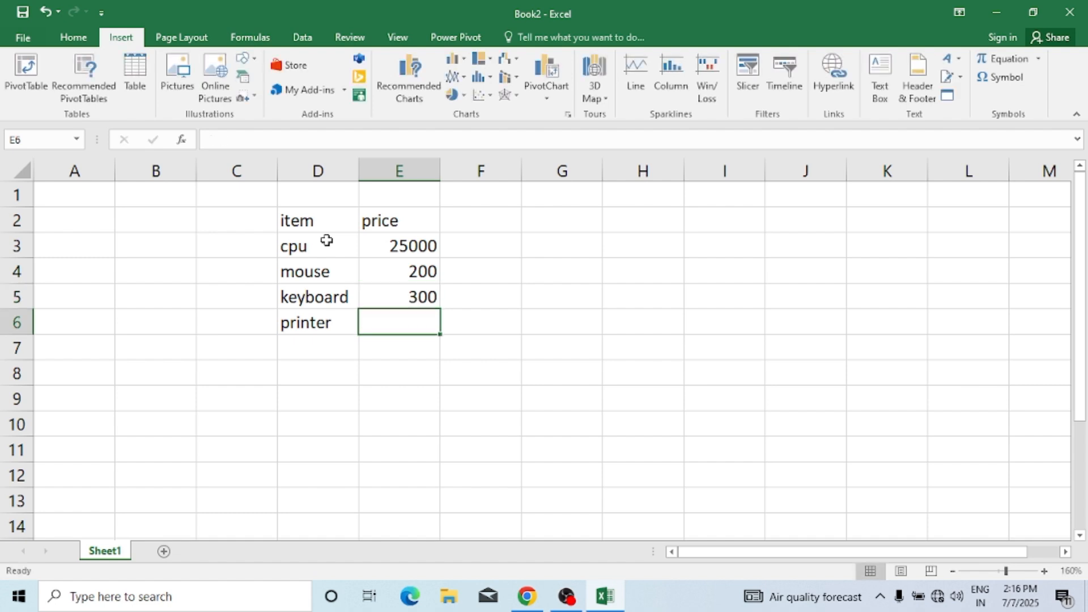
Enter 2500 as the printer's price in cell E6
{"action": "type", "text": "25000"}
{"action": "key", "text": "BackSpace"}
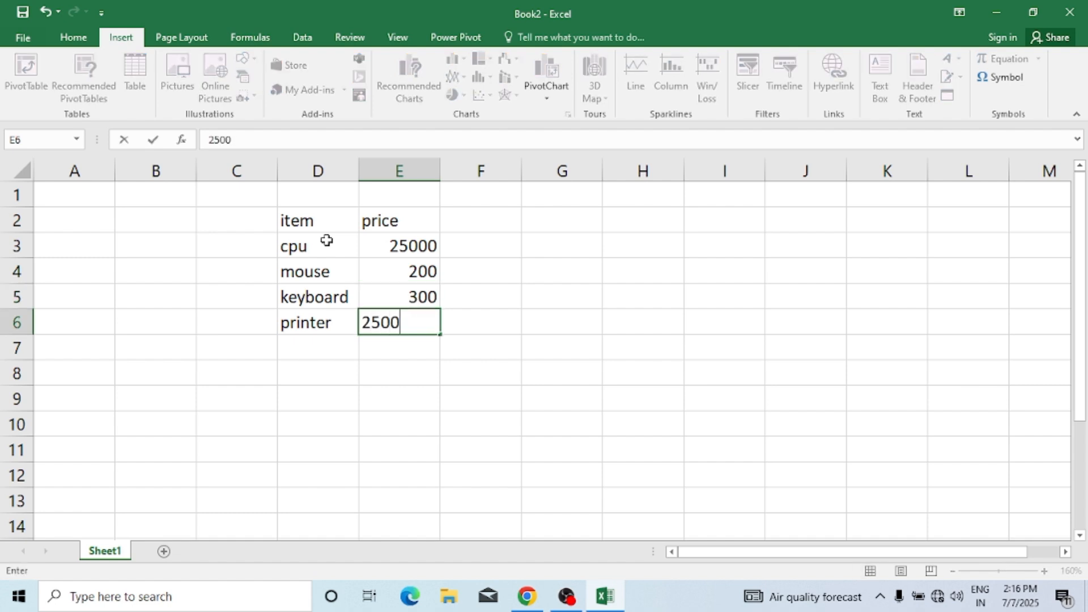
{"action": "key", "text": "ctrl+Return"}
Set the printer's price in cell E6 to 12000
{"action": "key", "text": "Left"}
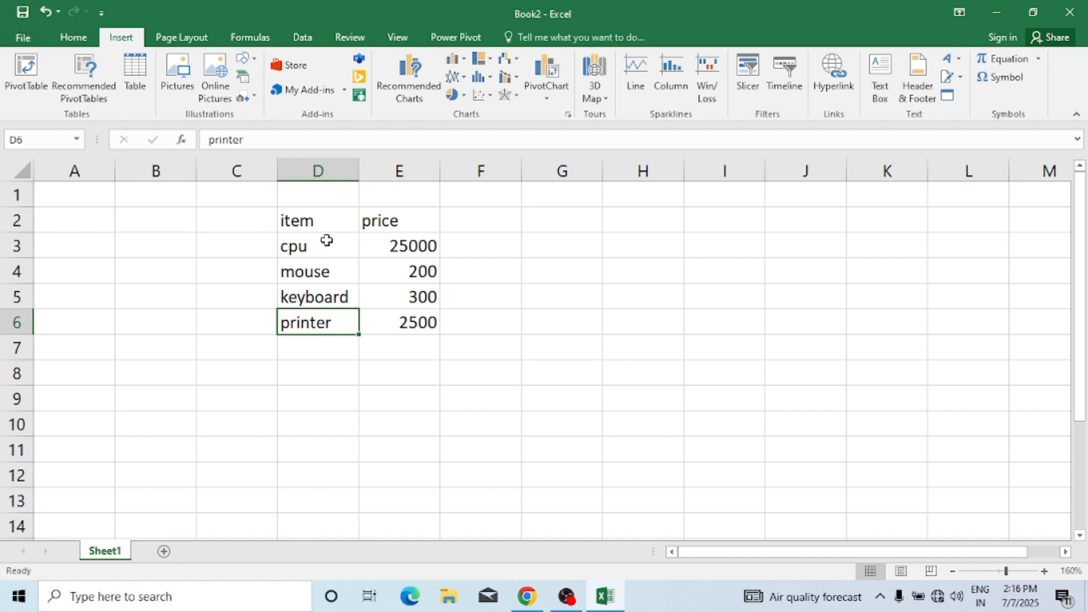
{"action": "key", "text": "Right"}
{"action": "key", "text": "Right"}
{"action": "key", "text": "Left"}
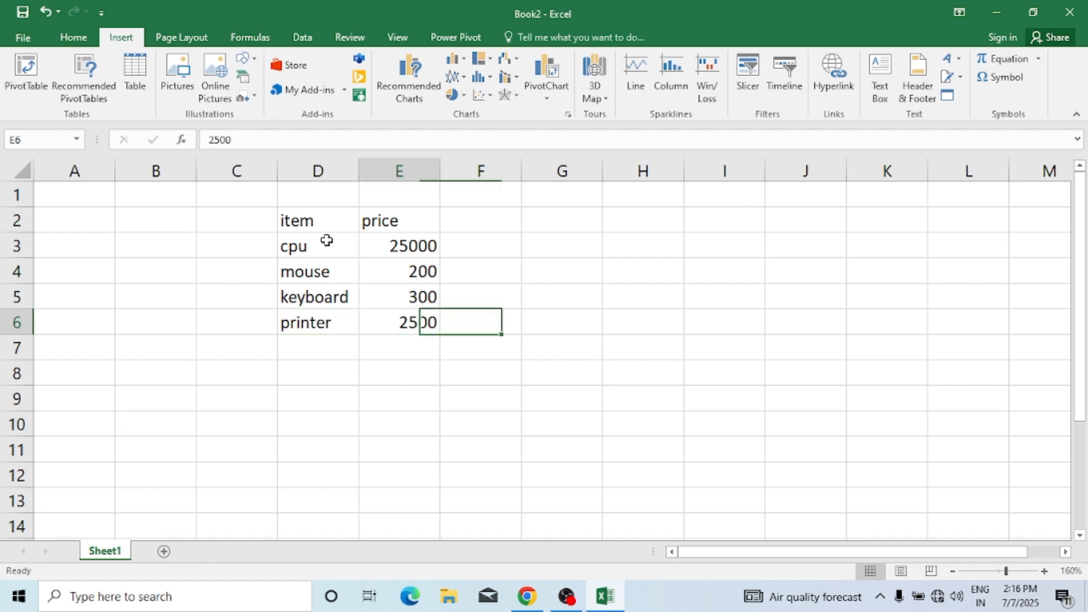
{"action": "type", "text": "12000"}
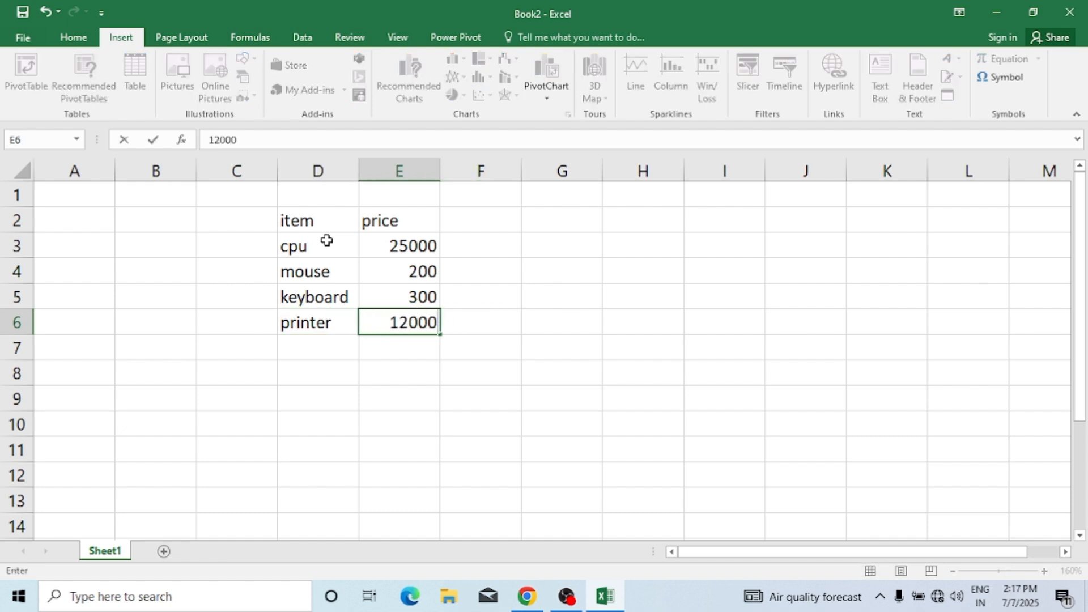
{"action": "key", "text": "Return"}
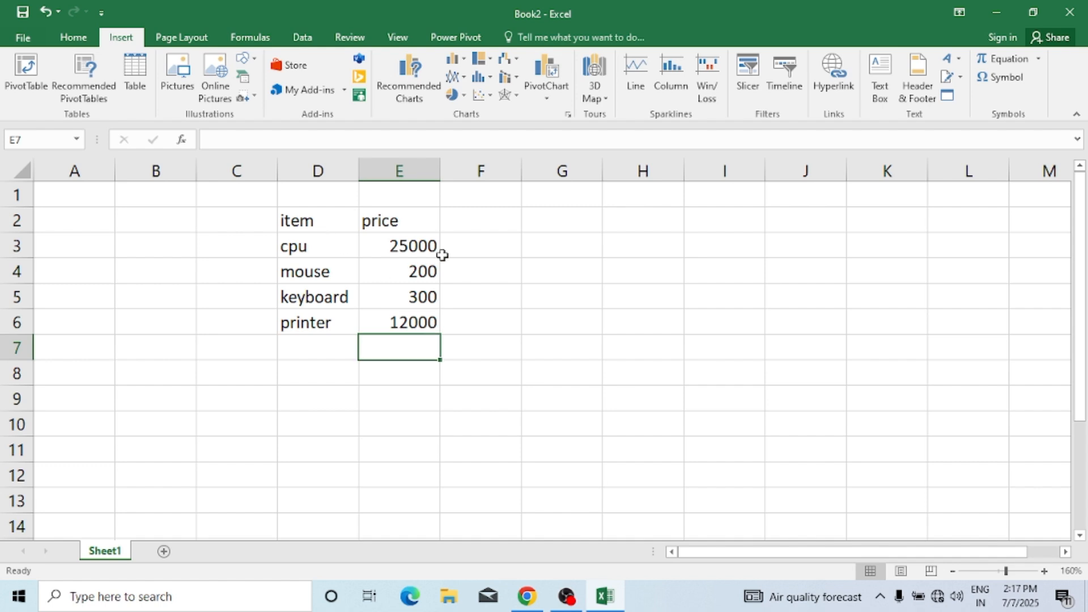
{"action": "left_click", "coordinate": [563, 297]}
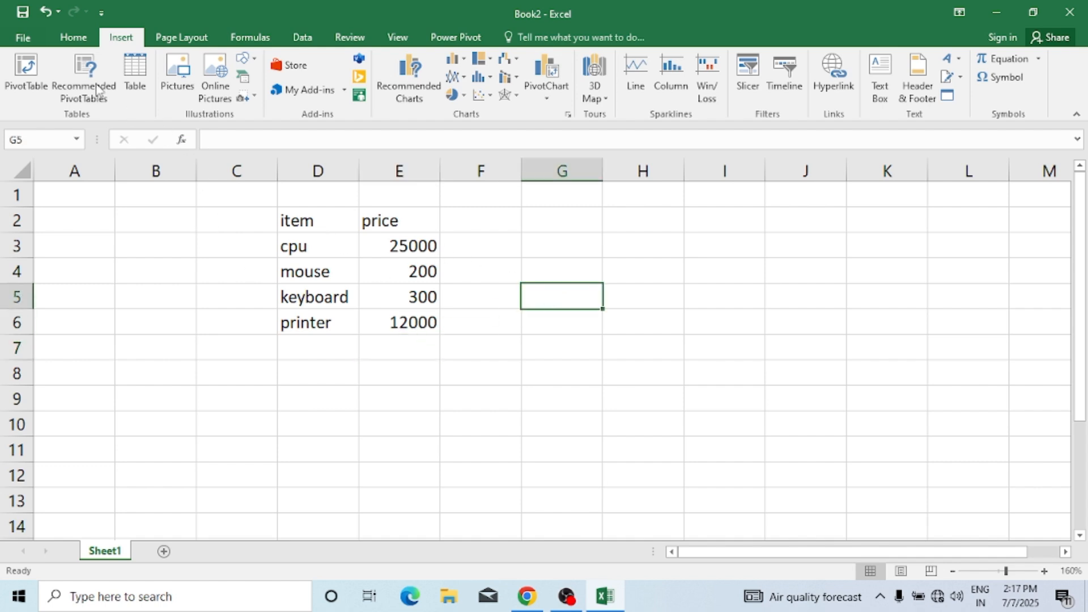
Save the workbook in the Documents folder under the file name vsrm
{"action": "left_click", "coordinate": [17, 37]}
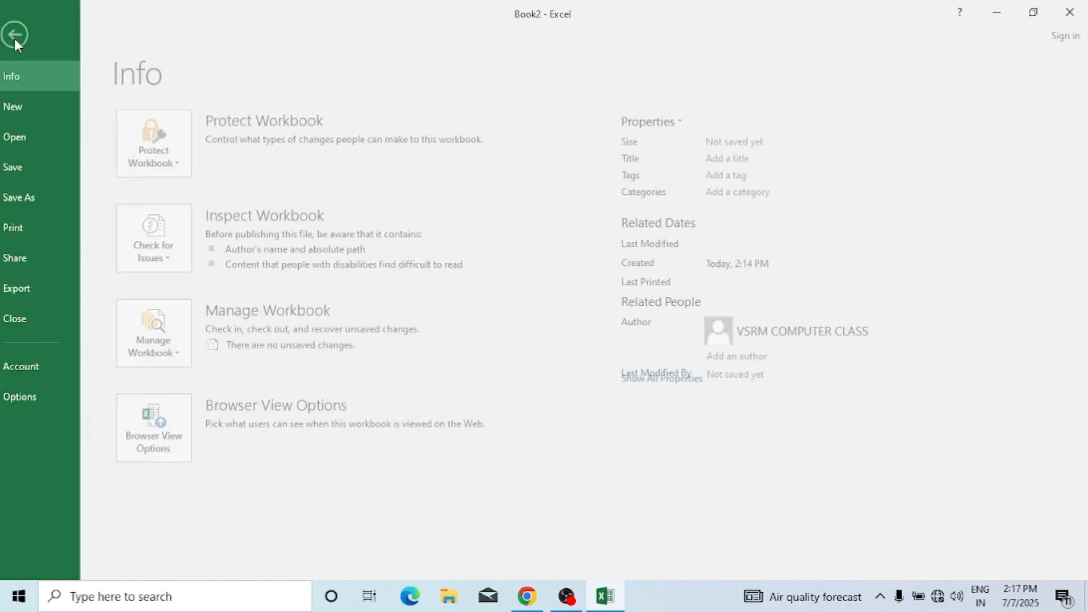
{"action": "left_click", "coordinate": [39, 164]}
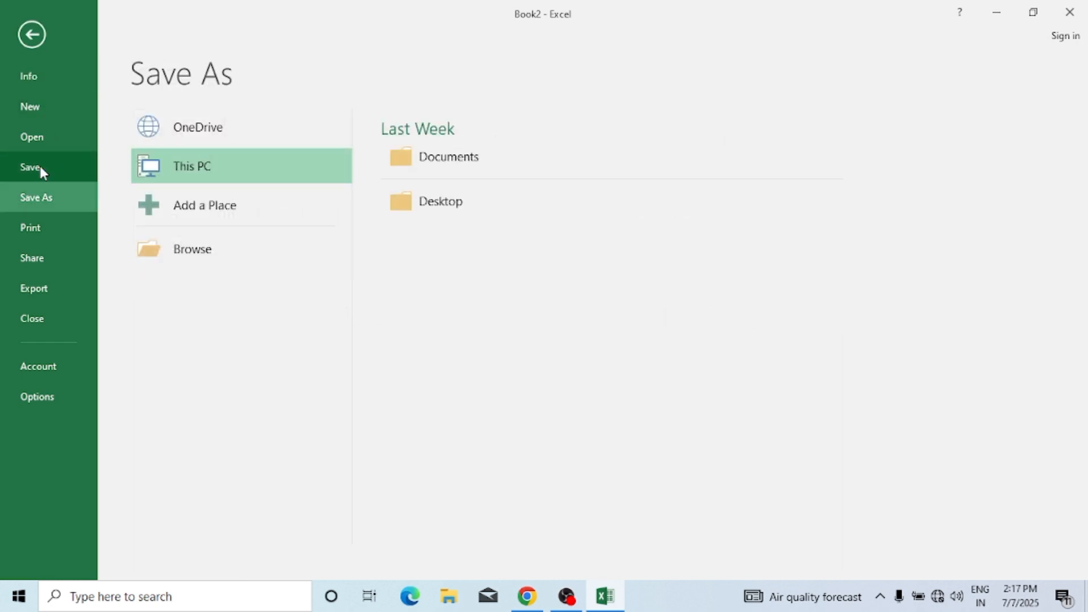
{"action": "left_click", "coordinate": [178, 253]}
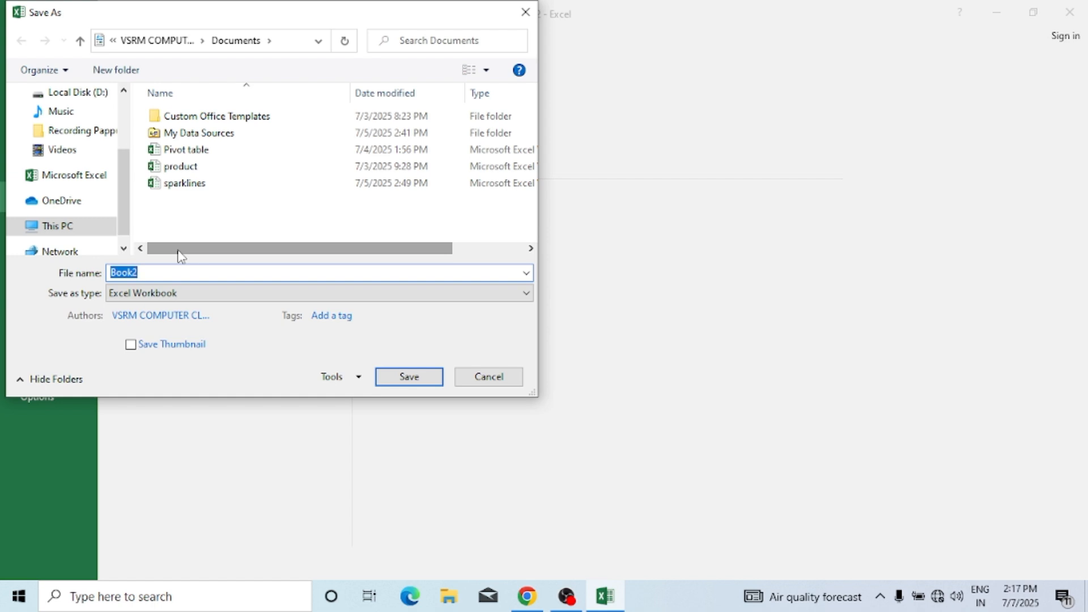
{"action": "type", "text": "vsrm"}
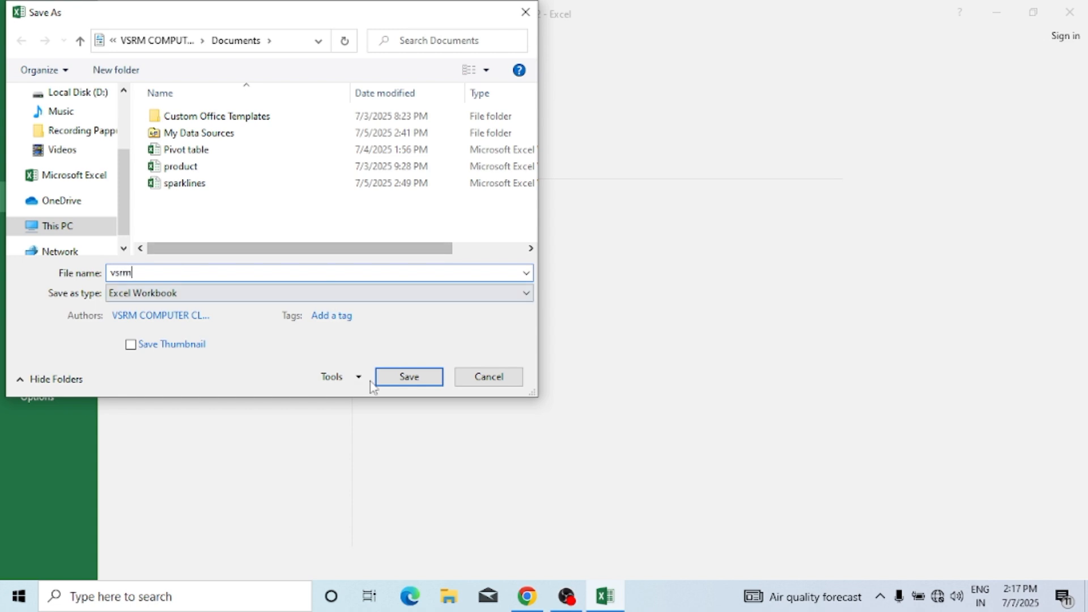
{"action": "left_click", "coordinate": [398, 378]}
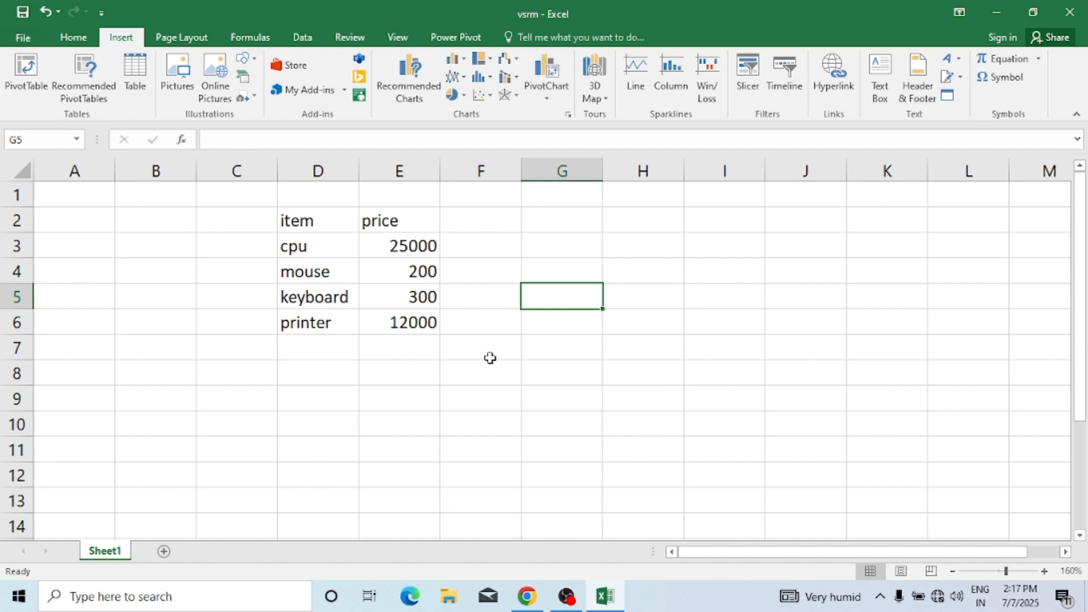
Close the vsrm workbook and create a new blank workbook
{"action": "key", "text": "ctrl+w"}
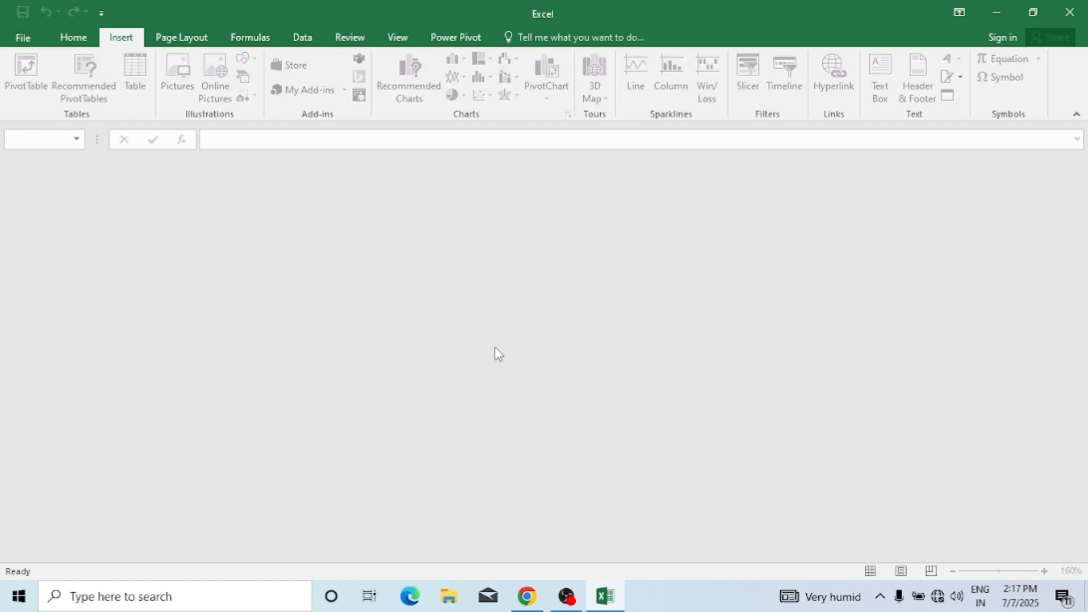
{"action": "key", "text": "ctrl+n"}
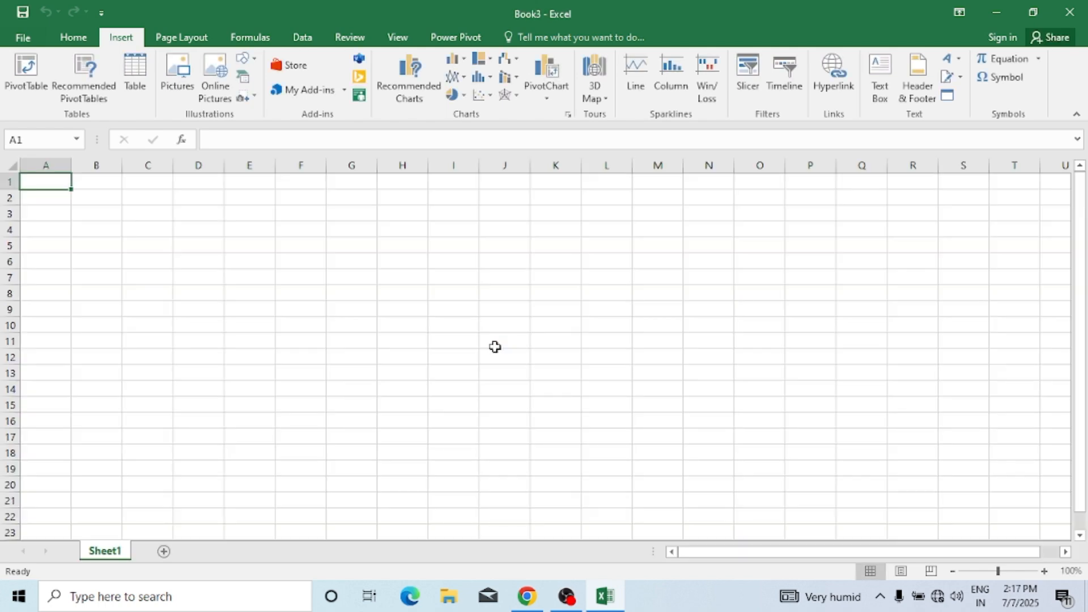
{"action": "scroll", "coordinate": [495, 347], "scroll_direction": "up", "scroll_amount": 5}
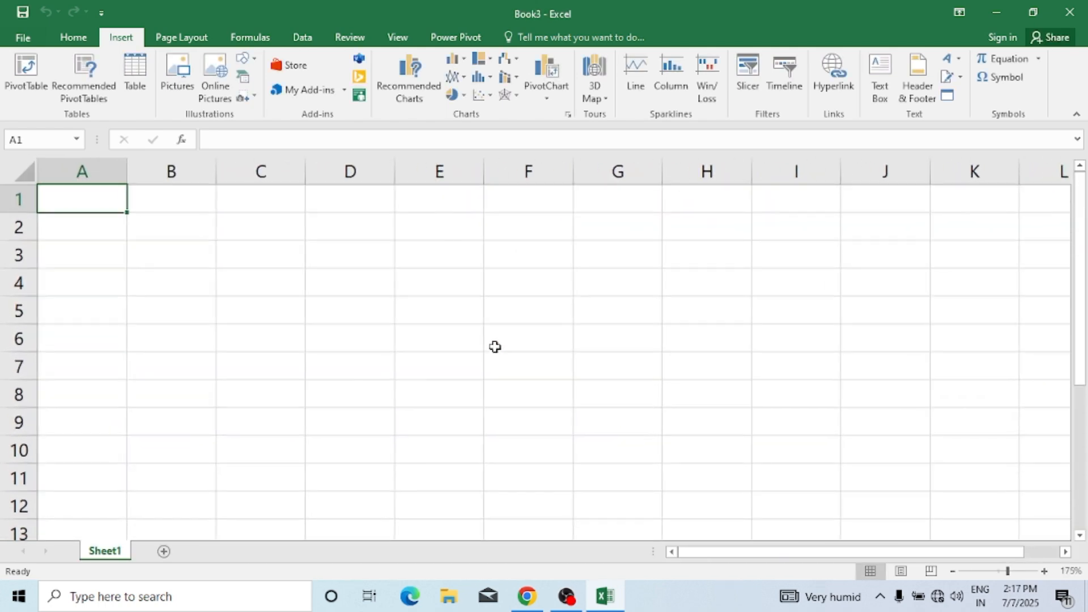
Enter the column headers name, age and salary in cells A1 to C1
{"action": "type", "text": "name"}
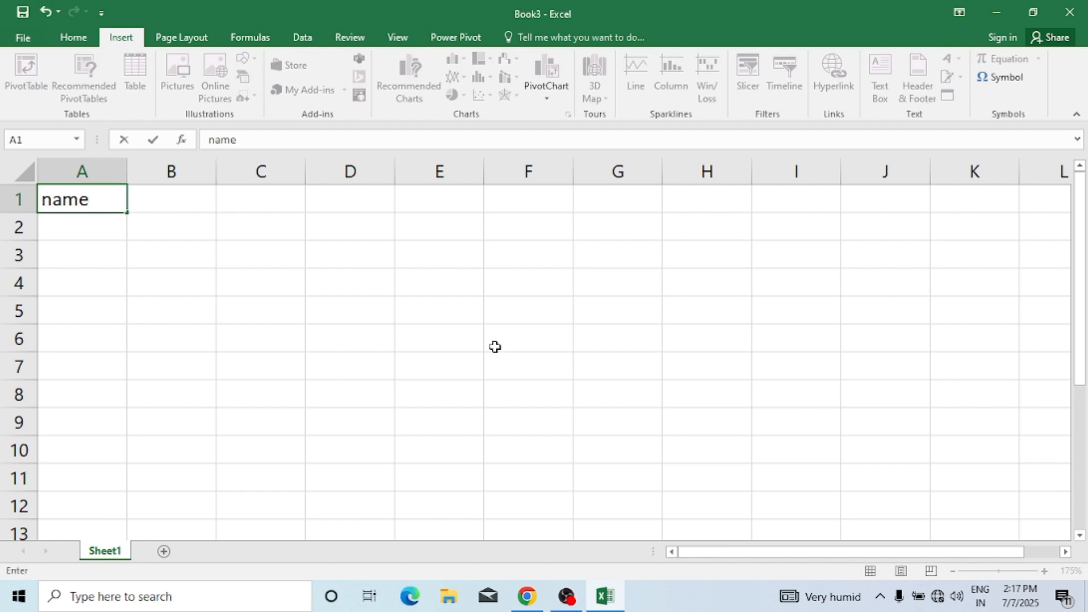
{"action": "key", "text": "Tab"}
{"action": "type", "text": "age"}
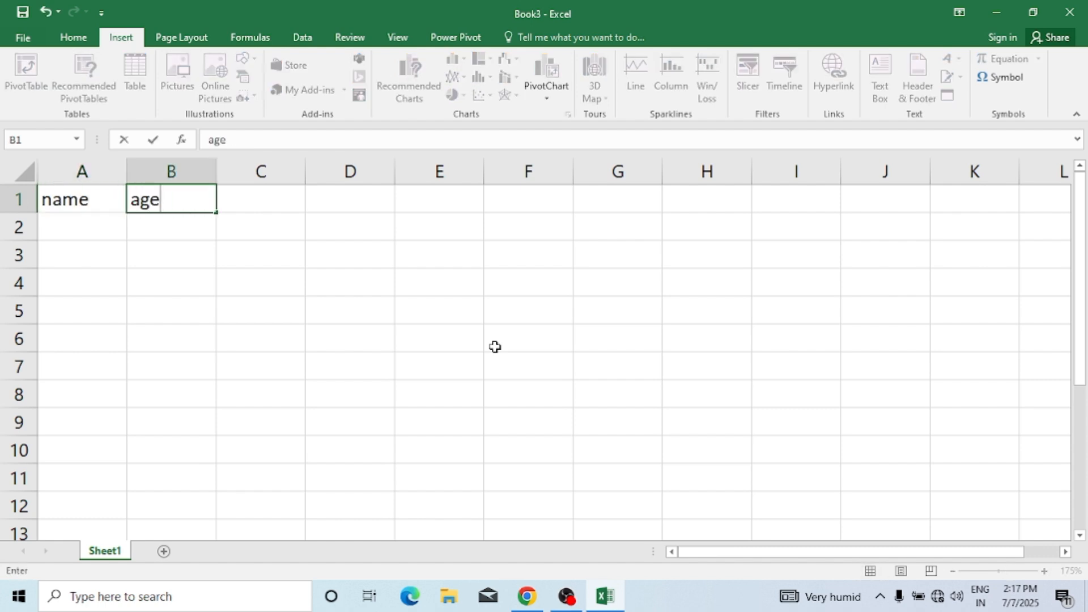
{"action": "key", "text": "Tab"}
{"action": "type", "text": "salary"}
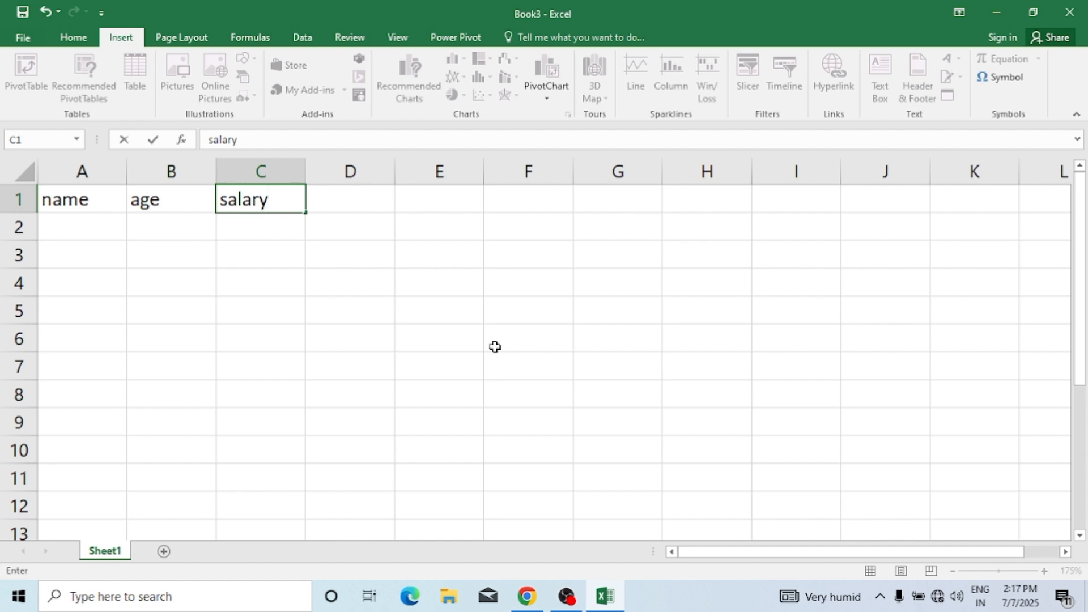
{"action": "key", "text": "Down"}
Enter the three people's first names in cells A2 to A4 under the name header
{"action": "key", "text": "Left"}
{"action": "key", "text": "Left"}
{"action": "type", "text": "c"}
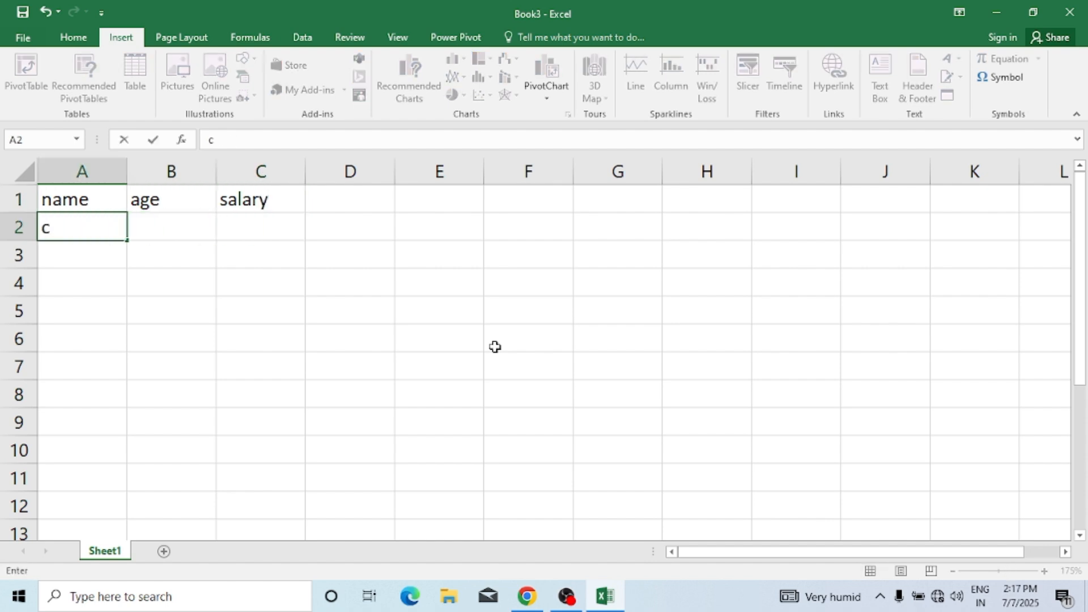
{"action": "key", "text": "BackSpace"}
{"action": "type", "text": "rohan"}
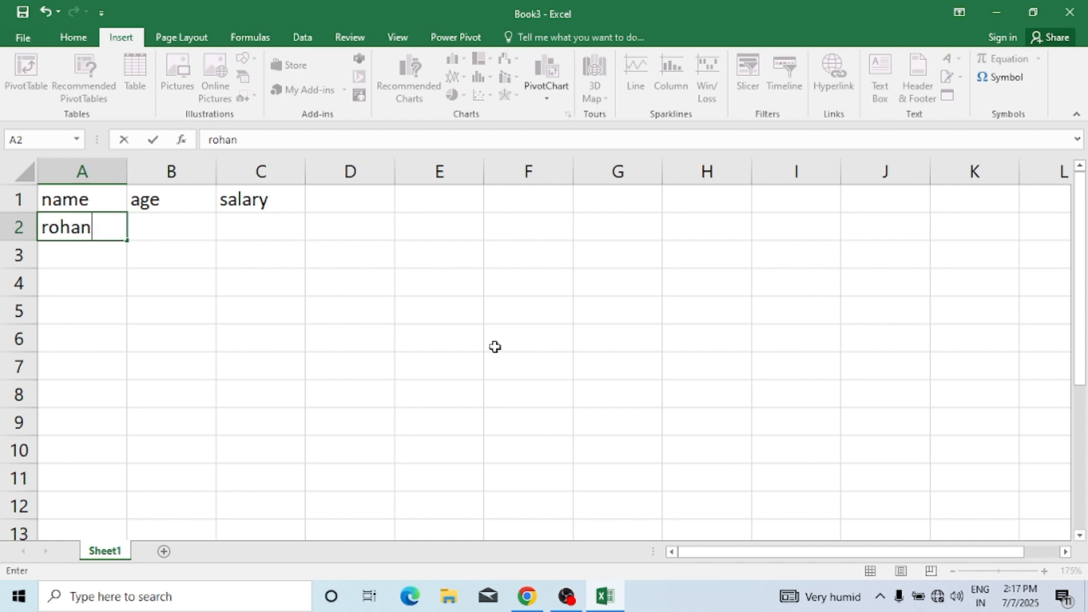
{"action": "key", "text": "Return"}
{"action": "type", "text": "vikash"}
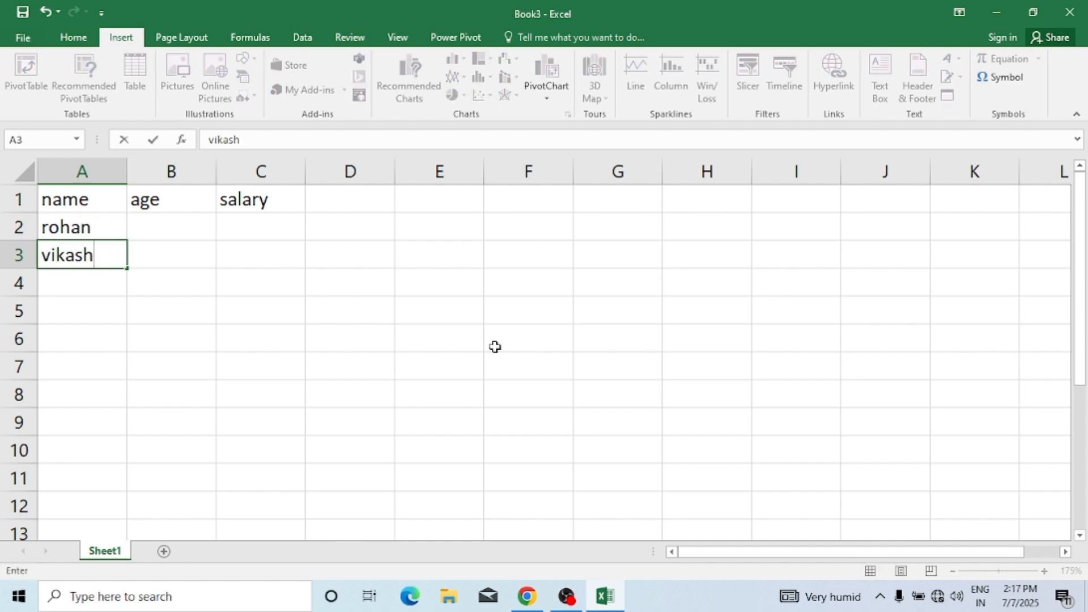
{"action": "key", "text": "Return"}
{"action": "type", "text": "suraj"}
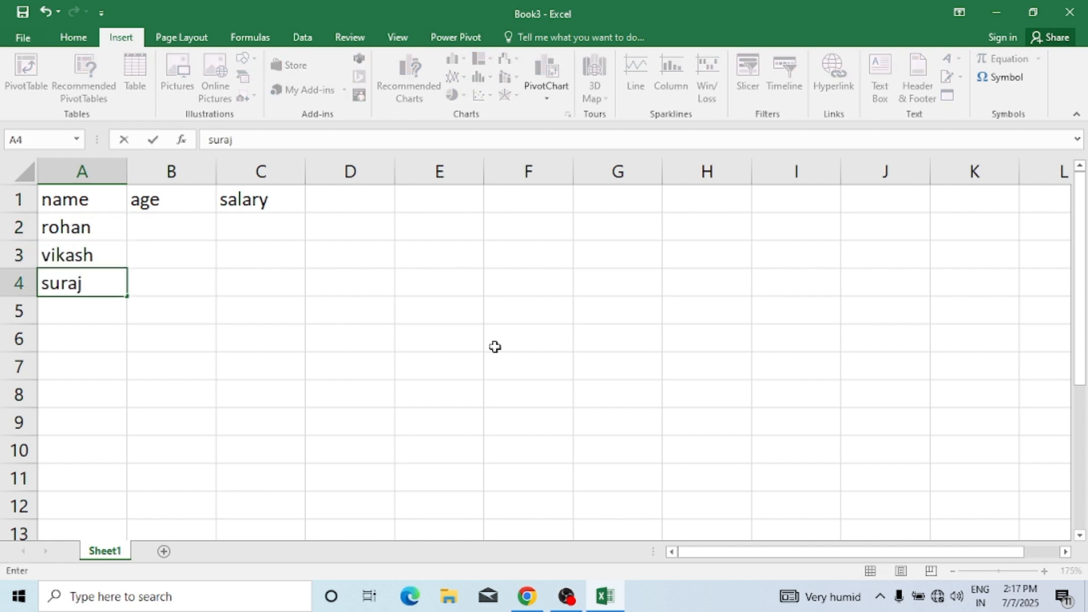
Enter the ages 25, 23 and 24 in cells B2 to B4
{"action": "key", "text": "Tab"}
{"action": "key", "text": "Up"}
{"action": "key", "text": "Up"}
{"action": "type", "text": "25"}
{"action": "key", "text": "Return"}
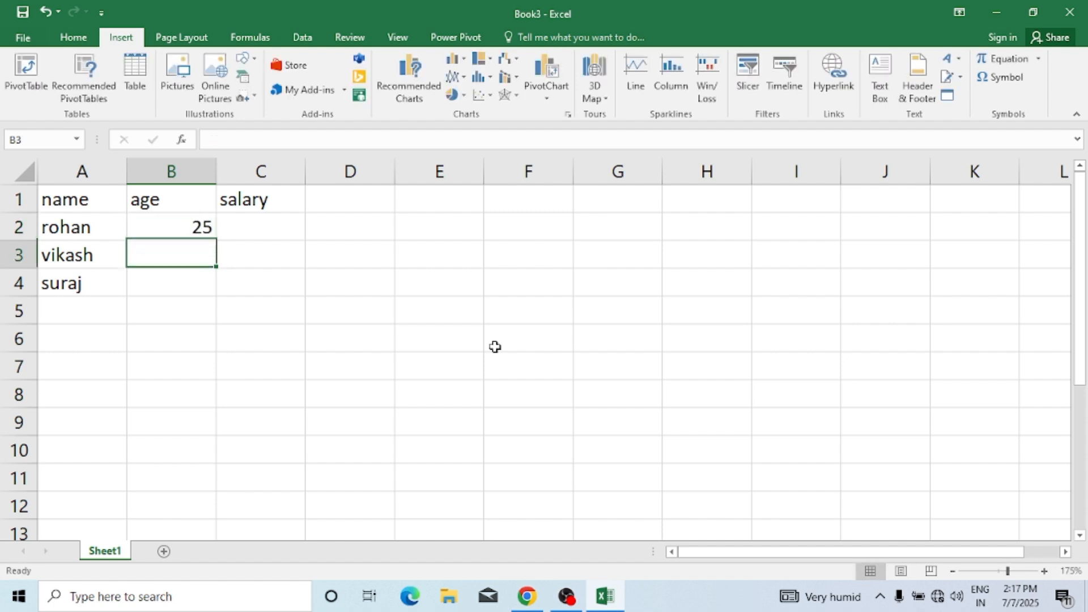
{"action": "type", "text": "23"}
{"action": "key", "text": "Return"}
{"action": "type", "text": "24"}
{"action": "key", "text": "Up"}
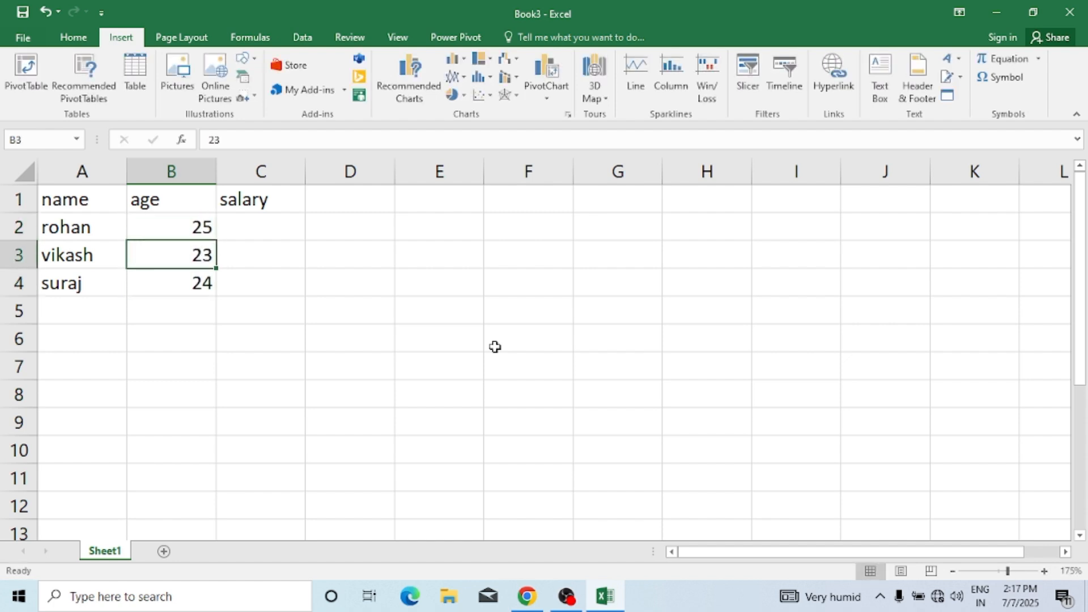
Enter the salaries 15220, 2500 and 30100 in cells C2 to C4
{"action": "key", "text": "Right"}
{"action": "key", "text": "Up"}
{"action": "type", "text": "1520"}
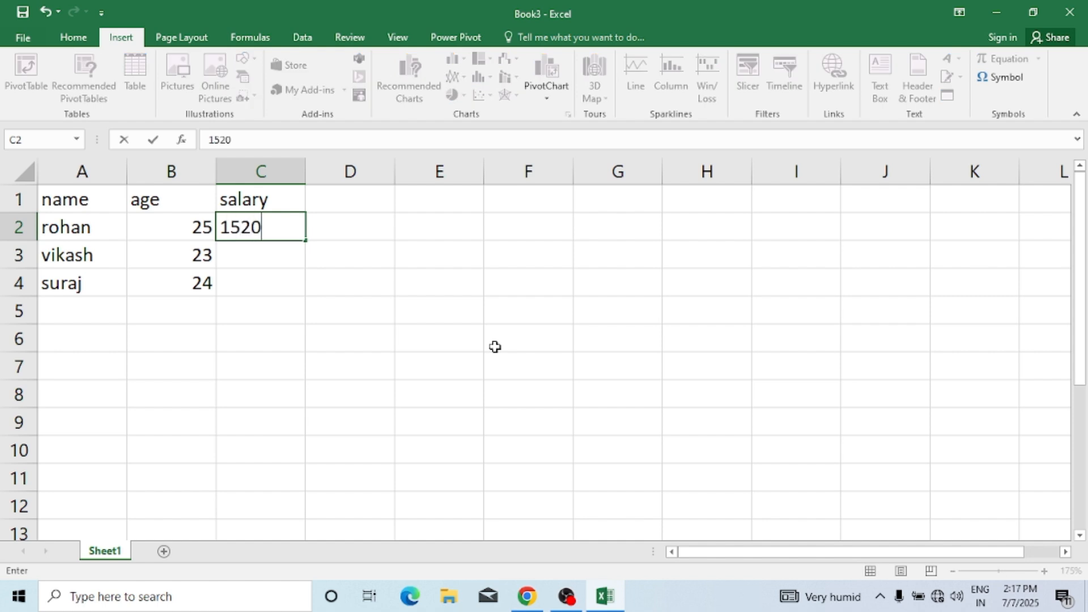
{"action": "key", "text": "Return"}
{"action": "key", "text": "Up"}
{"action": "key", "text": "F2"}
{"action": "key", "text": "BackSpace"}
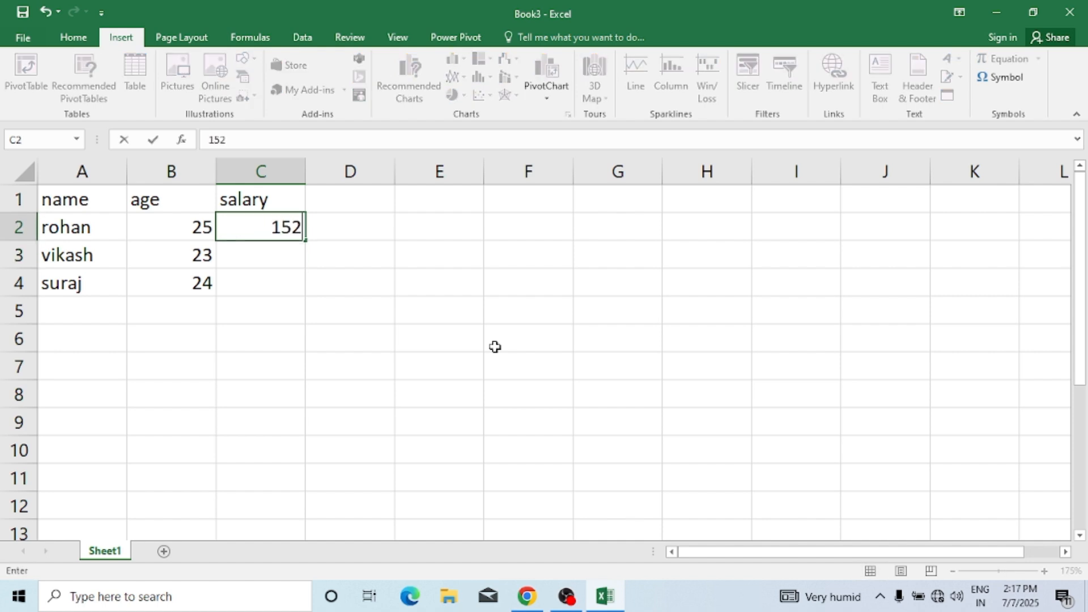
{"action": "type", "text": "20"}
{"action": "key", "text": "Return"}
{"action": "type", "text": "2500"}
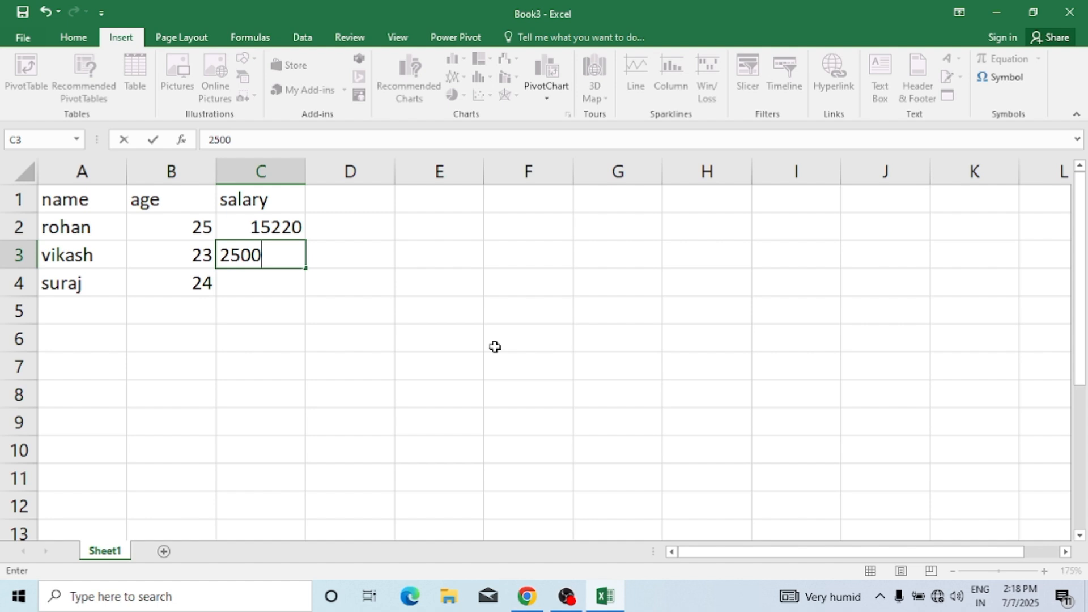
{"action": "key", "text": "Return"}
{"action": "type", "text": "30100"}
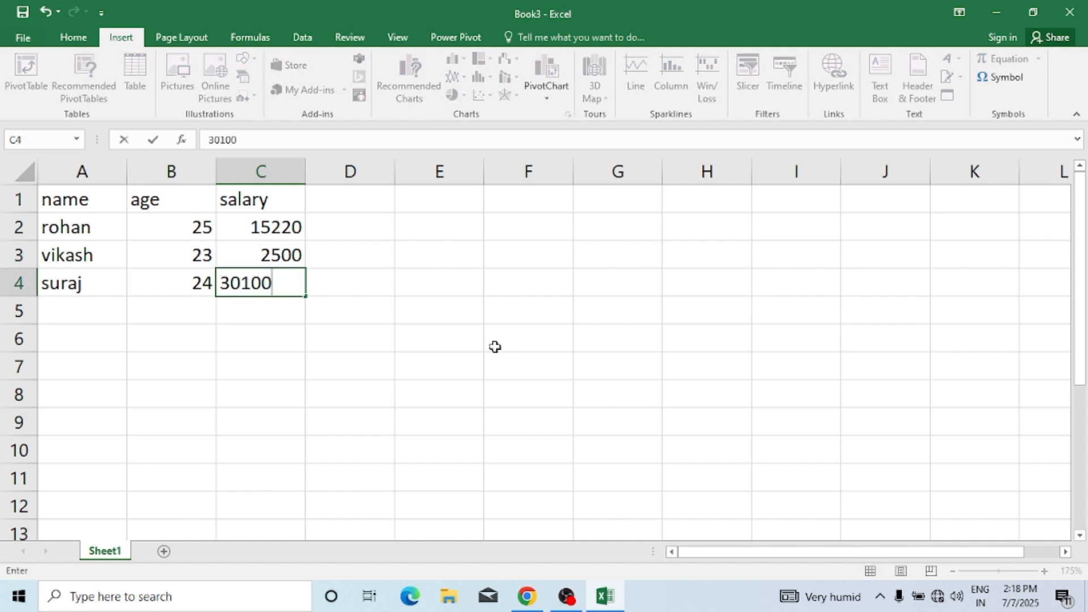
Correct the salary in cell C3 to 25000
{"action": "key", "text": "Up"}
{"action": "key", "text": "F2"}
{"action": "key", "text": "BackSpace"}
{"action": "key", "text": "BackSpace"}
{"action": "type", "text": "000"}
{"action": "key", "text": "Tab"}
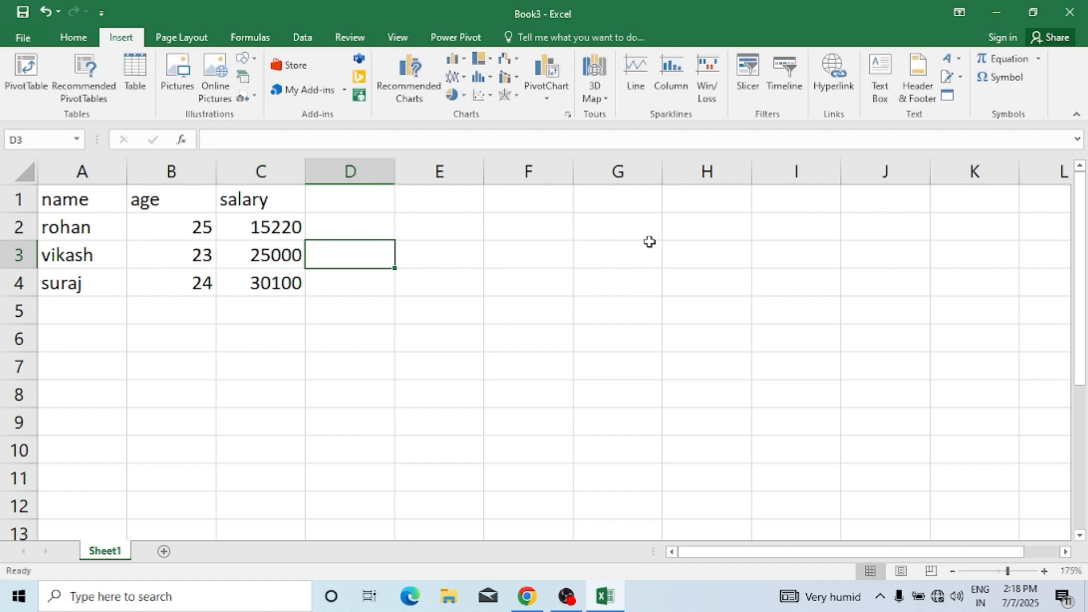
Save the workbook in the Documents folder under the file name computer
{"action": "left_click", "coordinate": [631, 284]}
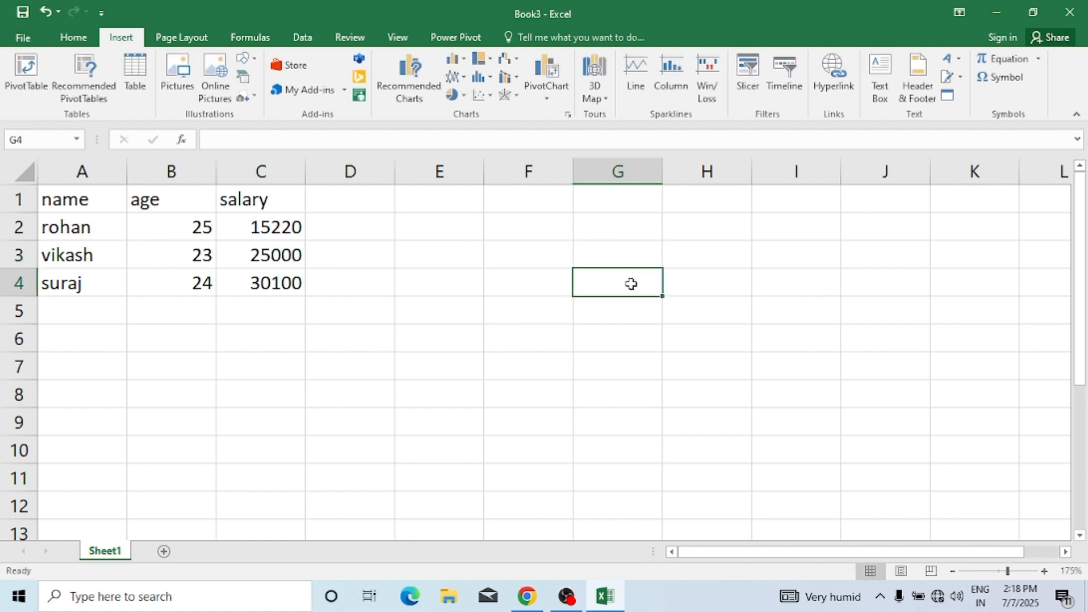
{"action": "key", "text": "ctrl+s"}
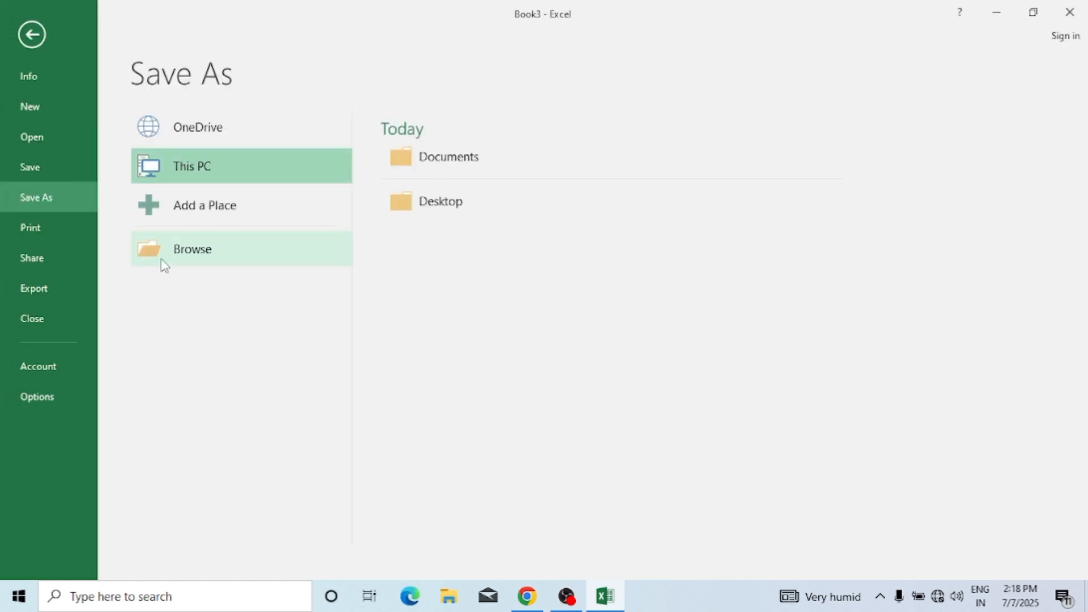
{"action": "left_click", "coordinate": [195, 256]}
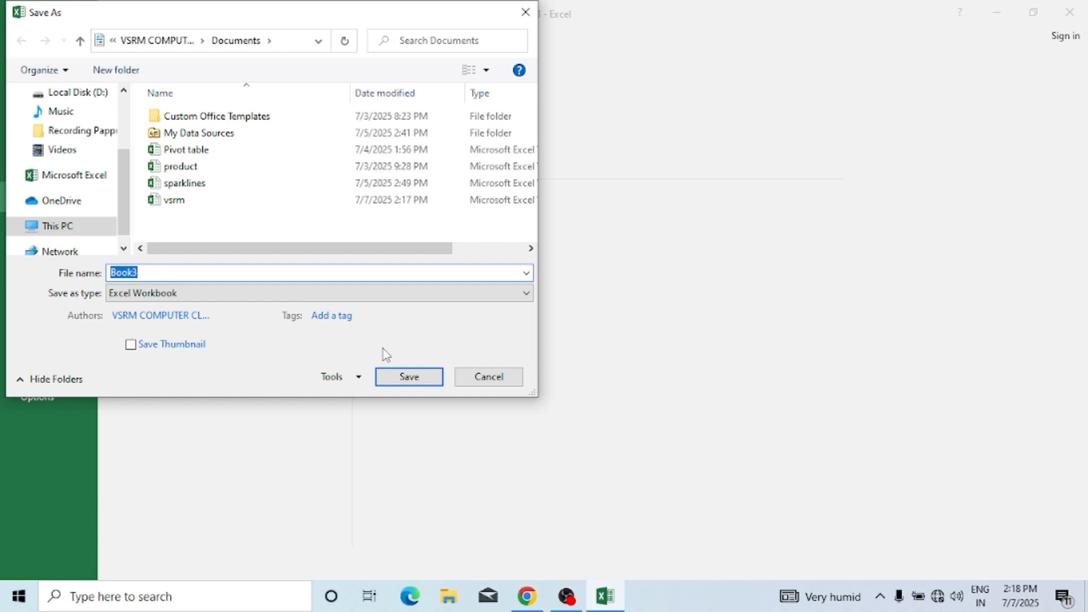
{"action": "type", "text": "computer"}
{"action": "left_click", "coordinate": [407, 379]}
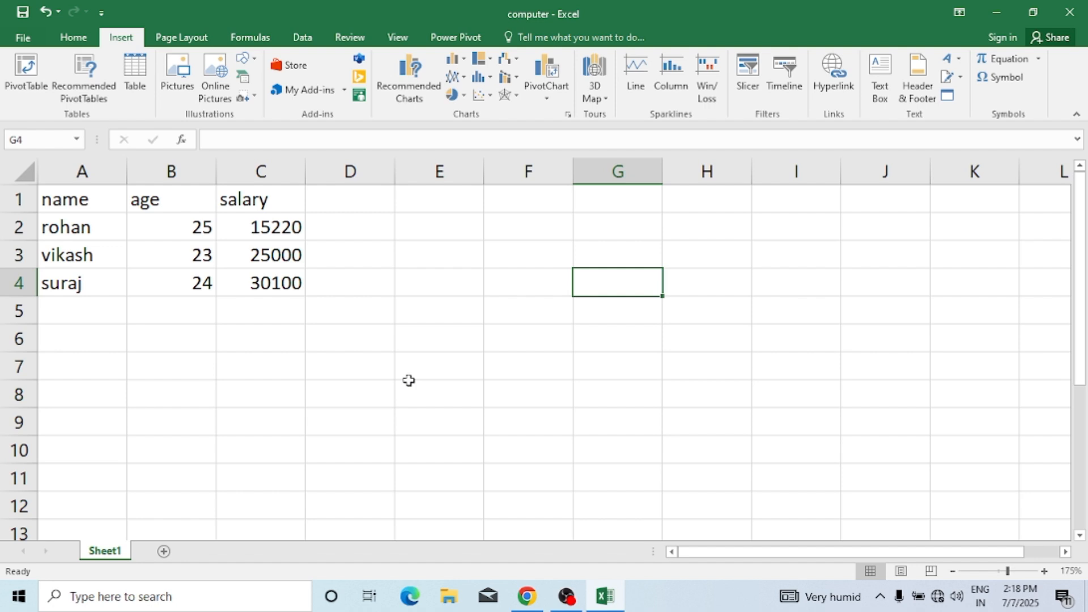
Close the computer workbook and reopen the recent workbook vsrm
{"action": "key", "text": "ctrl+w"}
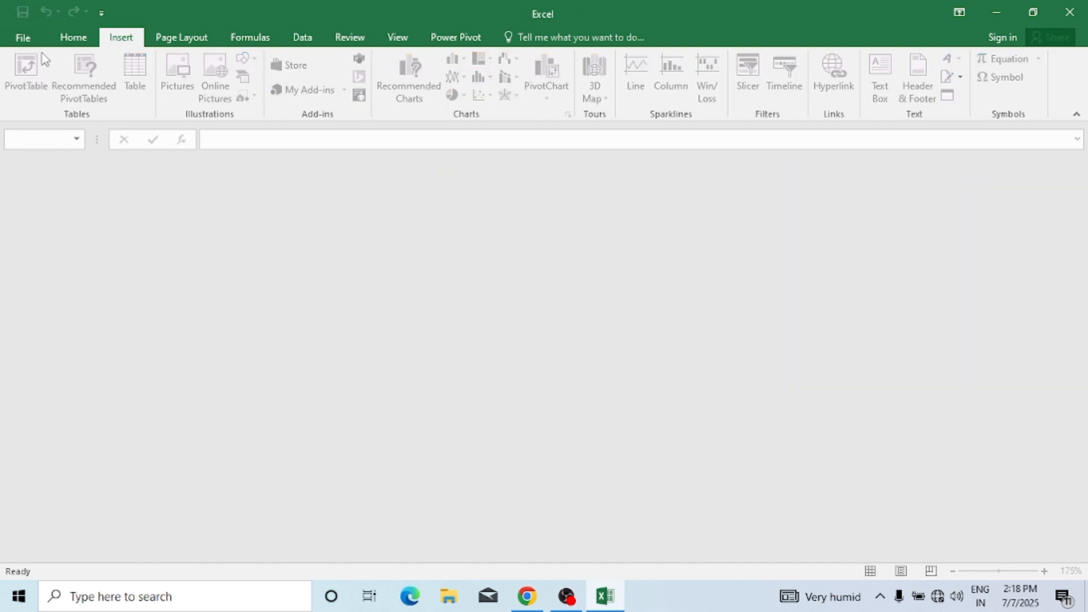
{"action": "left_click", "coordinate": [19, 45]}
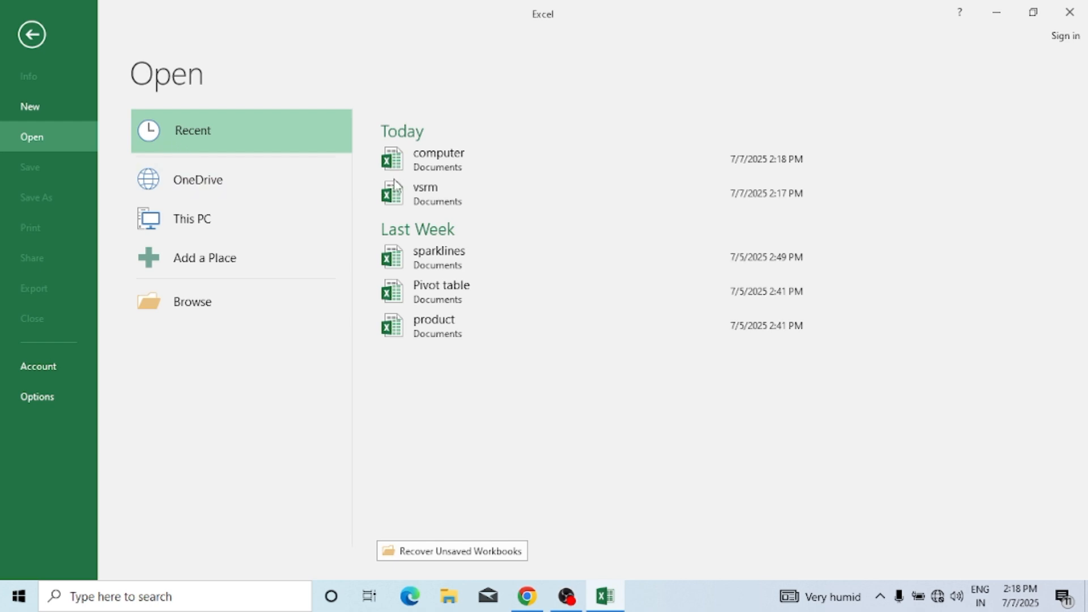
{"action": "left_click", "coordinate": [448, 201]}
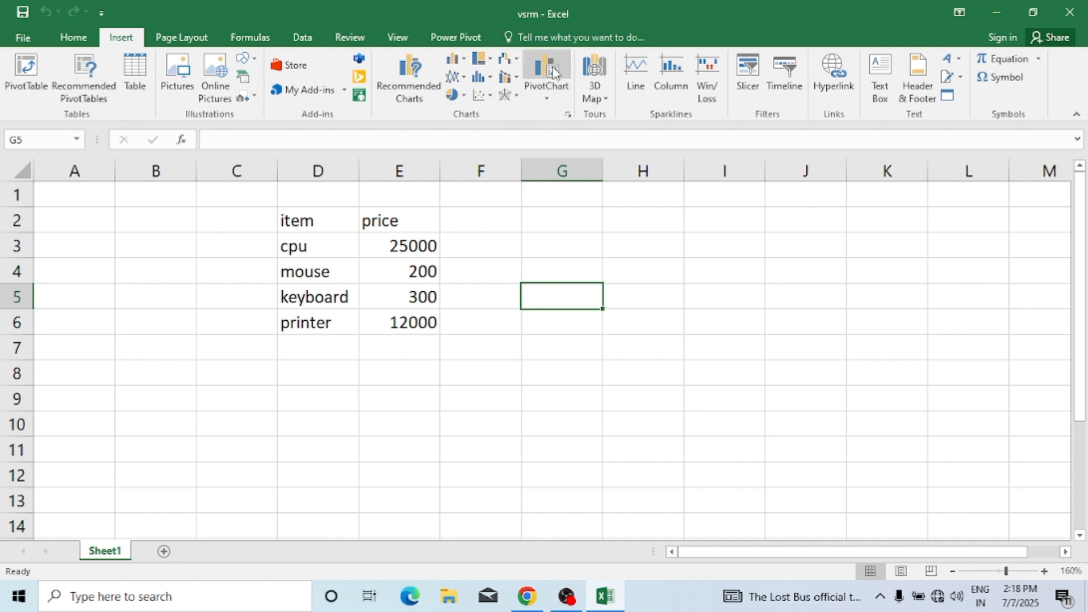
Start a hyperlink in cell G5 and examine the current folder, browsed pages and recent files available as link targets
{"action": "left_click", "coordinate": [624, 245]}
{"action": "left_click", "coordinate": [589, 301]}
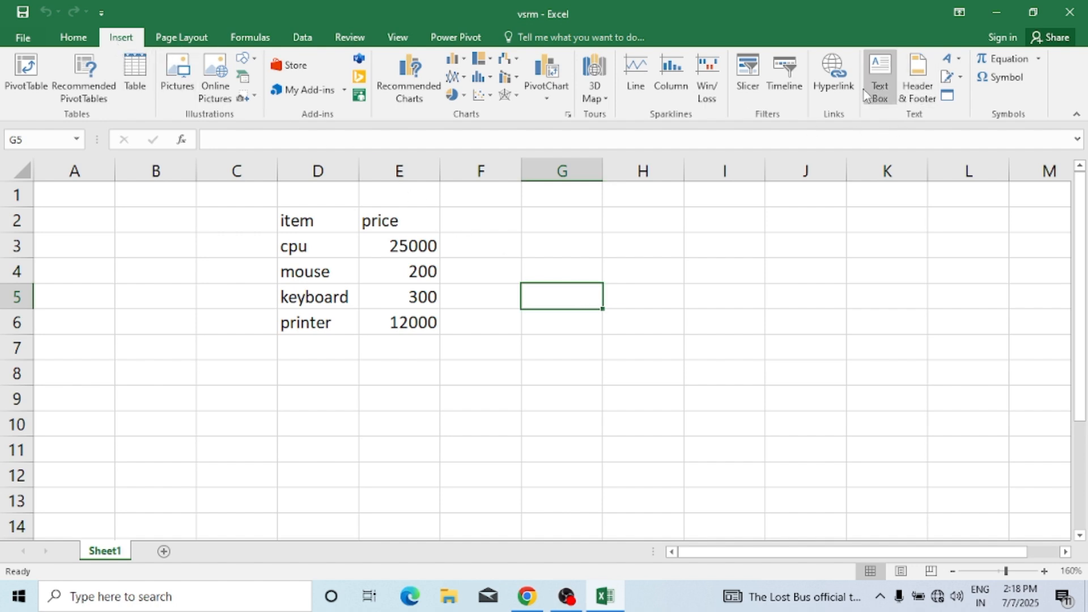
{"action": "left_click", "coordinate": [831, 78]}
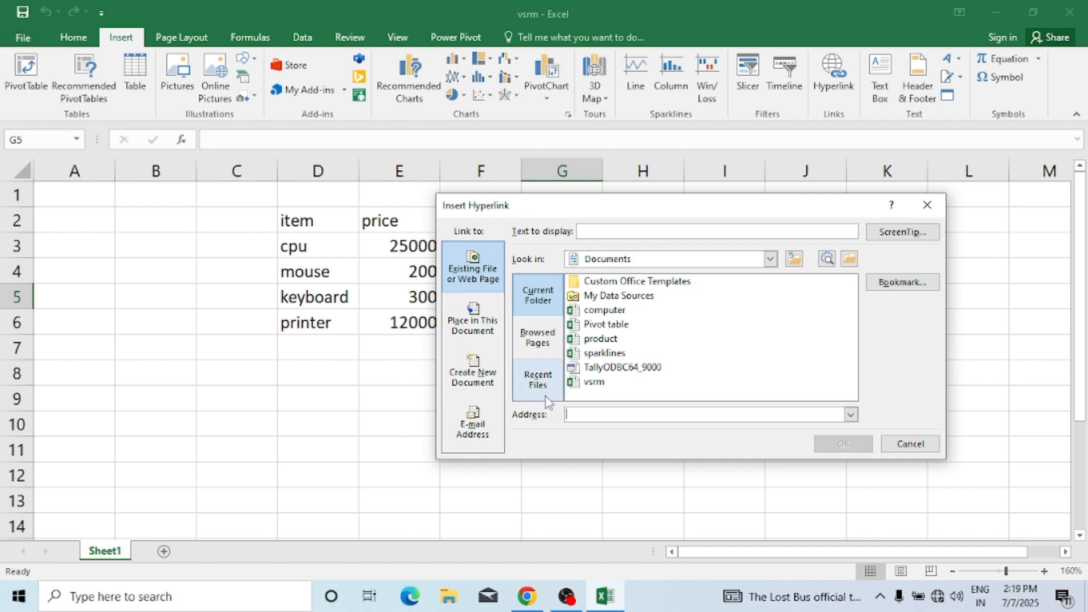
{"action": "left_click", "coordinate": [540, 366]}
{"action": "left_click", "coordinate": [534, 306]}
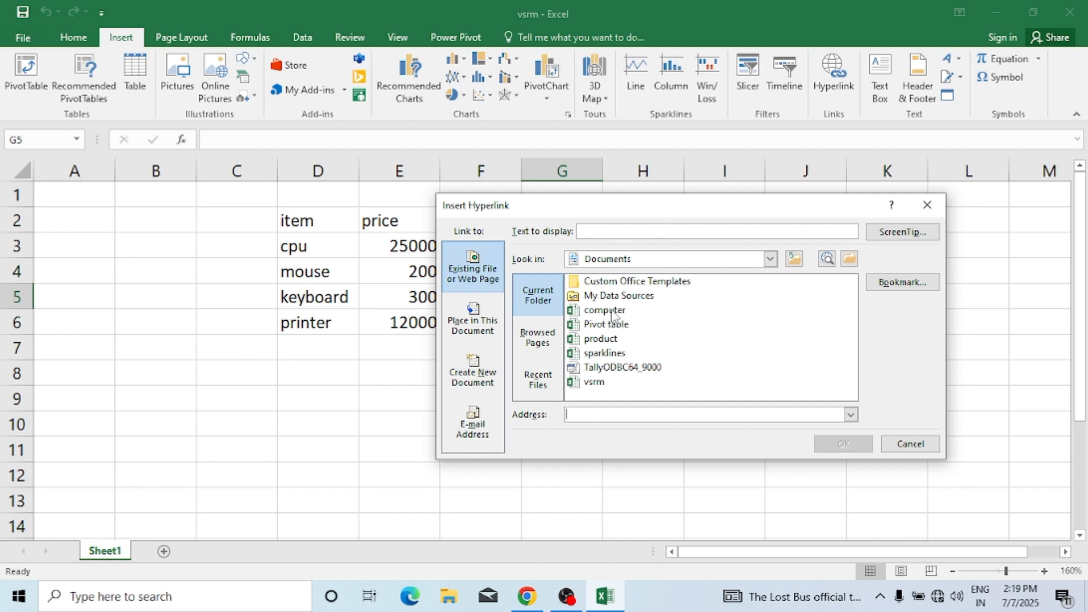
{"action": "left_click", "coordinate": [545, 345]}
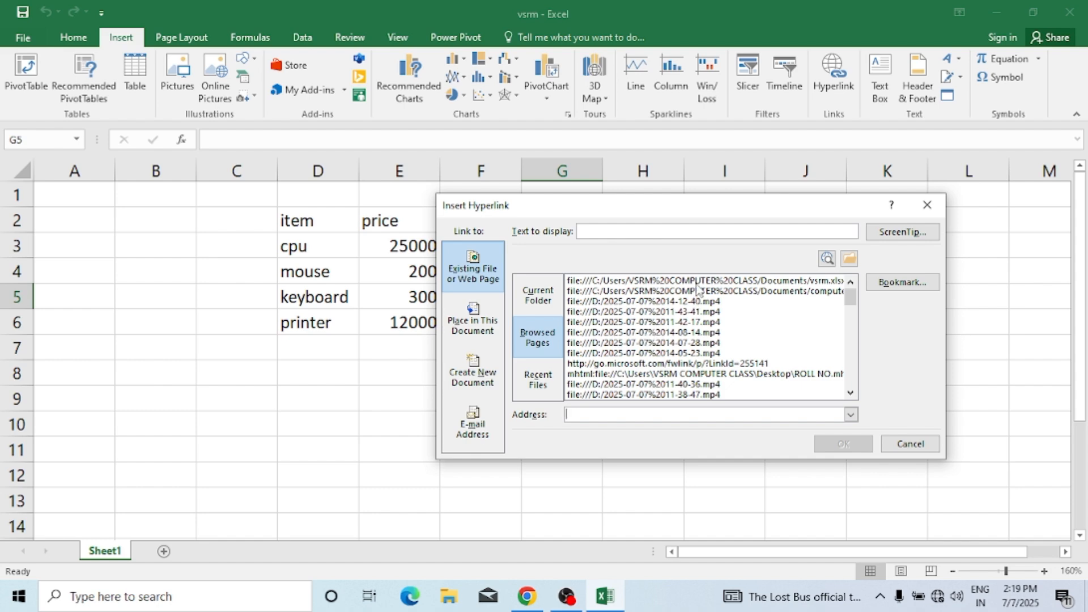
{"action": "left_click", "coordinate": [543, 377]}
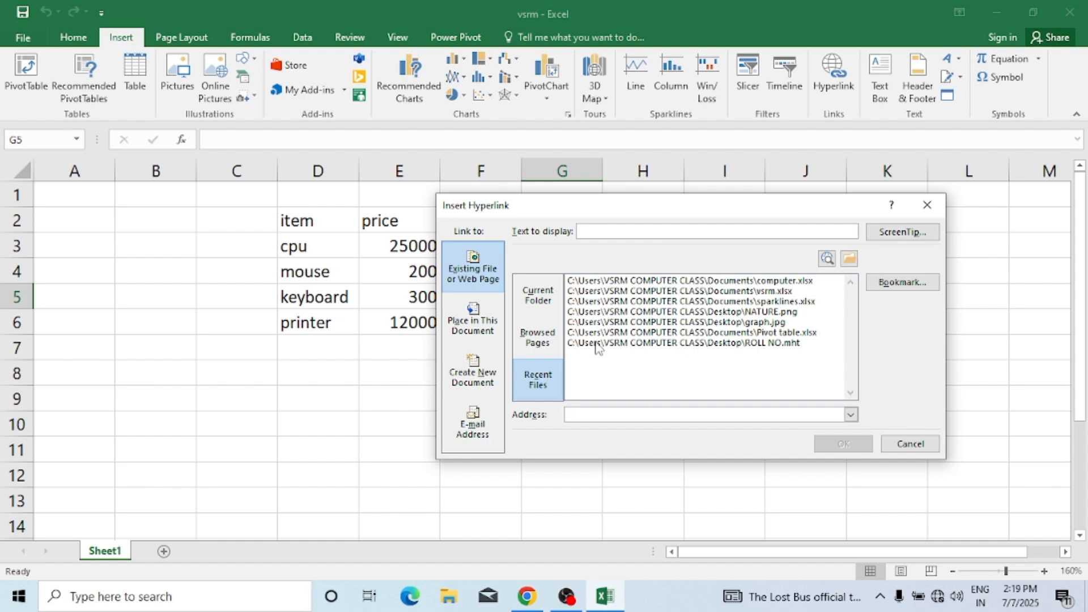
{"action": "left_click", "coordinate": [560, 303]}
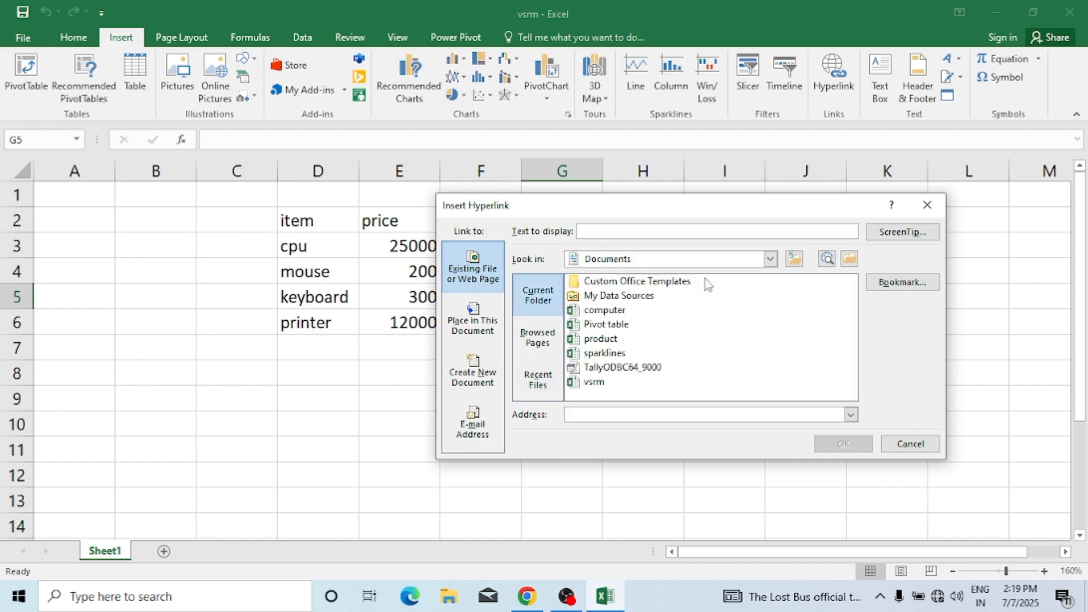
Examine the folder choices, file browser and web browser offered for finding a link target, and close the hyperlink dialog without inserting
{"action": "left_click", "coordinate": [771, 259]}
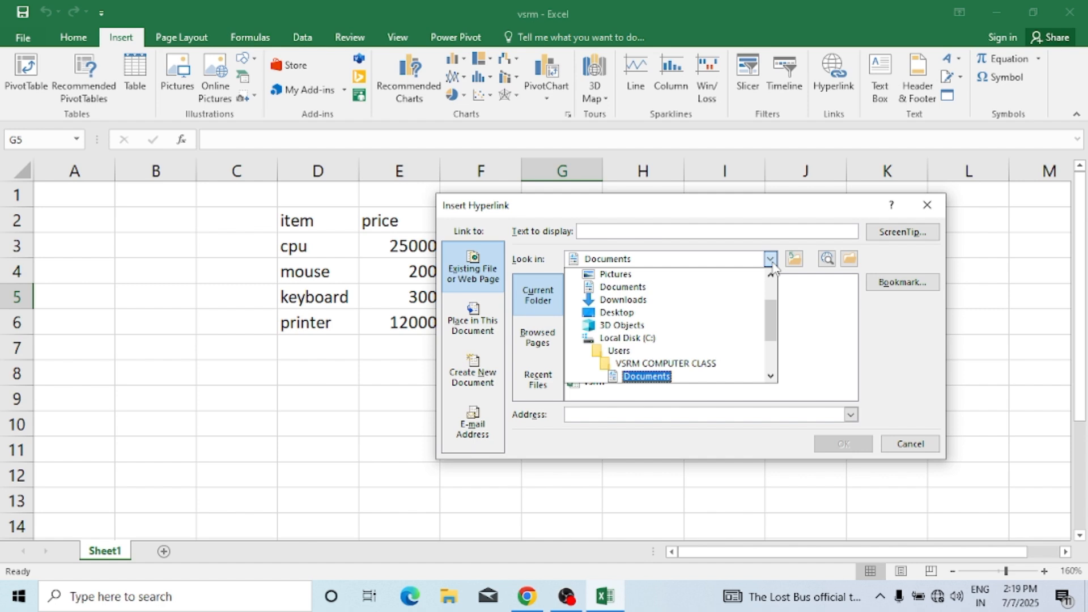
{"action": "left_click", "coordinate": [771, 261]}
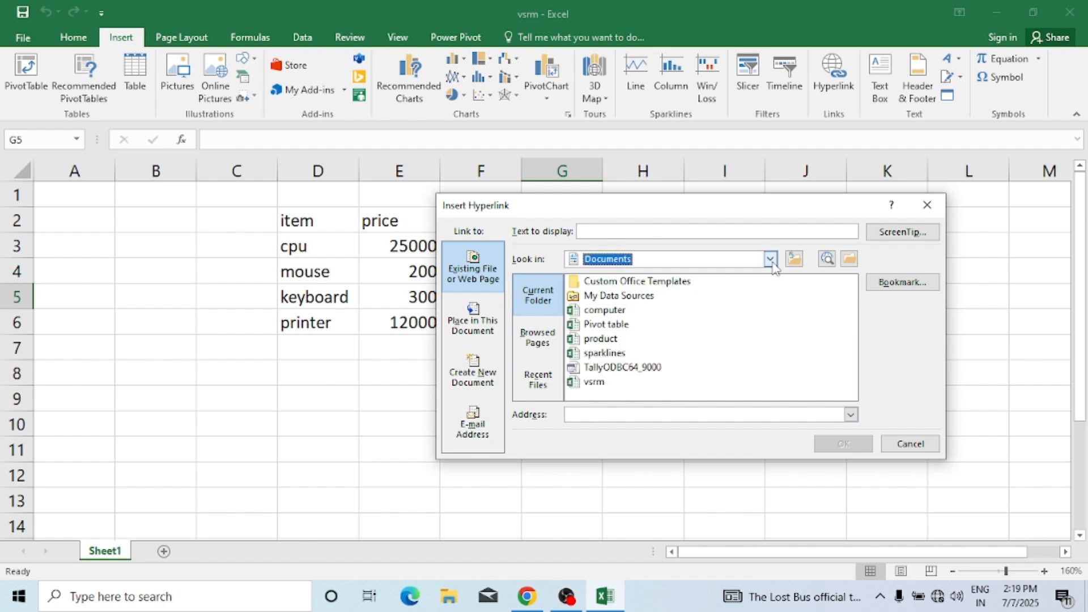
{"action": "left_click", "coordinate": [771, 261]}
{"action": "left_click", "coordinate": [771, 261]}
{"action": "left_click", "coordinate": [851, 260]}
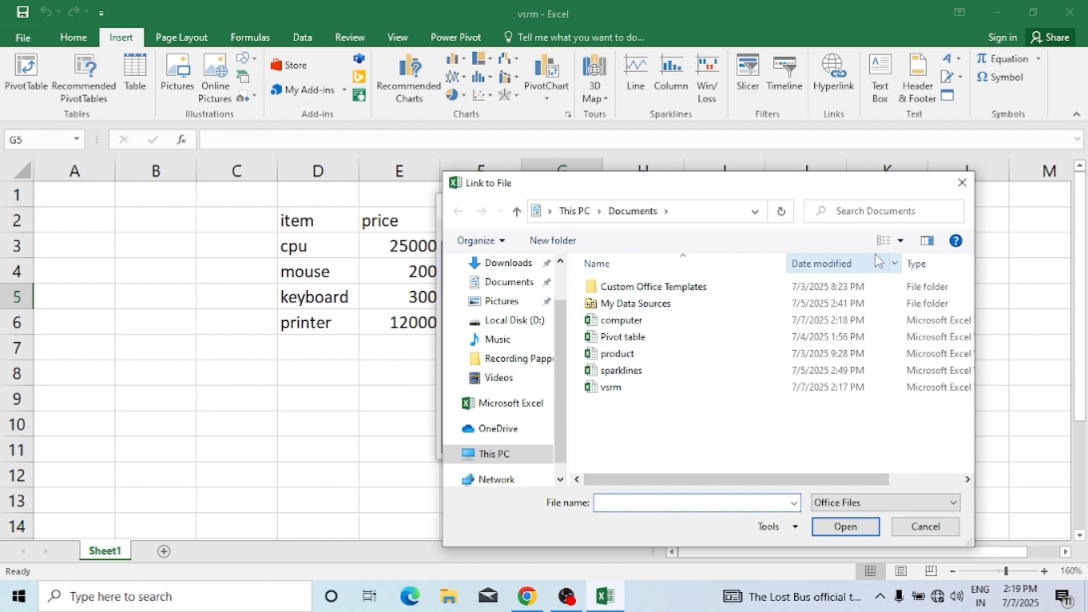
{"action": "left_click", "coordinate": [962, 183]}
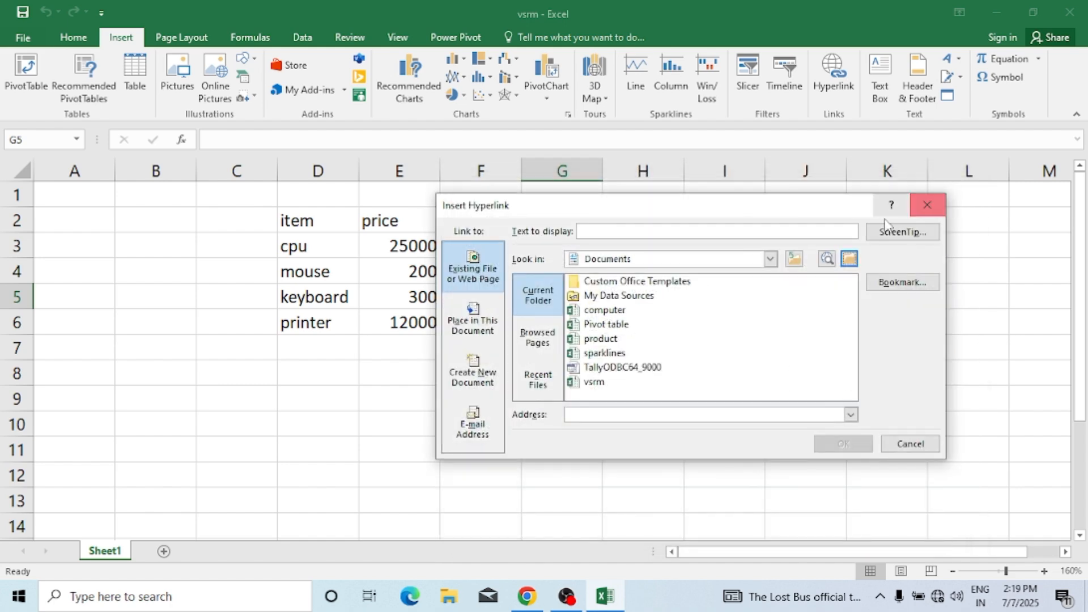
{"action": "left_click", "coordinate": [828, 259]}
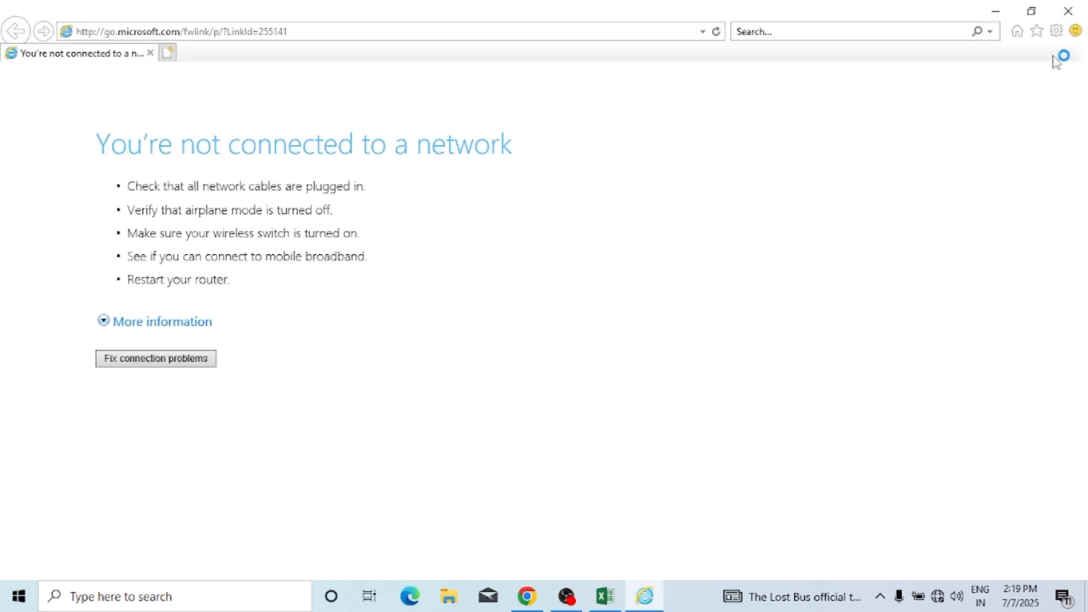
{"action": "left_click", "coordinate": [1071, 13]}
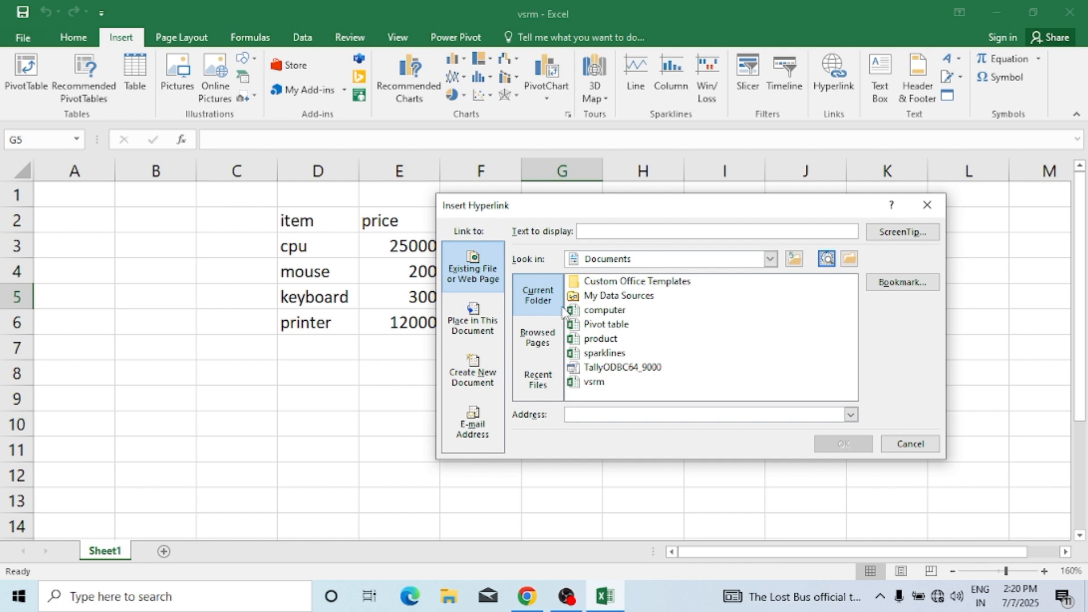
{"action": "left_click", "coordinate": [927, 205]}
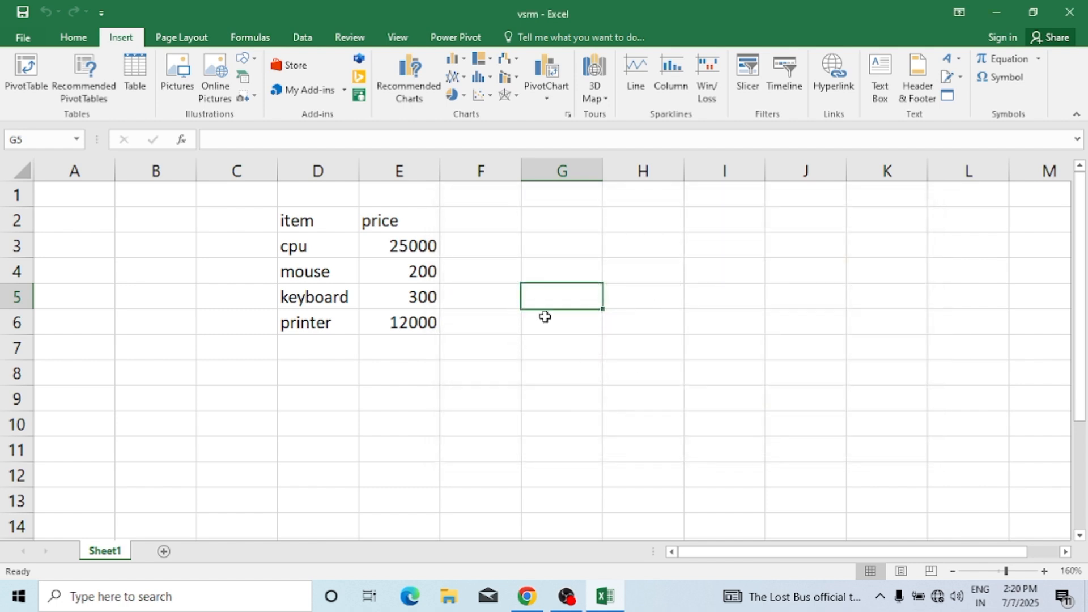
Insert a hyperlink in cell H3 to the existing file computer.xlsx in the Documents folder
{"action": "left_click", "coordinate": [580, 329]}
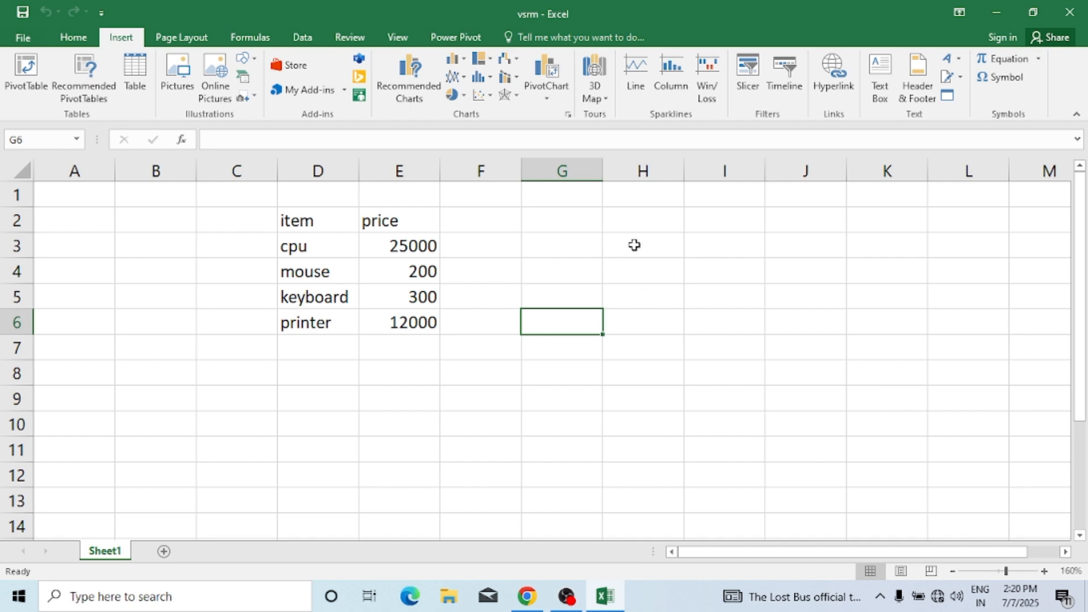
{"action": "left_click", "coordinate": [634, 245]}
{"action": "left_click", "coordinate": [845, 101]}
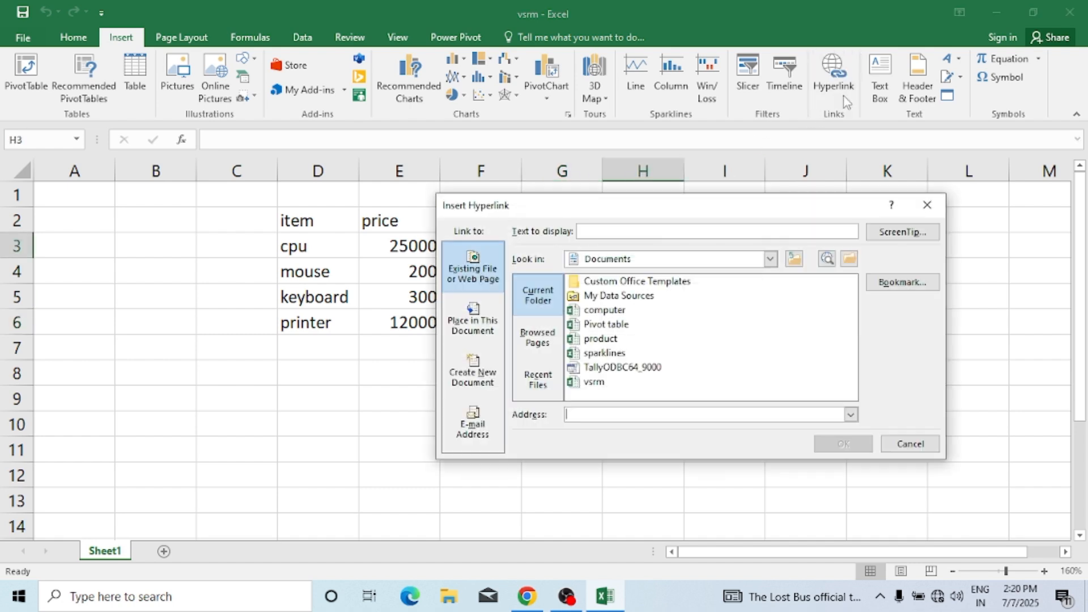
{"action": "left_click", "coordinate": [605, 311]}
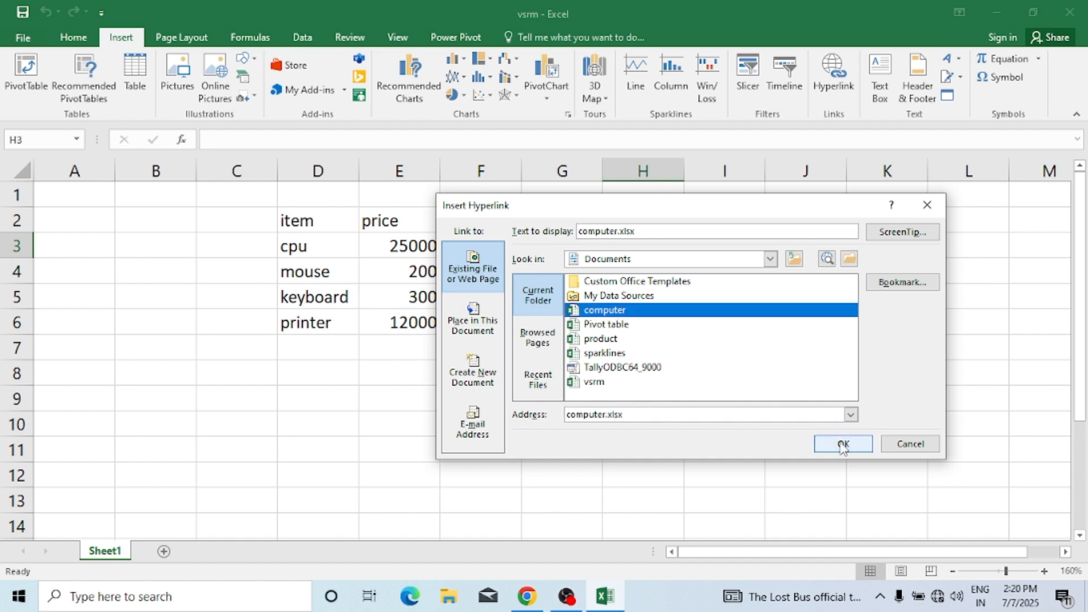
{"action": "left_click", "coordinate": [843, 445]}
{"action": "left_click", "coordinate": [707, 338]}
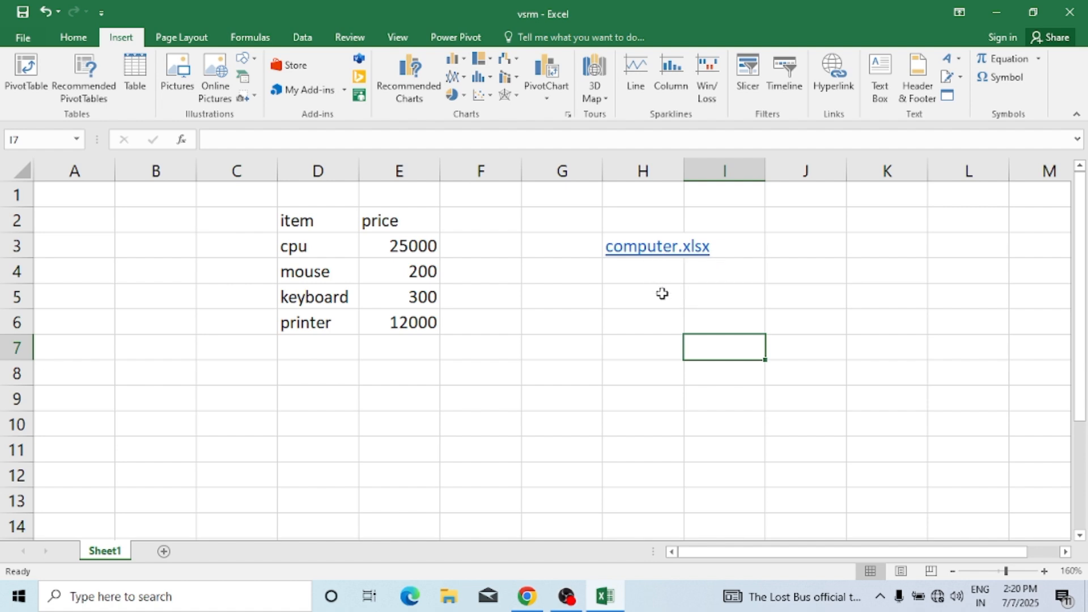
Increase the font size of the item and price table D2:E6 to 14 and apply all borders to it
{"action": "left_click", "coordinate": [674, 323]}
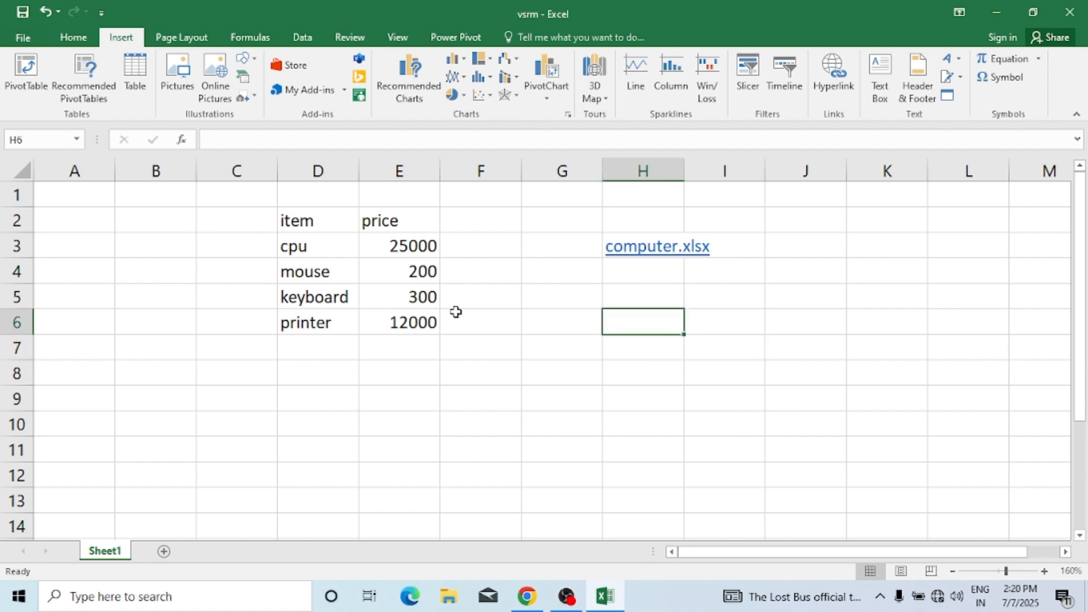
{"action": "left_click_drag", "start_coordinate": [301, 216], "coordinate": [400, 314]}
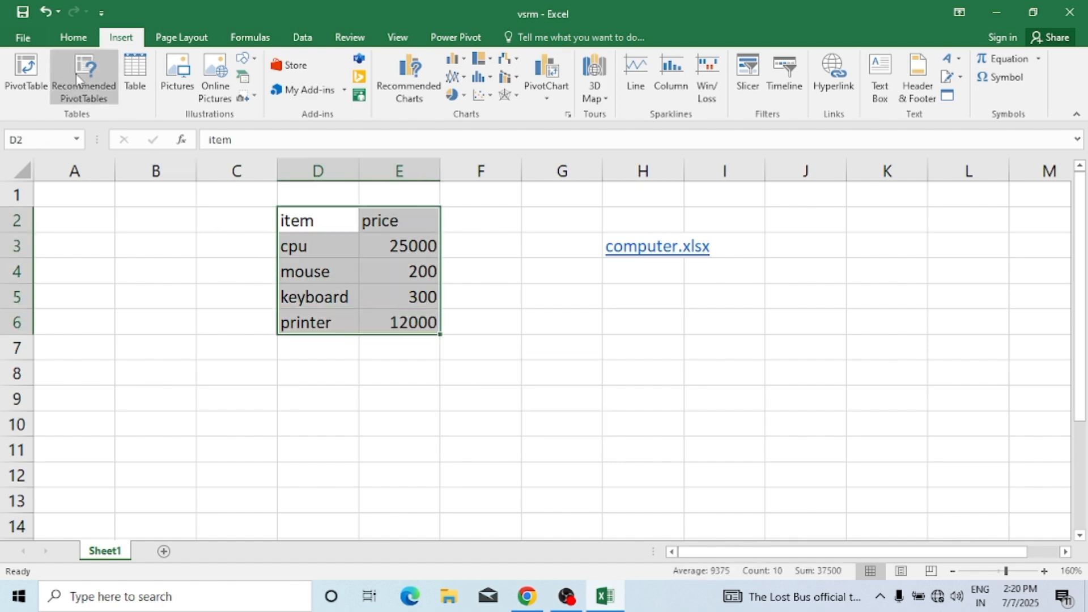
{"action": "left_click", "coordinate": [75, 37]}
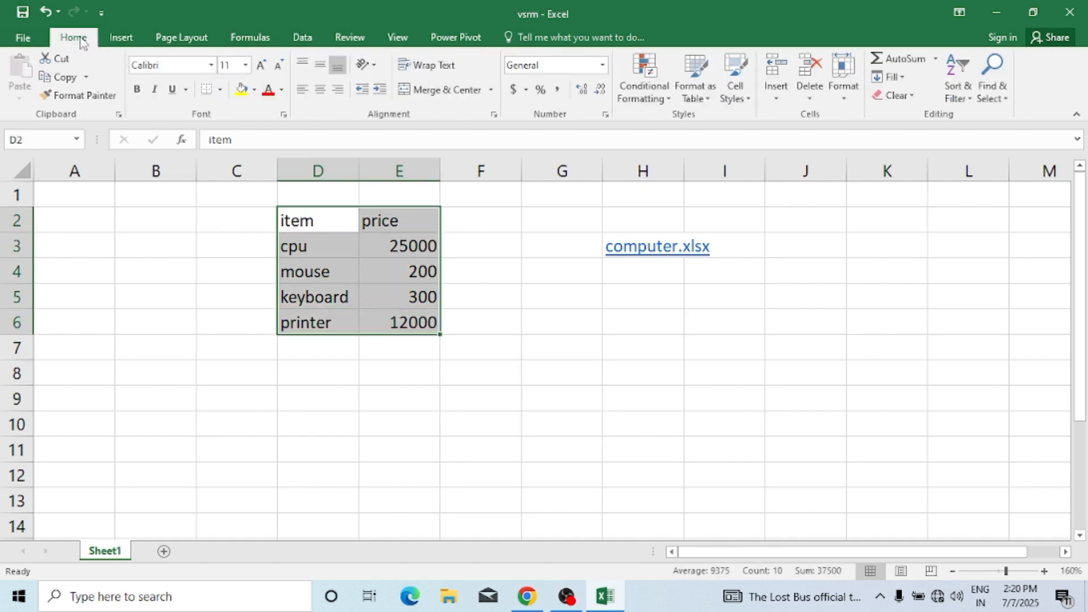
{"action": "left_click", "coordinate": [261, 64]}
{"action": "left_click", "coordinate": [260, 64]}
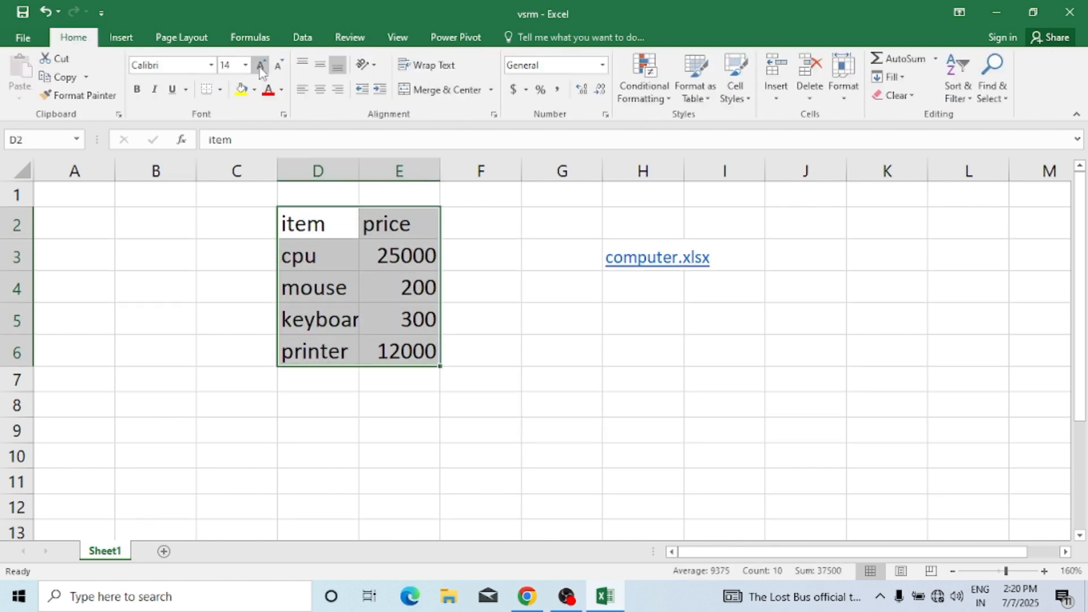
{"action": "left_click", "coordinate": [220, 90]}
{"action": "left_click", "coordinate": [253, 226]}
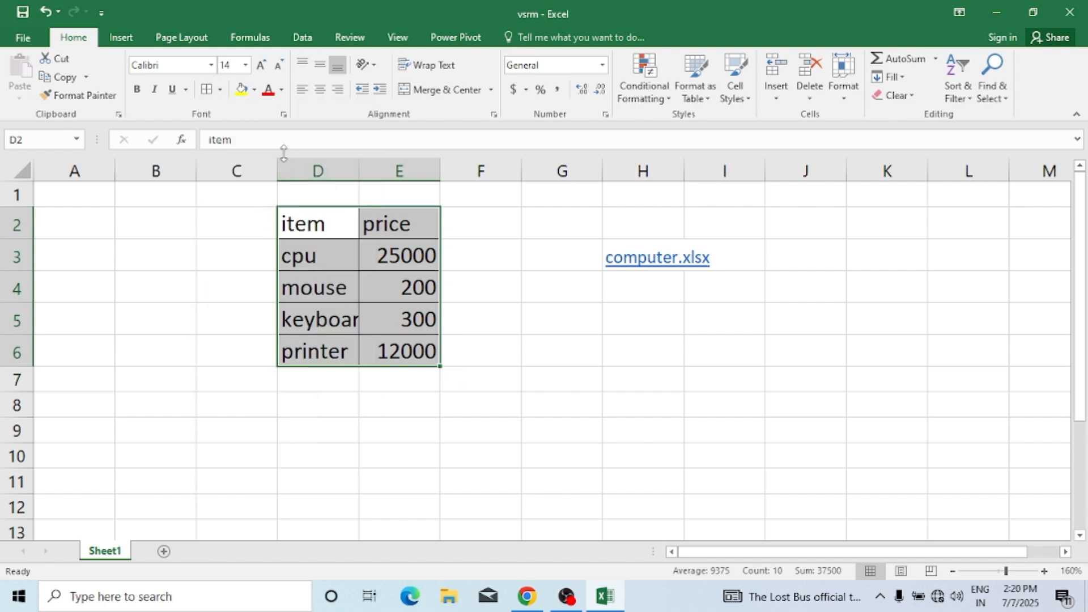
Fill the header cells item and price, D2:E2, with yellow
{"action": "left_click_drag", "start_coordinate": [318, 221], "coordinate": [380, 223]}
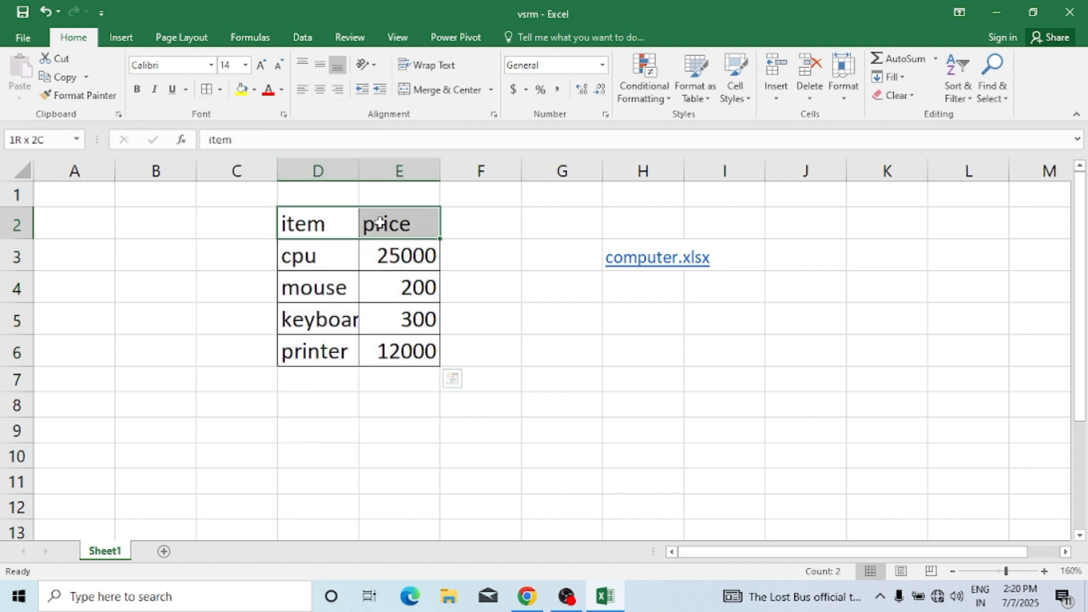
{"action": "left_click", "coordinate": [242, 89]}
{"action": "left_click", "coordinate": [508, 361]}
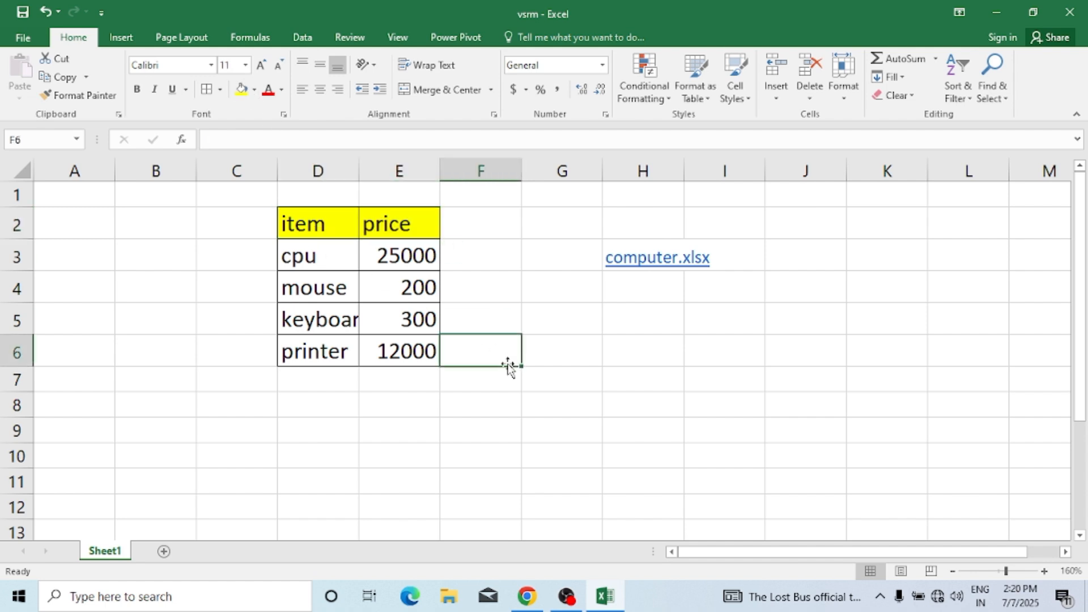
{"action": "left_click", "coordinate": [513, 400]}
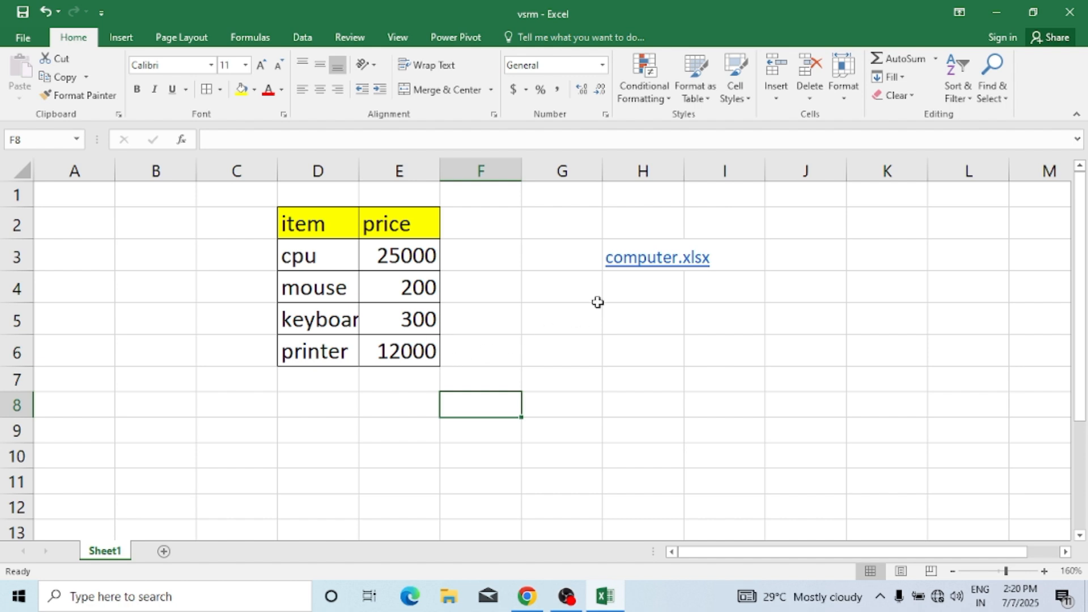
Open the computer workbook through the hyperlink in H3 and fill its header cells A1:C1 with green
{"action": "left_click", "coordinate": [653, 260]}
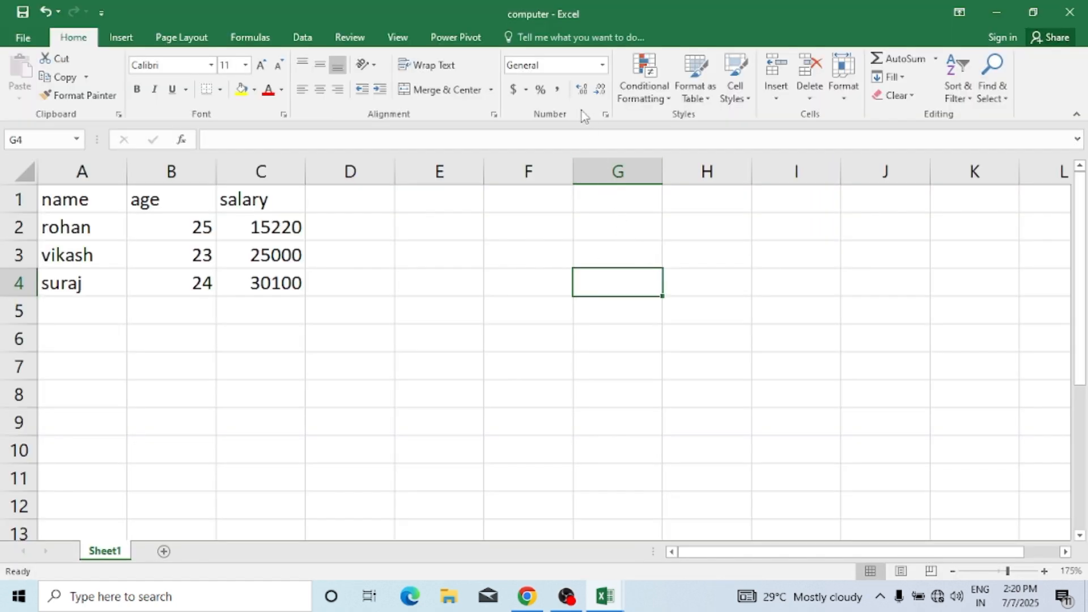
{"action": "left_click", "coordinate": [437, 251]}
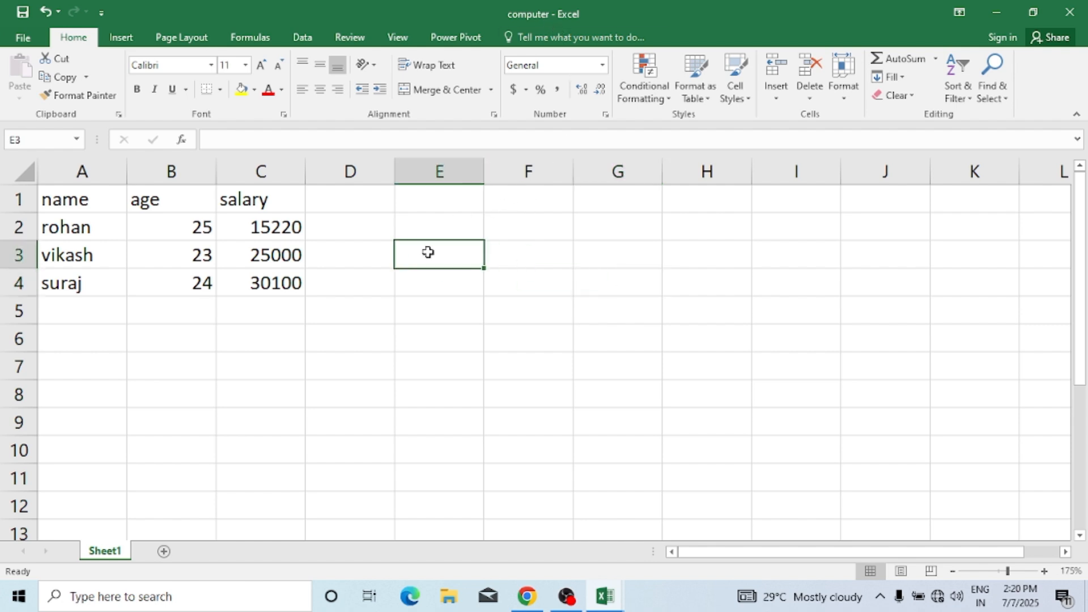
{"action": "left_click_drag", "start_coordinate": [77, 201], "coordinate": [268, 207]}
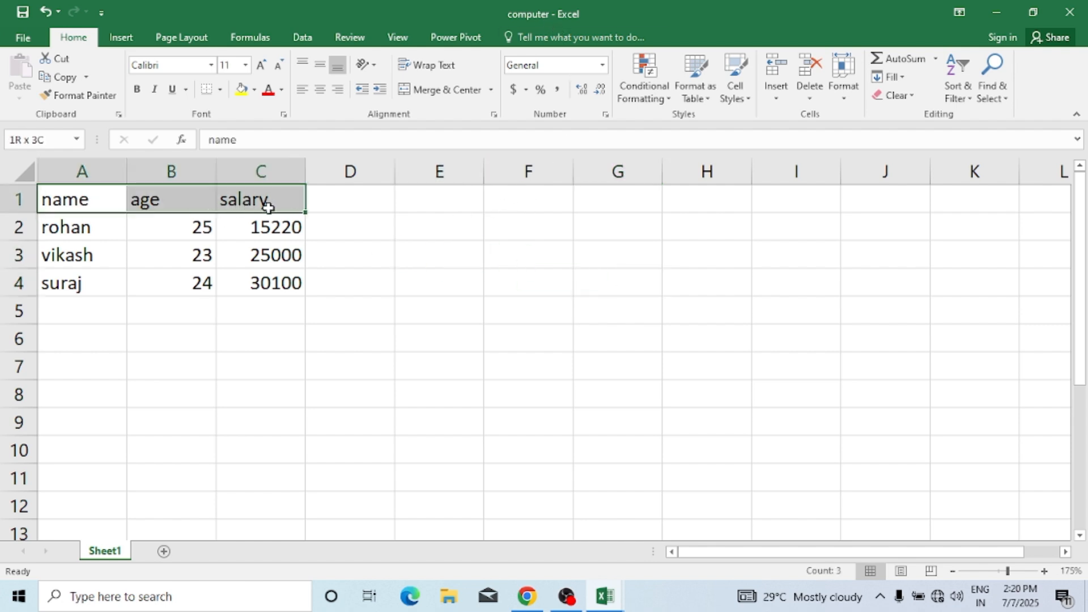
{"action": "left_click", "coordinate": [254, 89]}
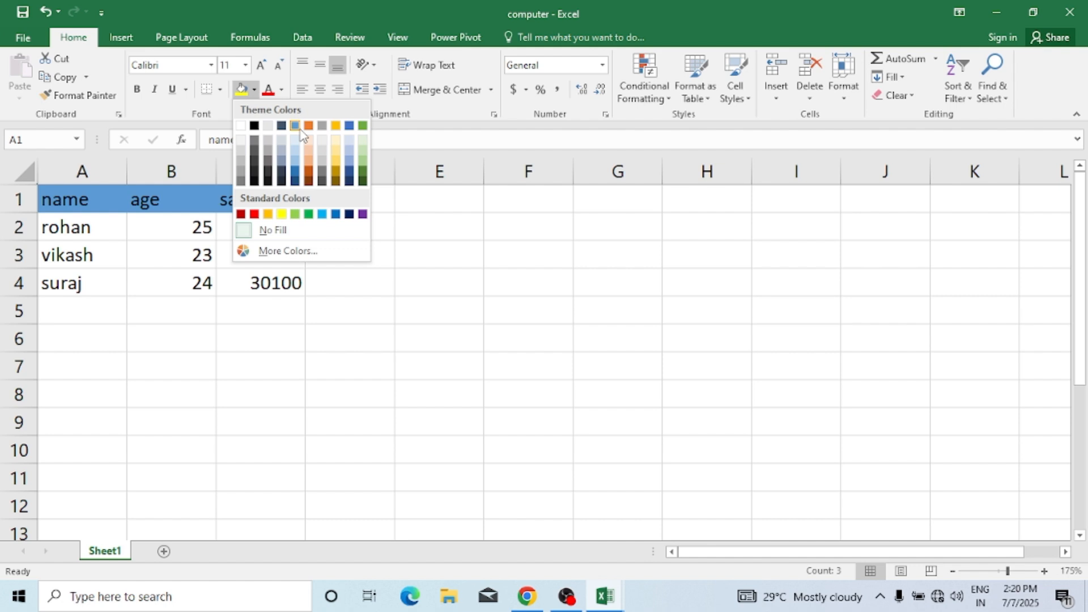
{"action": "left_click", "coordinate": [362, 125]}
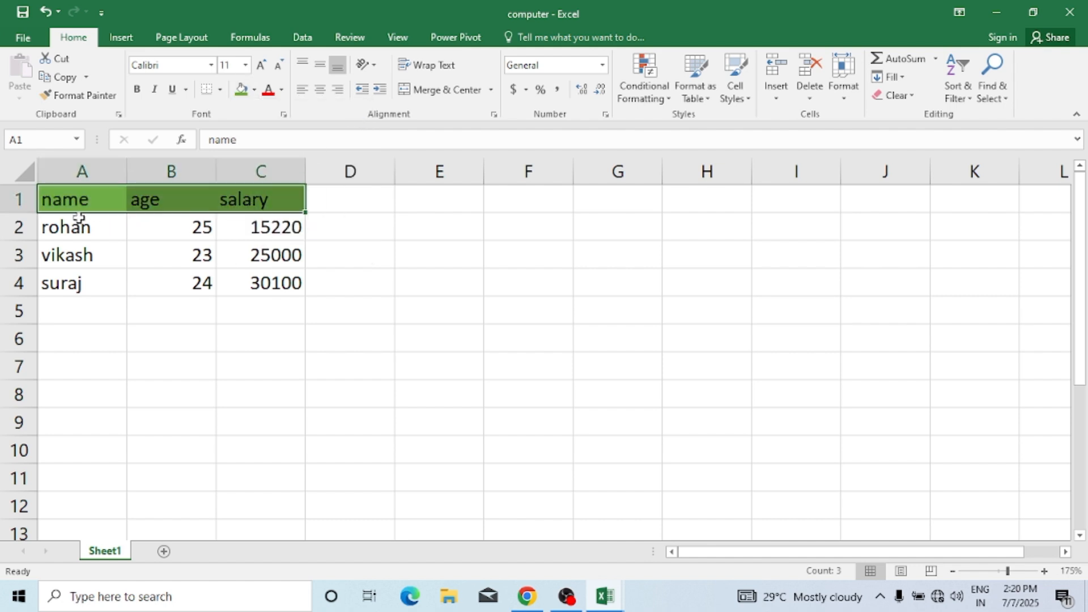
Fill the data cells A2:C4 below the header row with light gold
{"action": "left_click_drag", "start_coordinate": [80, 219], "coordinate": [262, 284]}
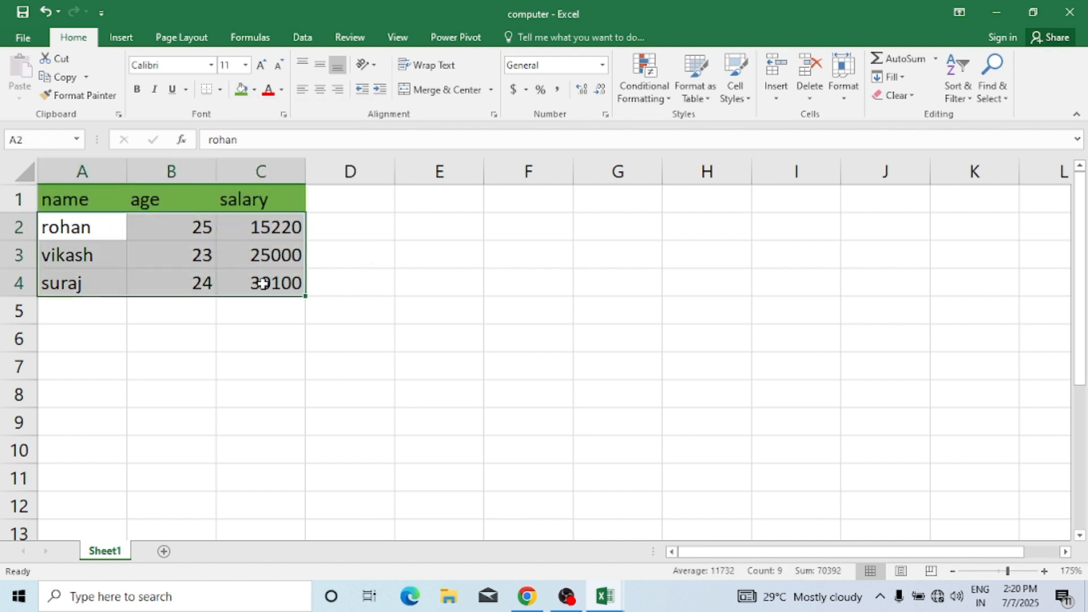
{"action": "left_click", "coordinate": [254, 90]}
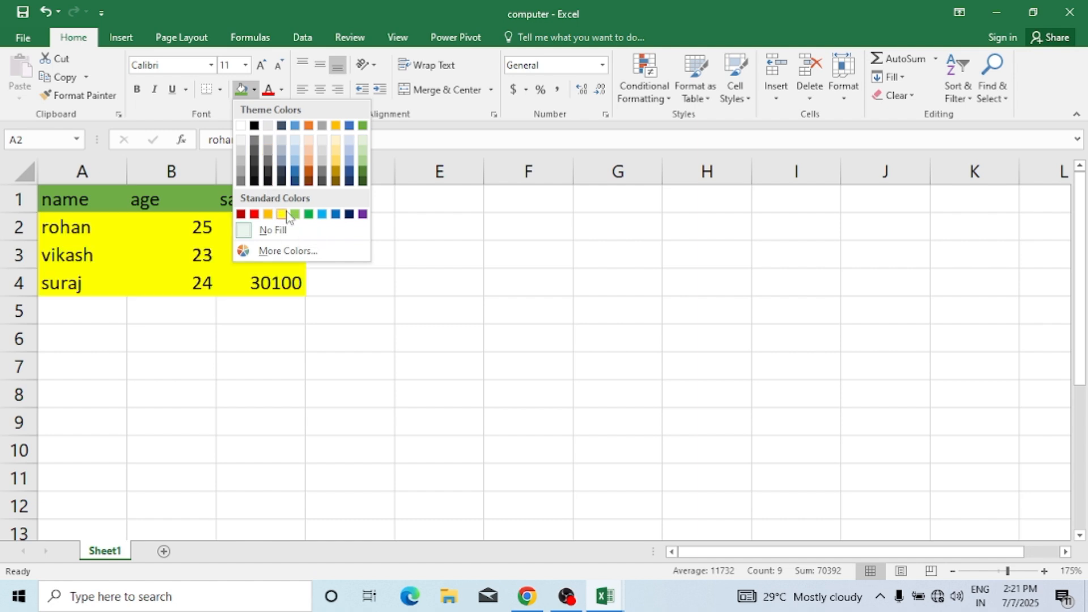
{"action": "left_click", "coordinate": [338, 151]}
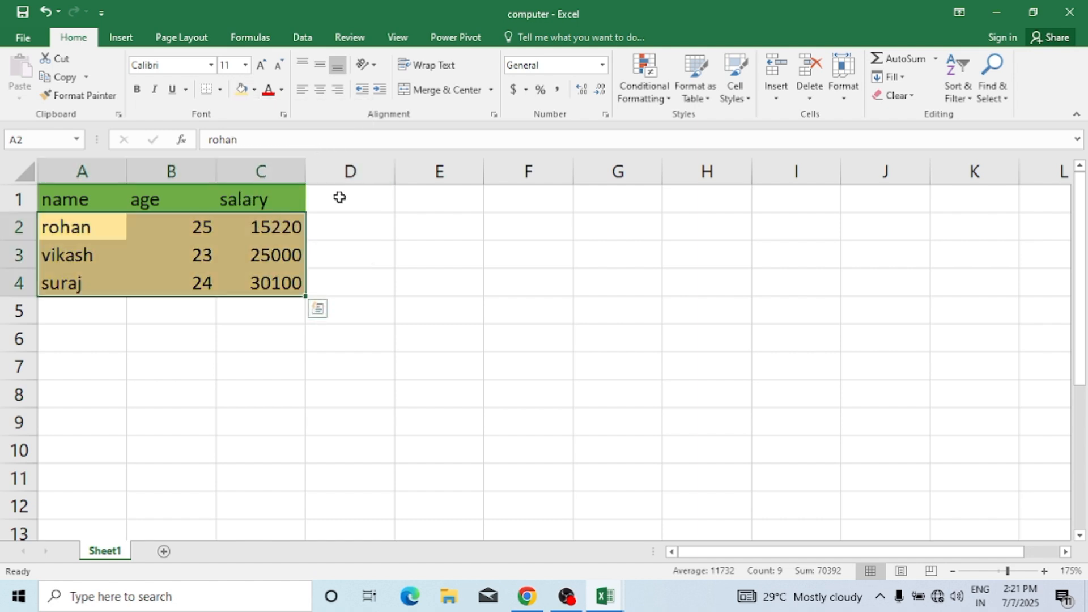
{"action": "left_click", "coordinate": [420, 245]}
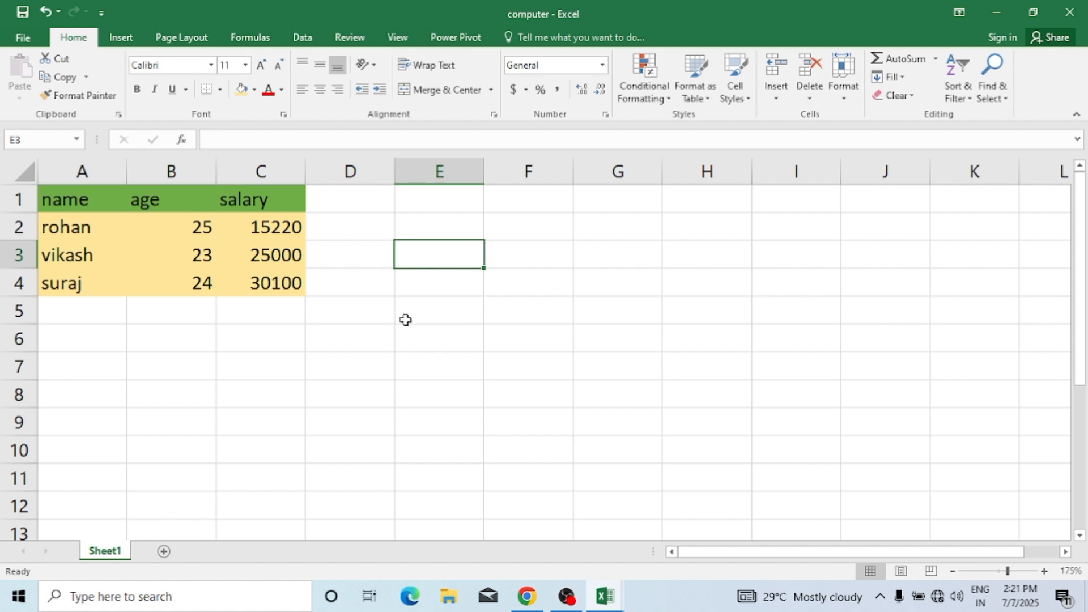
Start a second table in the computer workbook with the headers name in E6 and class in F6
{"action": "left_click", "coordinate": [427, 344]}
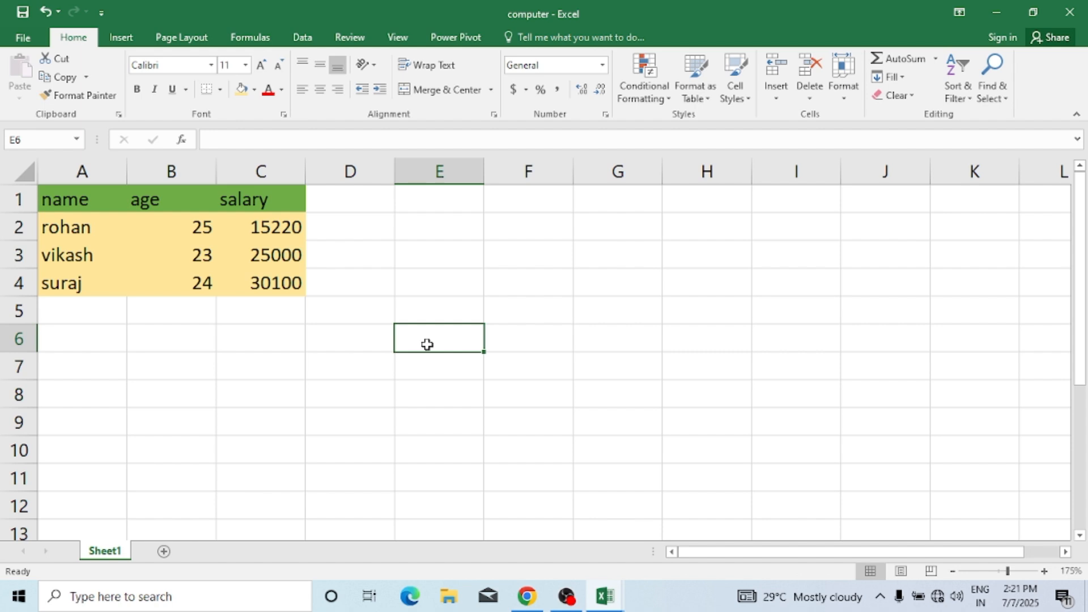
{"action": "type", "text": "name"}
{"action": "key", "text": "Tab"}
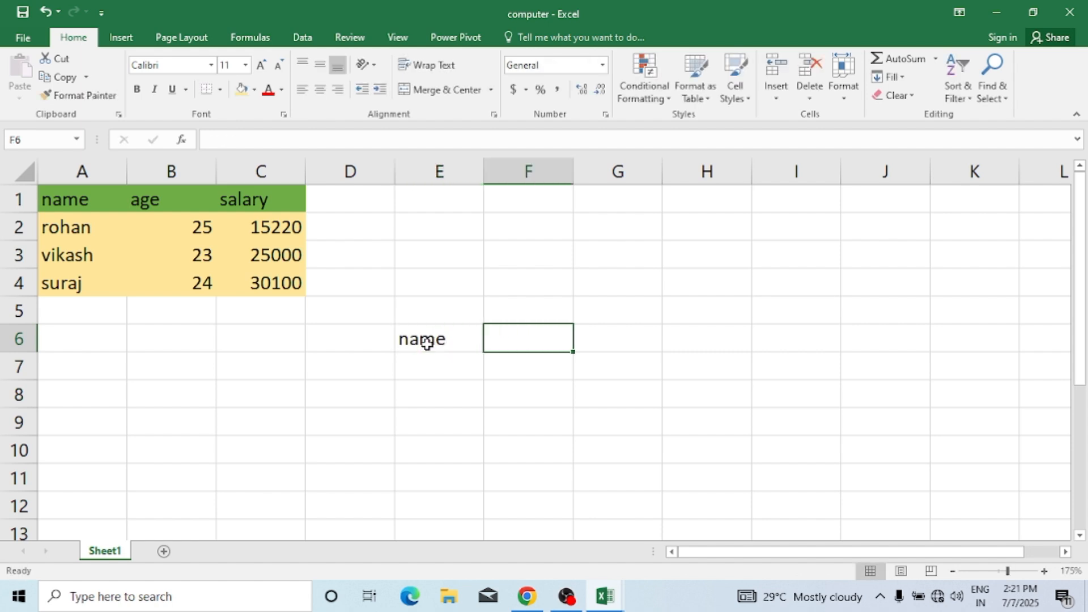
{"action": "type", "text": "class"}
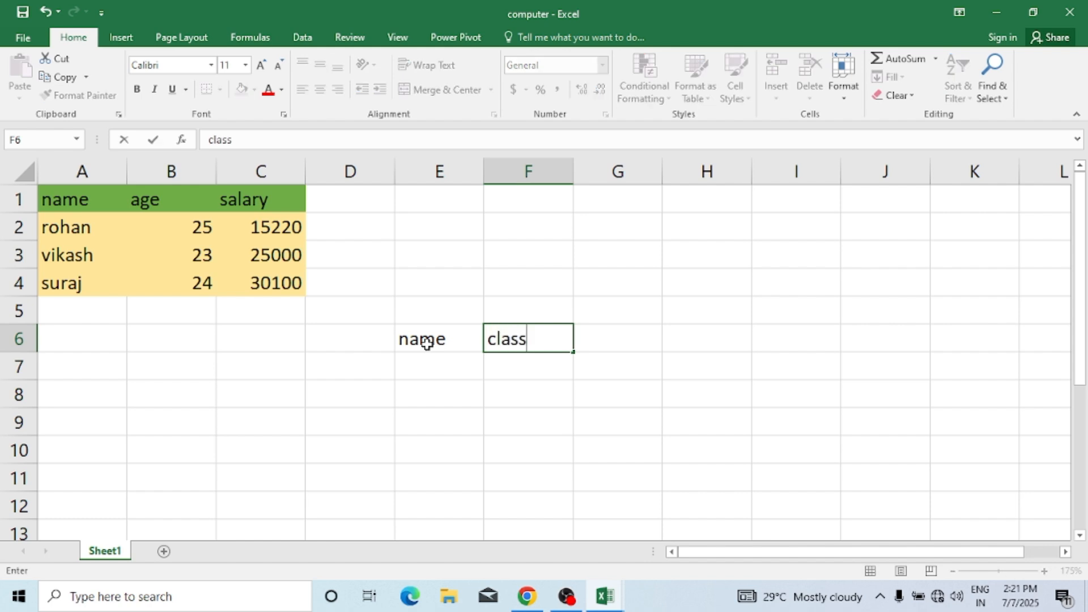
{"action": "key", "text": "Return"}
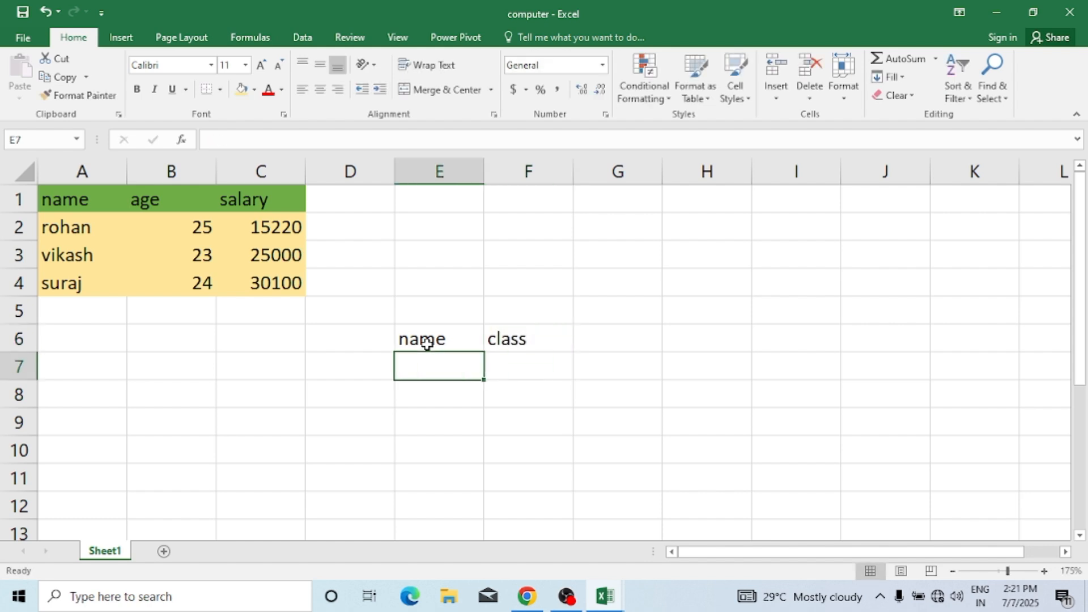
Enter three people's first names in cells E7 to E9 under the name header
{"action": "type", "text": "raj"}
{"action": "key", "text": "Return"}
{"action": "type", "text": "vi"}
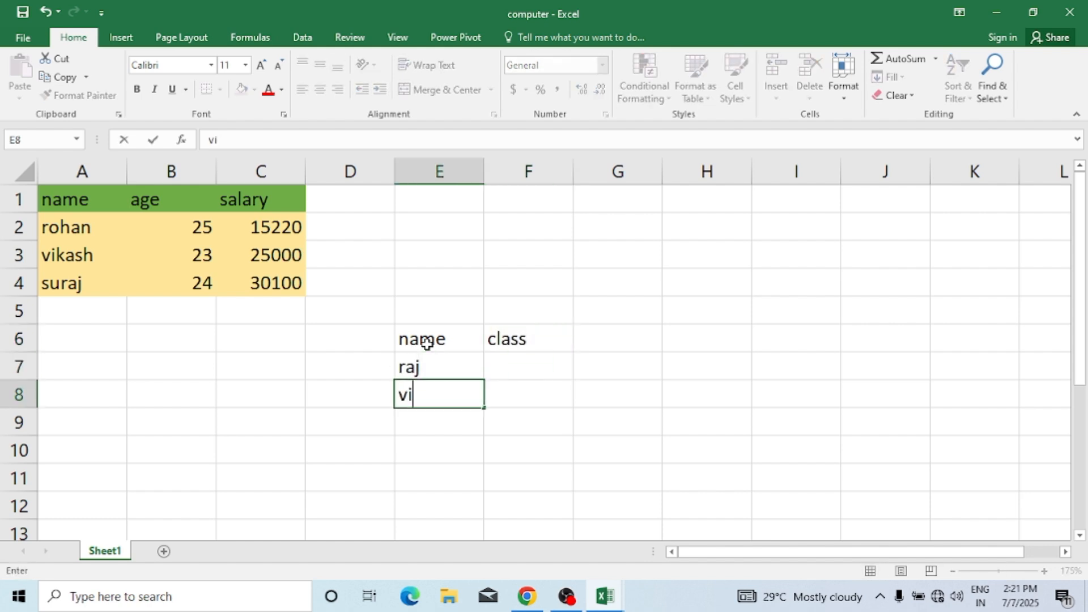
{"action": "type", "text": "kash"}
{"action": "key", "text": "Return"}
{"action": "type", "text": "su"}
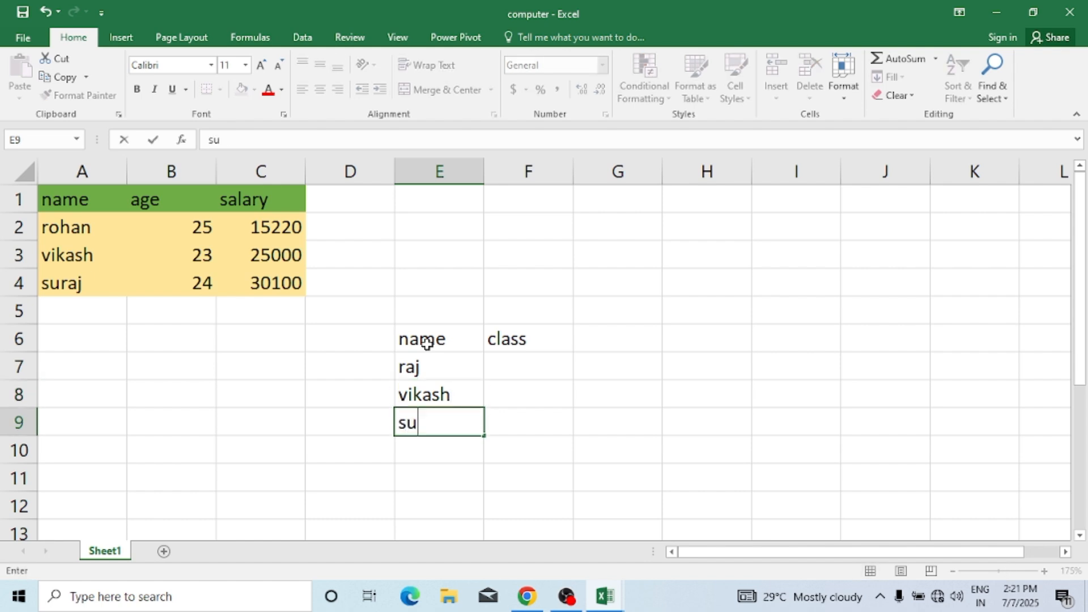
{"action": "type", "text": "raj"}
{"action": "key", "text": "Tab"}
Enter x as the class for all three people in cells F7 to F9
{"action": "key", "text": "Up"}
{"action": "key", "text": "Up"}
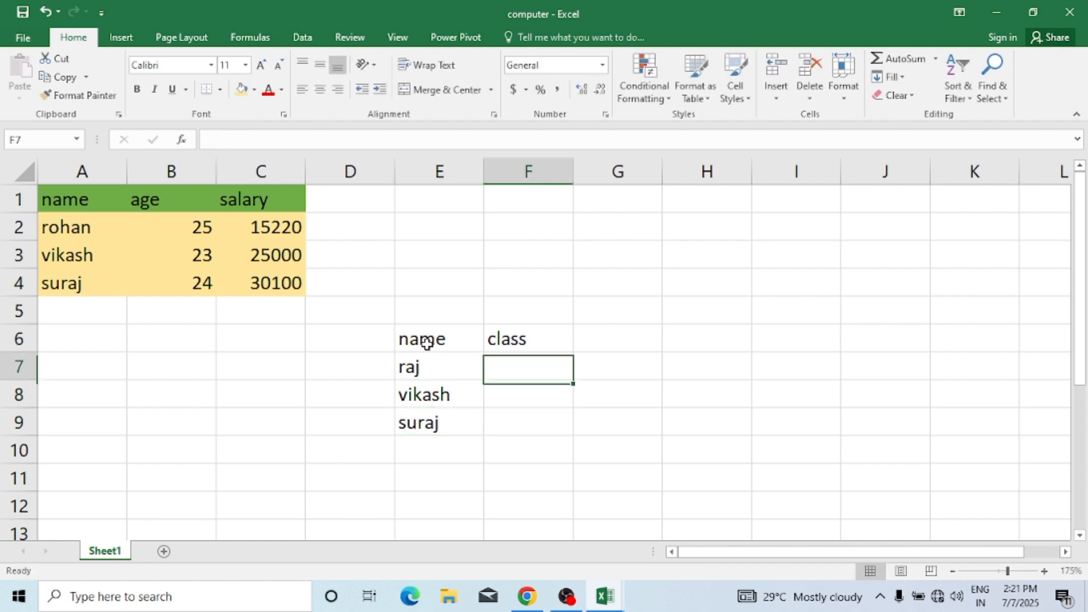
{"action": "type", "text": "x"}
{"action": "key", "text": "Return"}
{"action": "type", "text": "x"}
{"action": "key", "text": "Return"}
{"action": "type", "text": "x"}
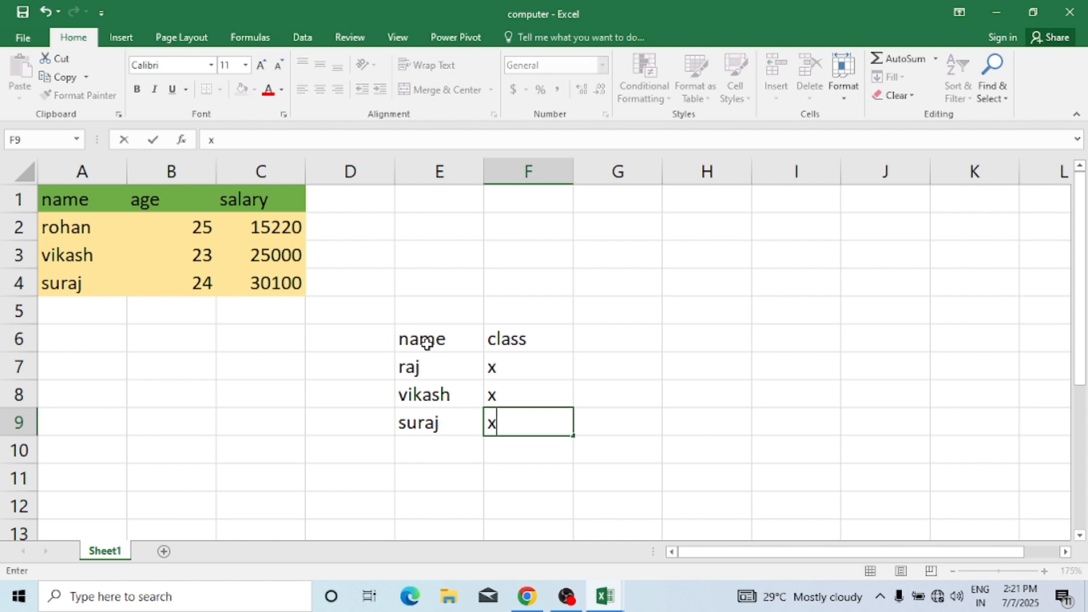
{"action": "left_click", "coordinate": [565, 309]}
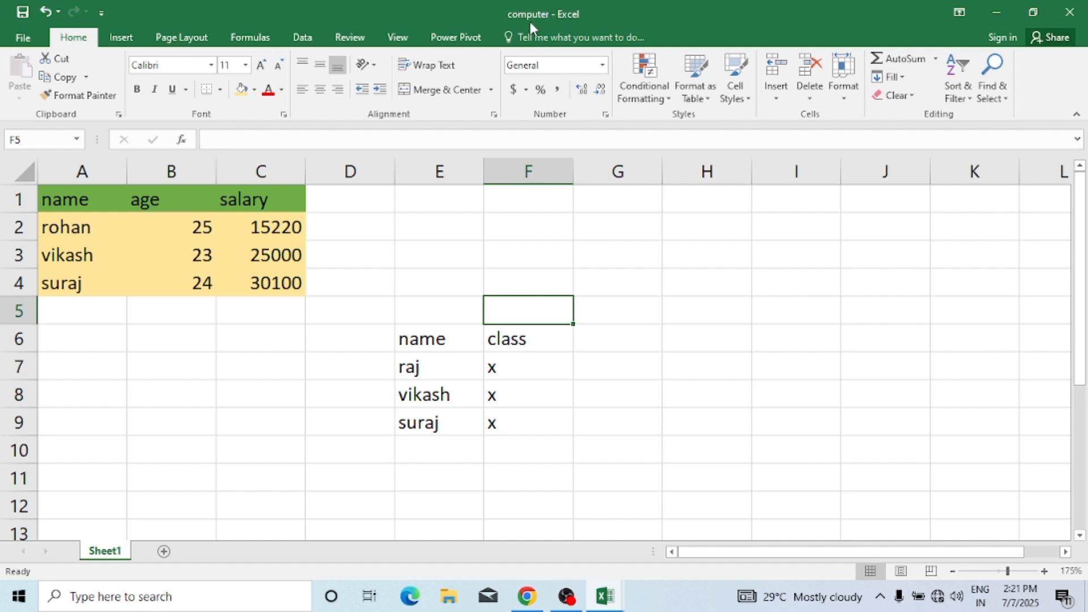
Switch to the vsrm workbook and follow the computer.xlsx hyperlink in H3 again to test it
{"action": "left_click", "coordinate": [687, 279]}
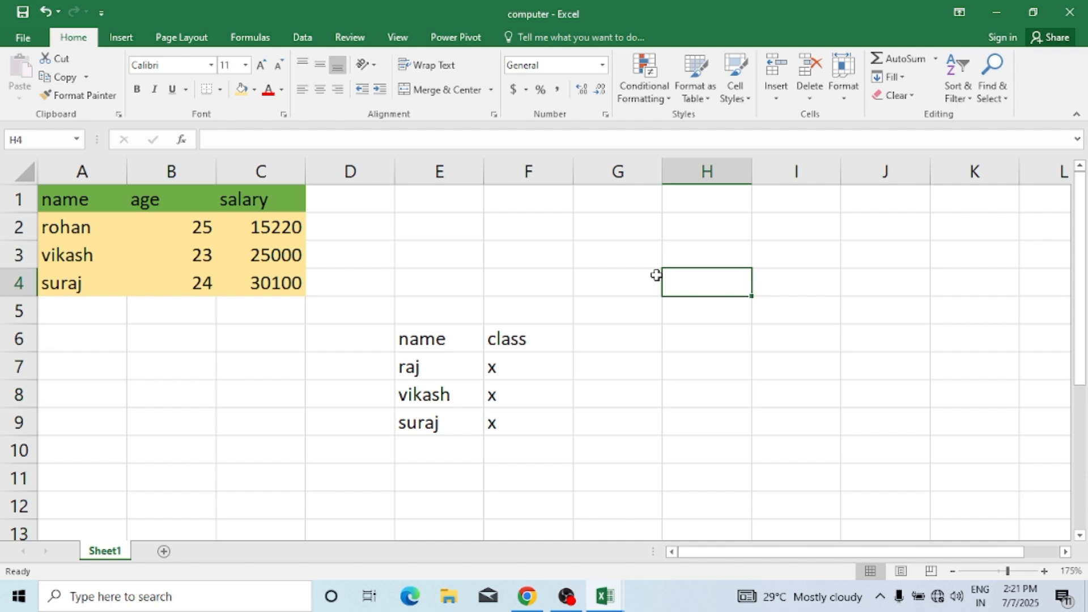
{"action": "key", "text": "alt+Tab"}
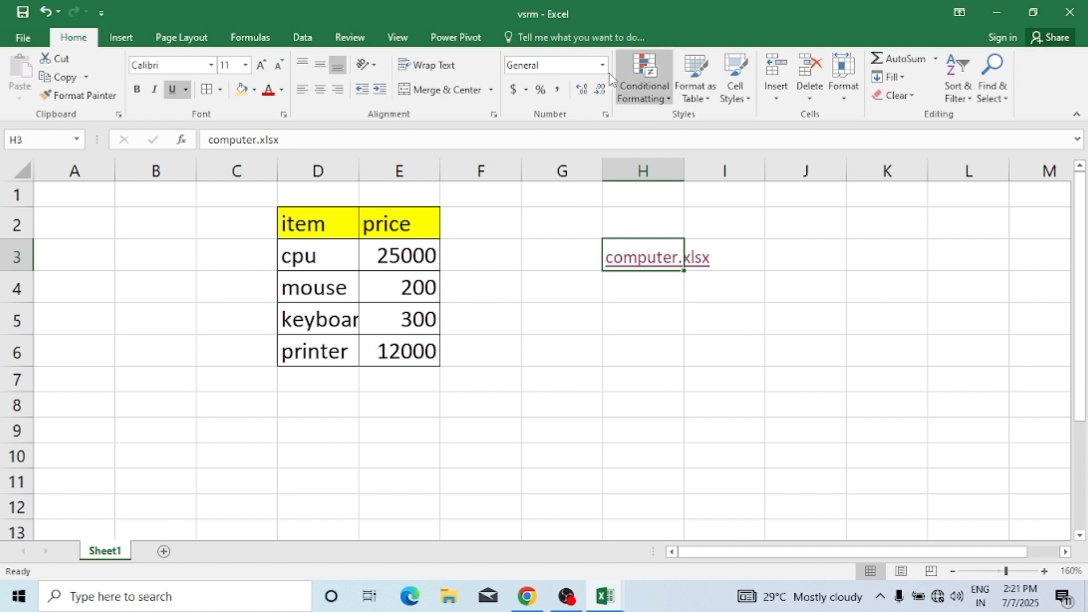
{"action": "left_click", "coordinate": [554, 313]}
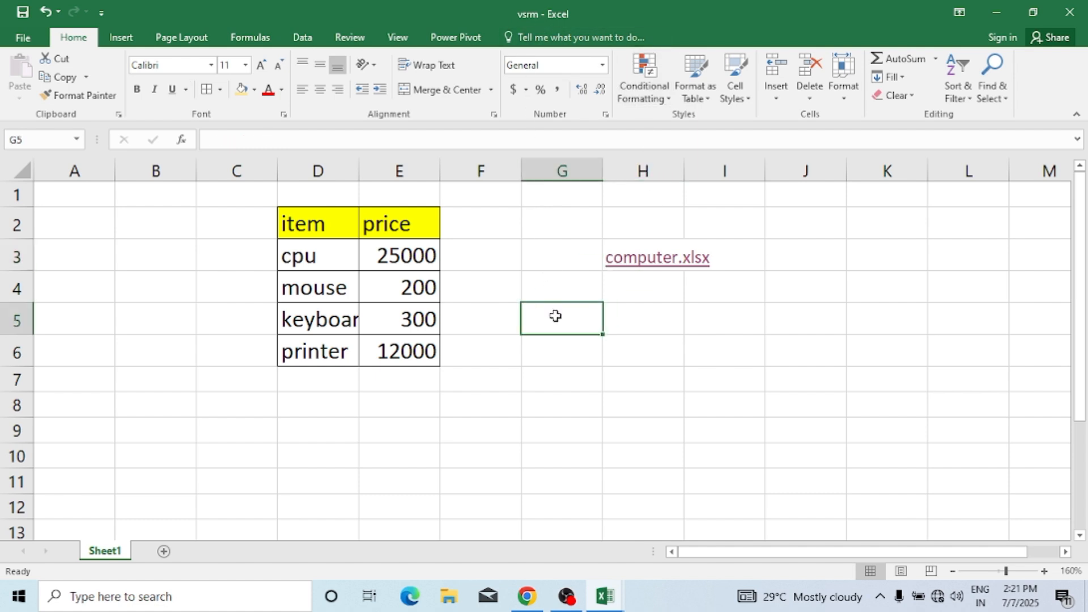
{"action": "left_click", "coordinate": [627, 261]}
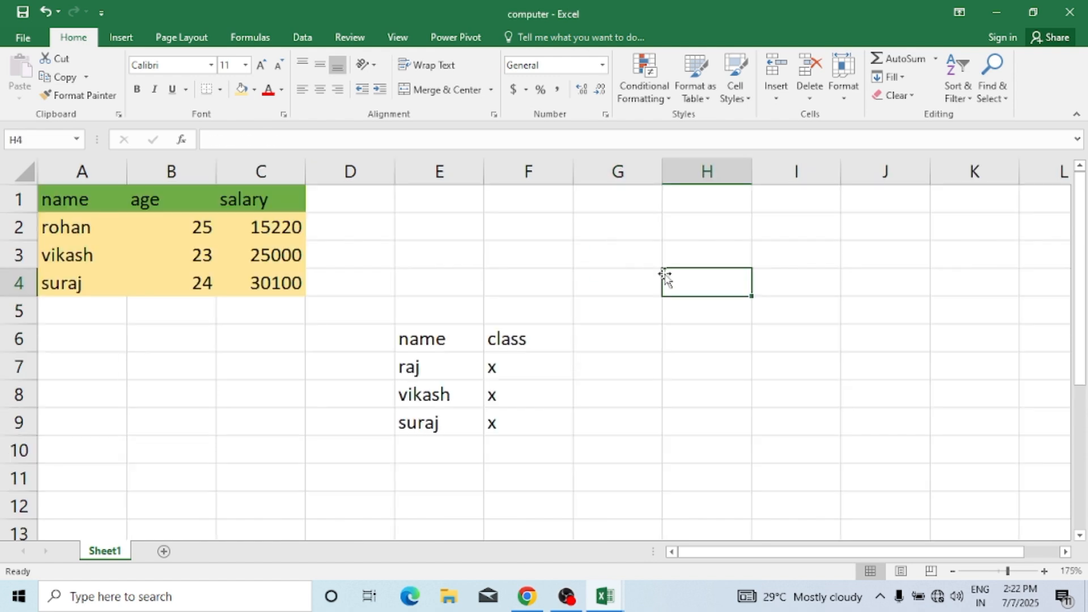
{"action": "left_click", "coordinate": [684, 318]}
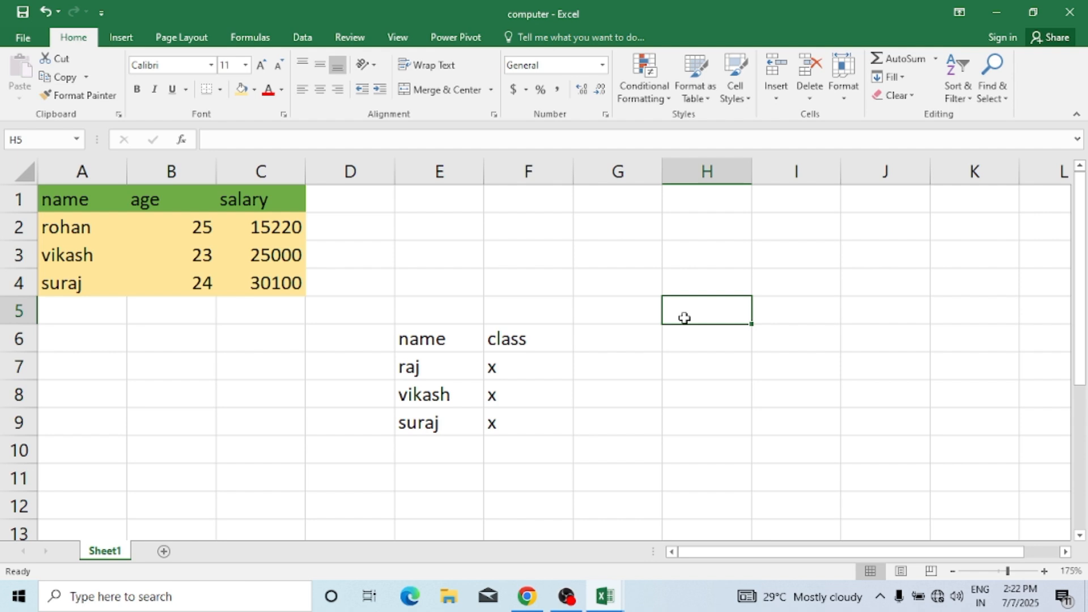
Alternate between the vsrm and computer workbooks to review both sheets, ending on vsrm
{"action": "key", "text": "alt+Tab"}
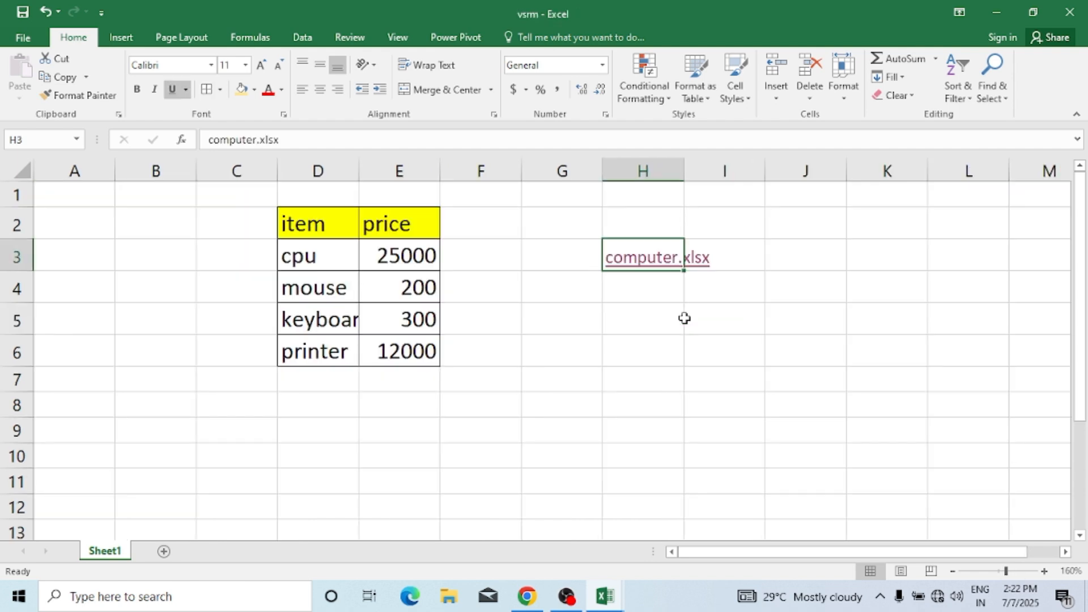
{"action": "left_click", "coordinate": [677, 345]}
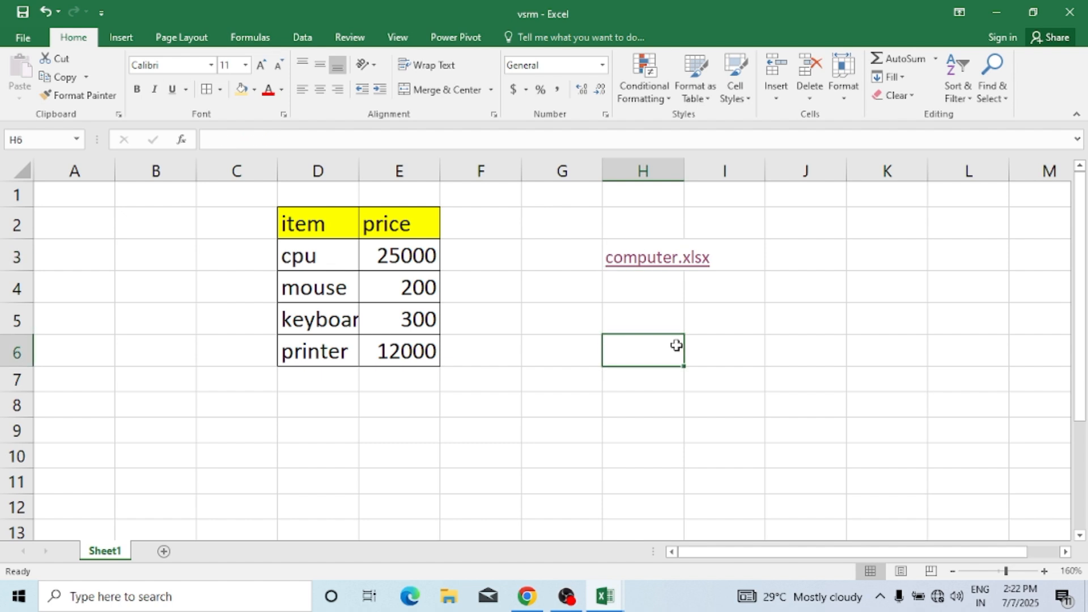
{"action": "key", "text": "alt+Tab"}
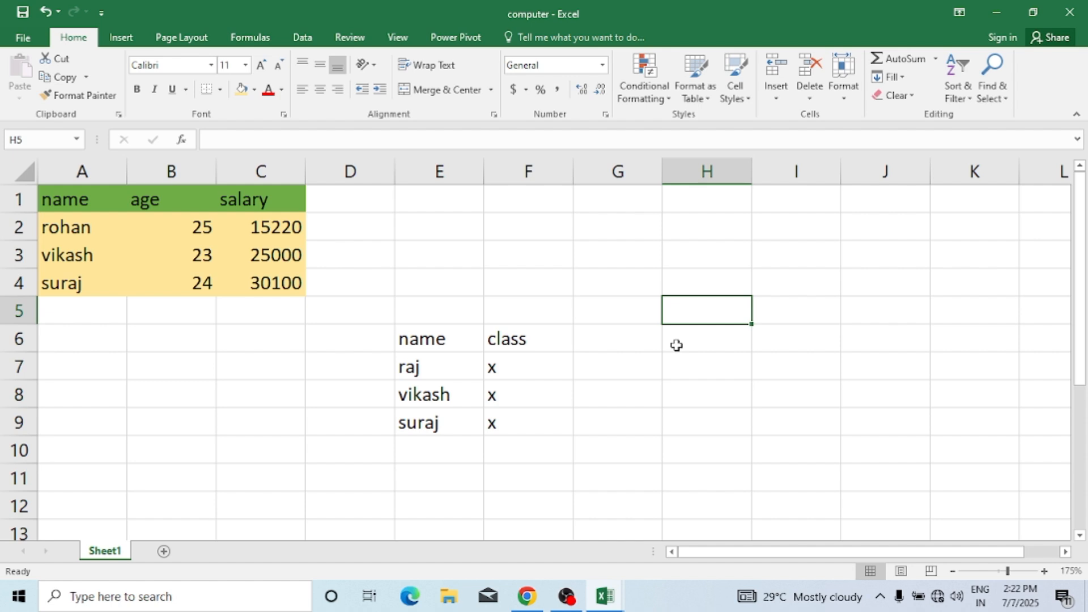
{"action": "key", "text": "alt+Tab"}
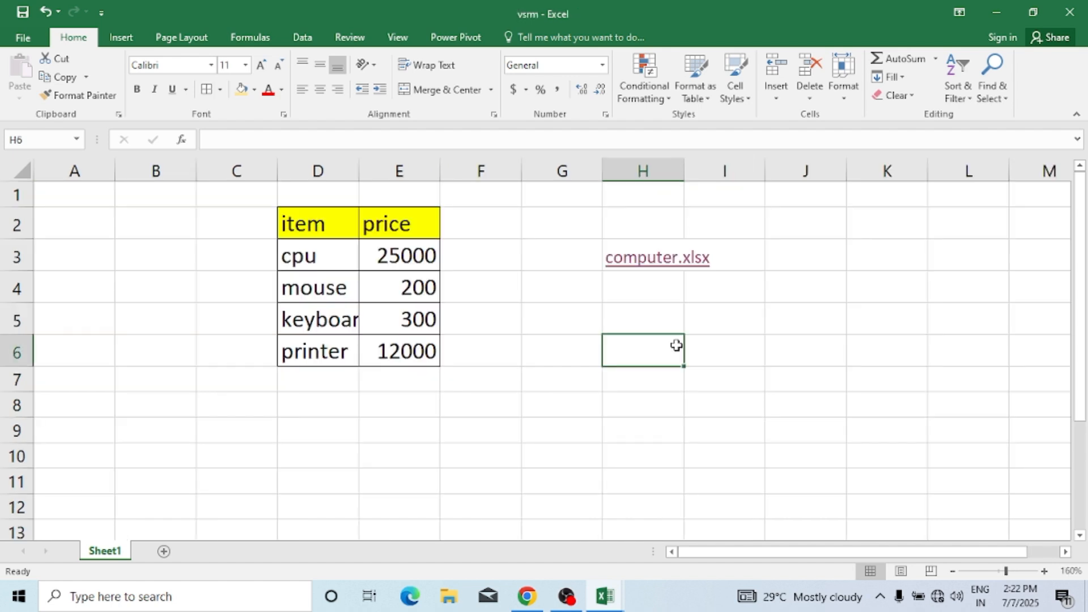
Follow the computer.xlsx hyperlink in H3 twice more to test it, returning to the vsrm workbook each time
{"action": "left_click", "coordinate": [669, 261]}
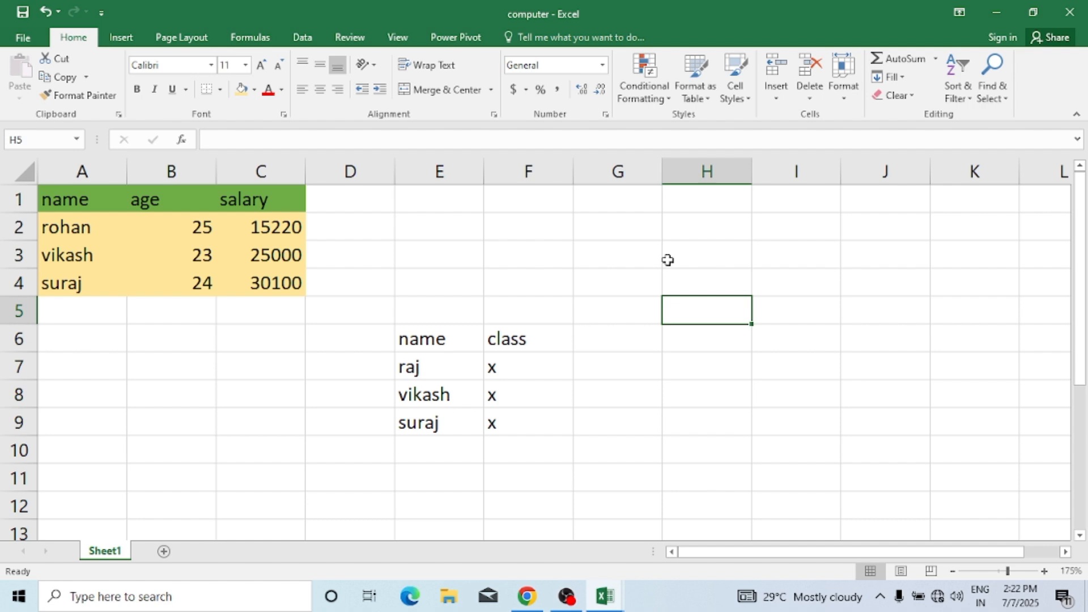
{"action": "key", "text": "alt+Tab"}
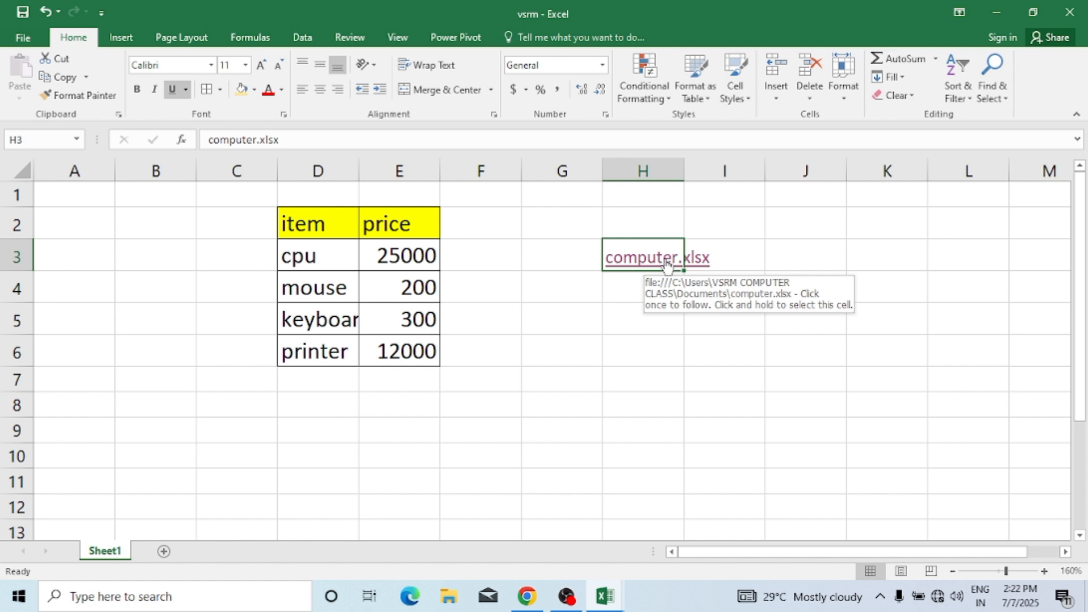
{"action": "left_click", "coordinate": [657, 258]}
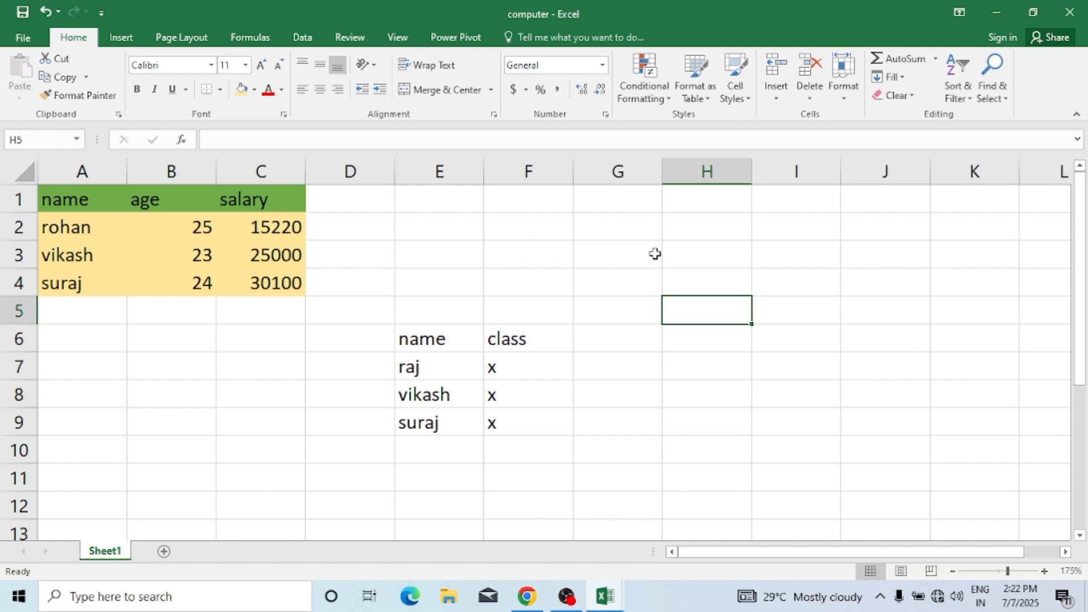
{"action": "key", "text": "alt+Tab"}
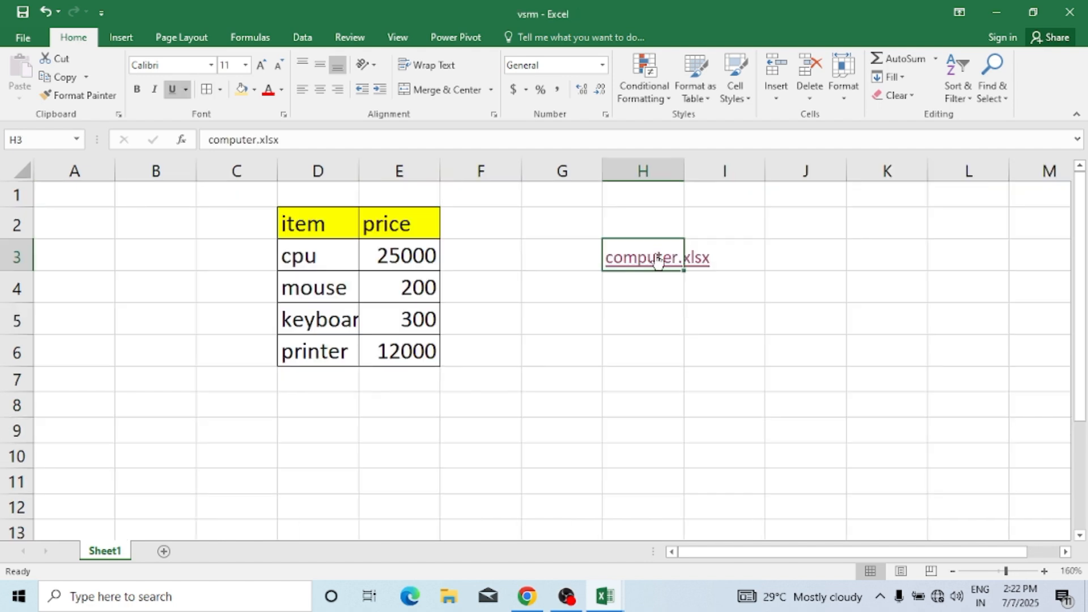
Remove the hyperlink from cell H3 in the vsrm workbook and delete the cell's computer.xlsx text
{"action": "left_click", "coordinate": [666, 288]}
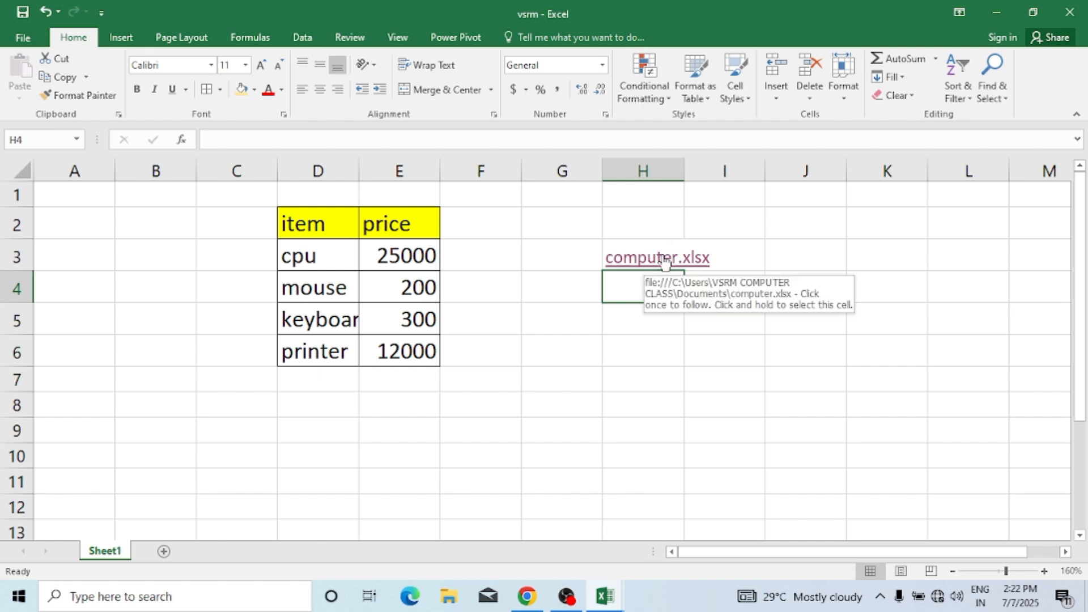
{"action": "left_click", "coordinate": [680, 316]}
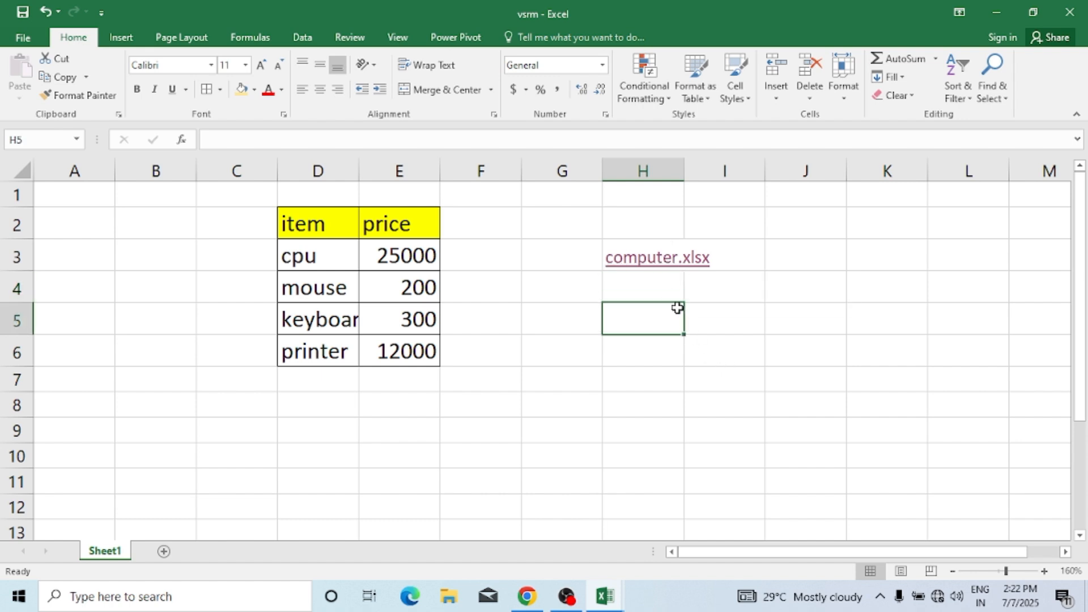
{"action": "left_click", "coordinate": [669, 290]}
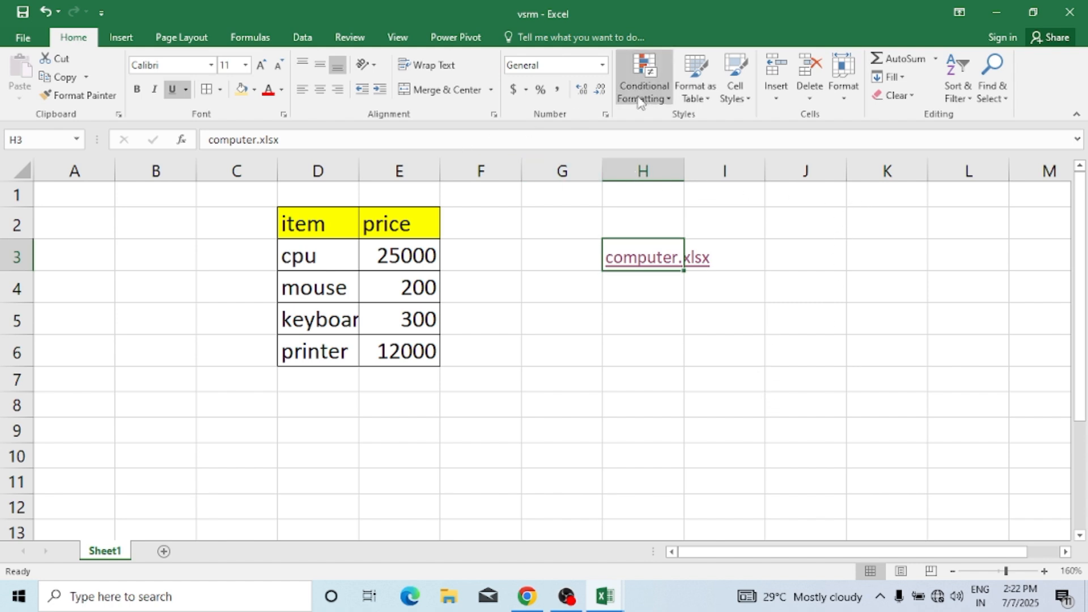
{"action": "left_click", "coordinate": [123, 40]}
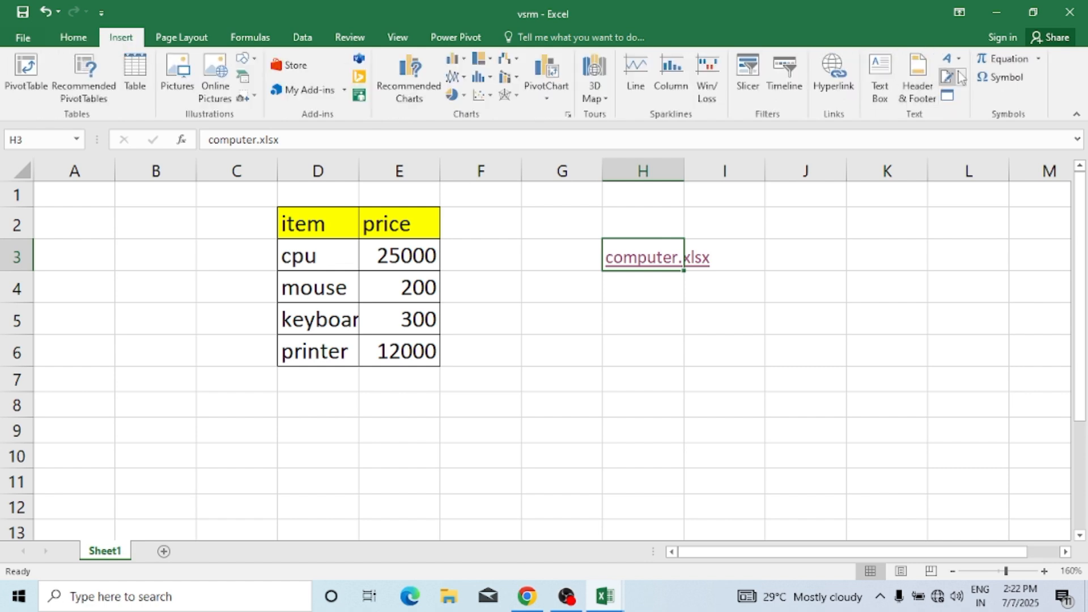
{"action": "left_click", "coordinate": [837, 81]}
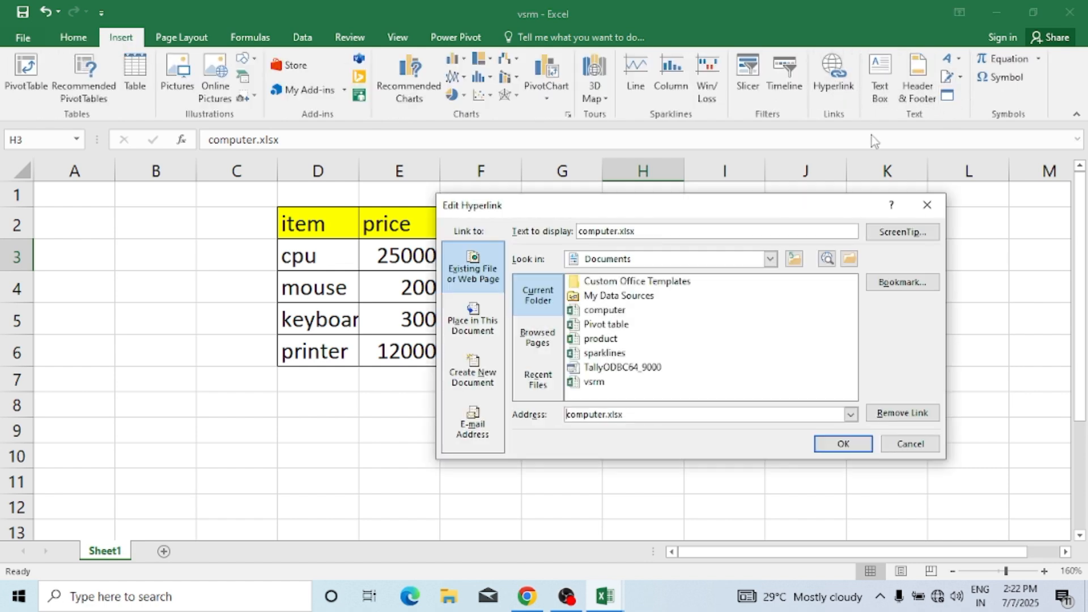
{"action": "left_click", "coordinate": [898, 414]}
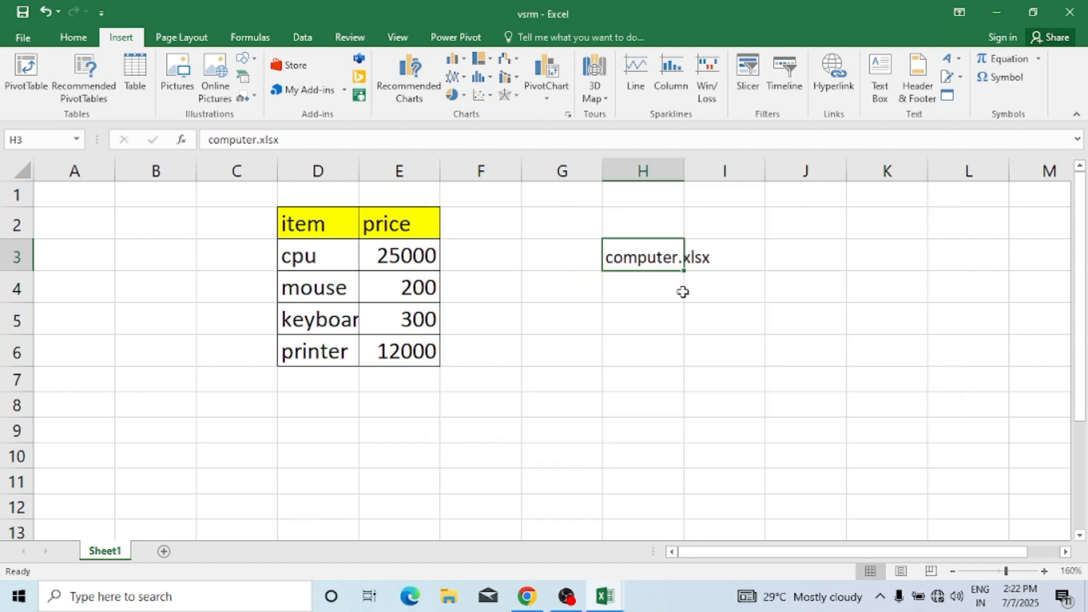
{"action": "key", "text": "Delete"}
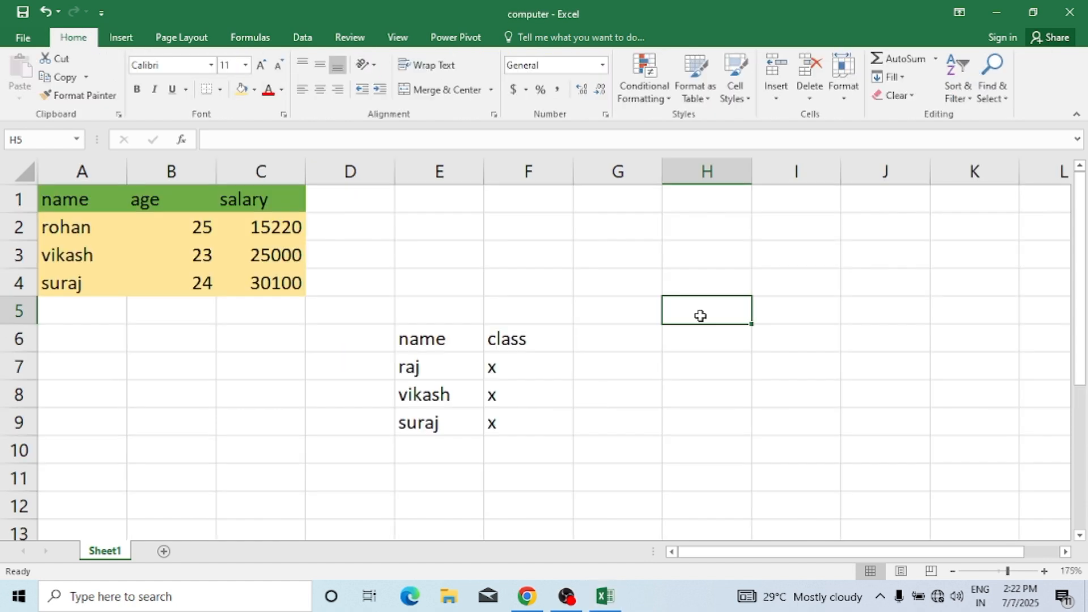
Close the computer workbook, reopening it once from the recent files to check its sheet before closing it again
{"action": "key", "text": "ctrl+w"}
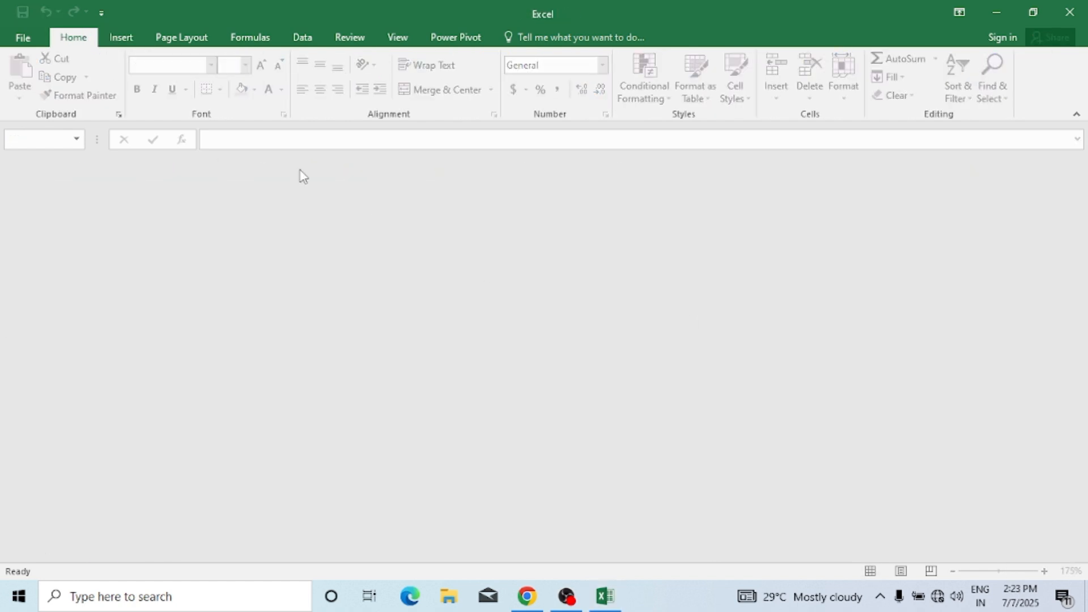
{"action": "left_click", "coordinate": [23, 38]}
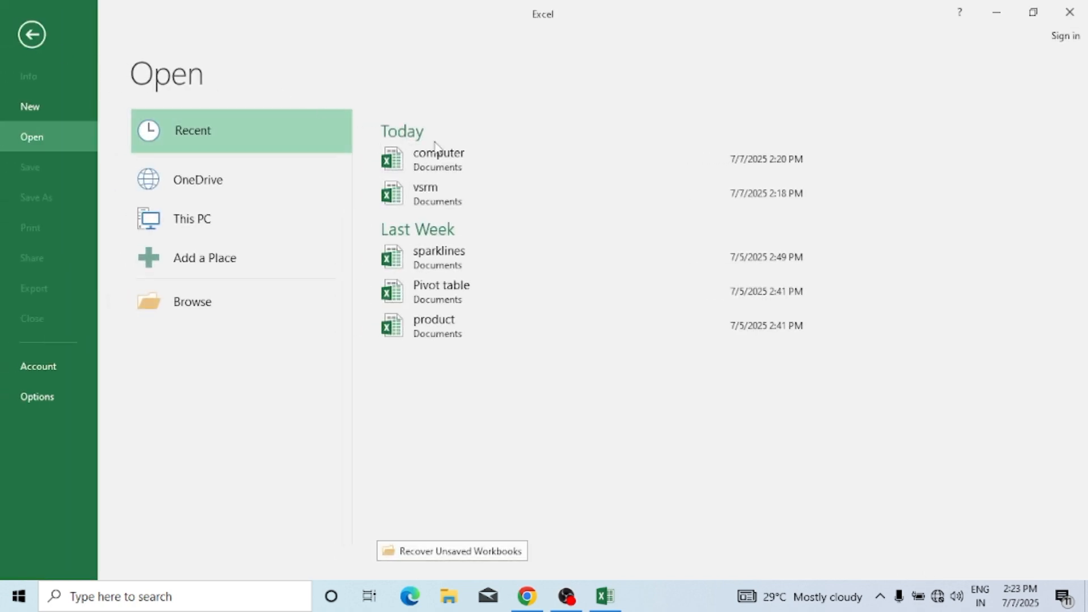
{"action": "left_click", "coordinate": [469, 164]}
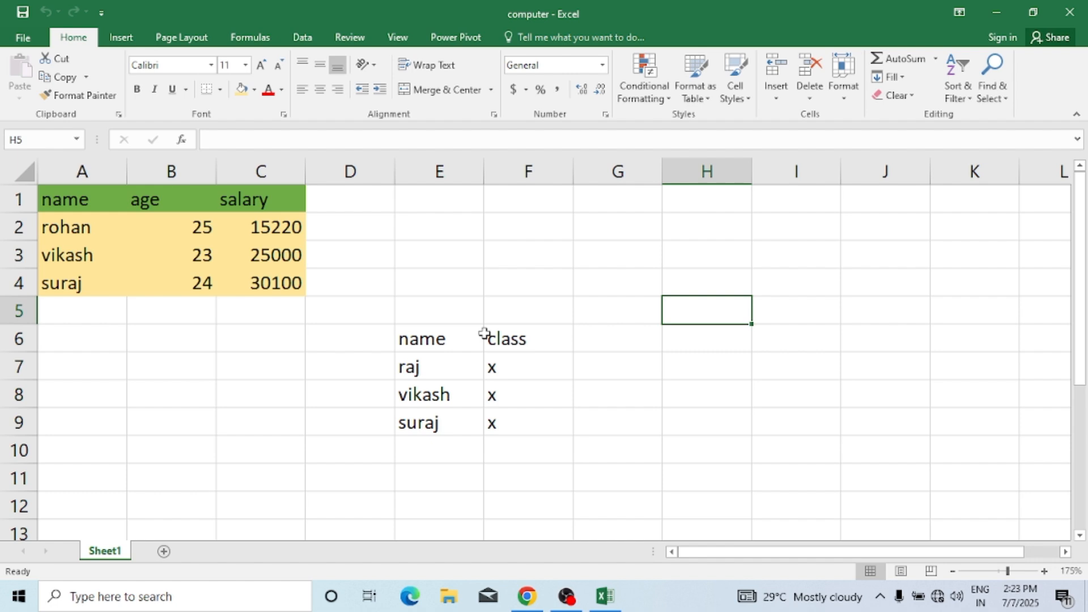
{"action": "key", "text": "ctrl+w"}
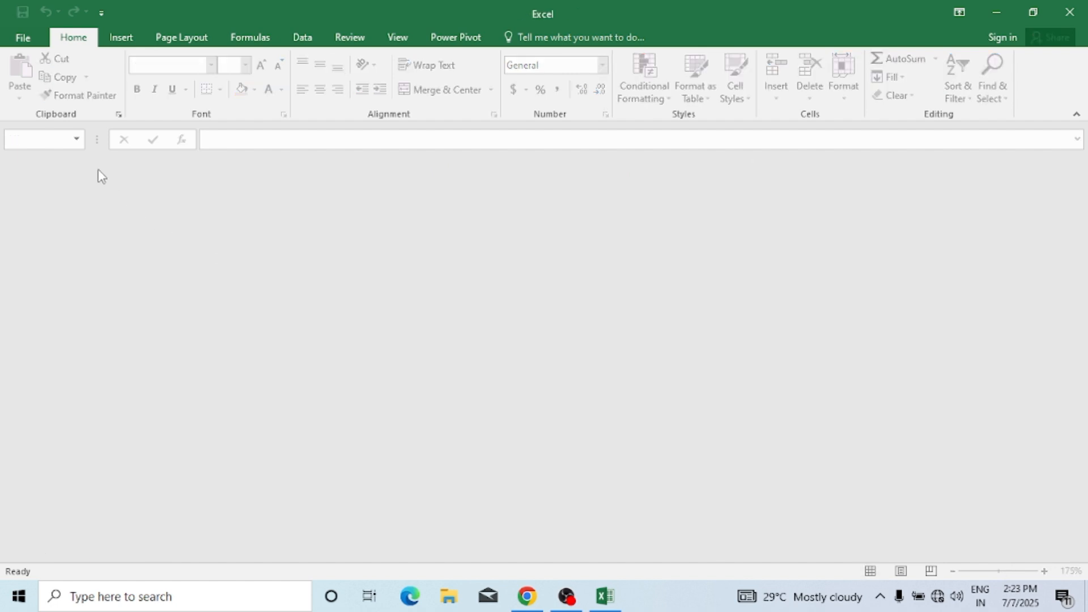
Open the recent vsrm workbook and bring up the Insert Hyperlink dialog for cell H5
{"action": "left_click", "coordinate": [22, 38]}
{"action": "left_click", "coordinate": [474, 205]}
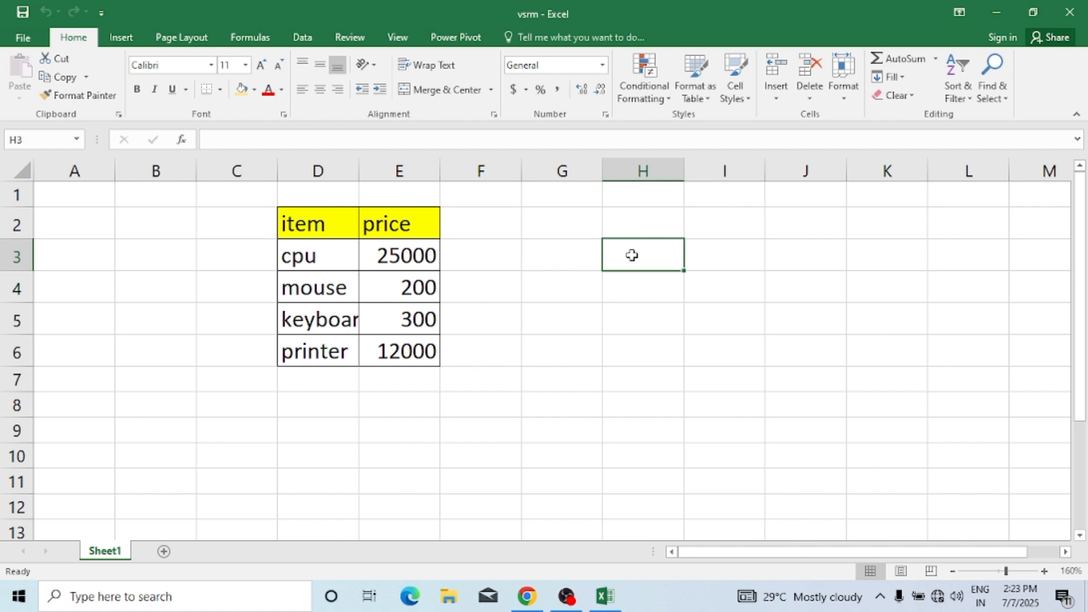
{"action": "left_click", "coordinate": [630, 306]}
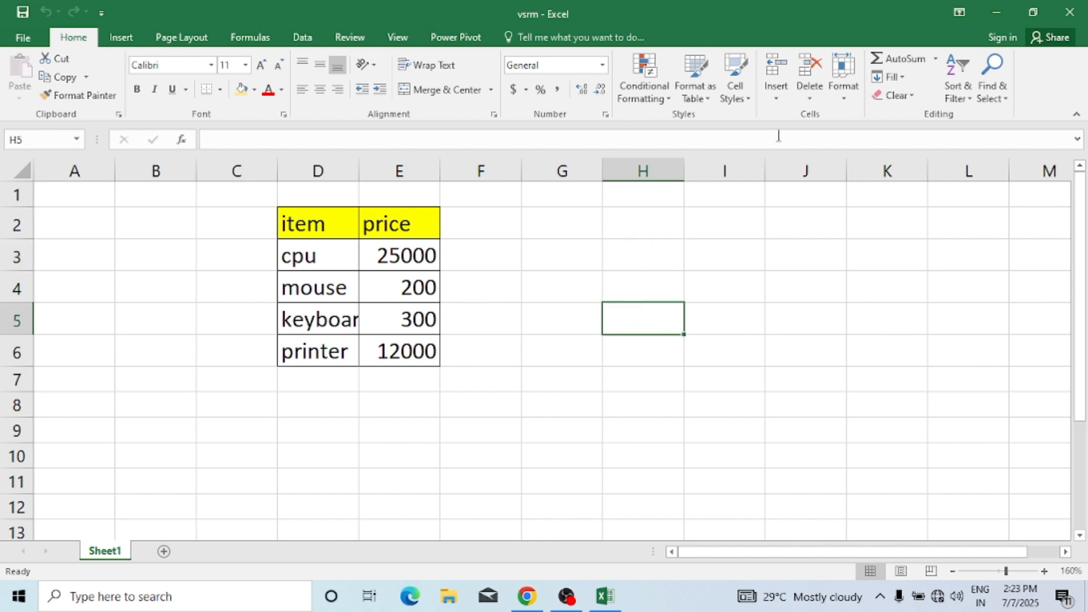
{"action": "left_click", "coordinate": [121, 37]}
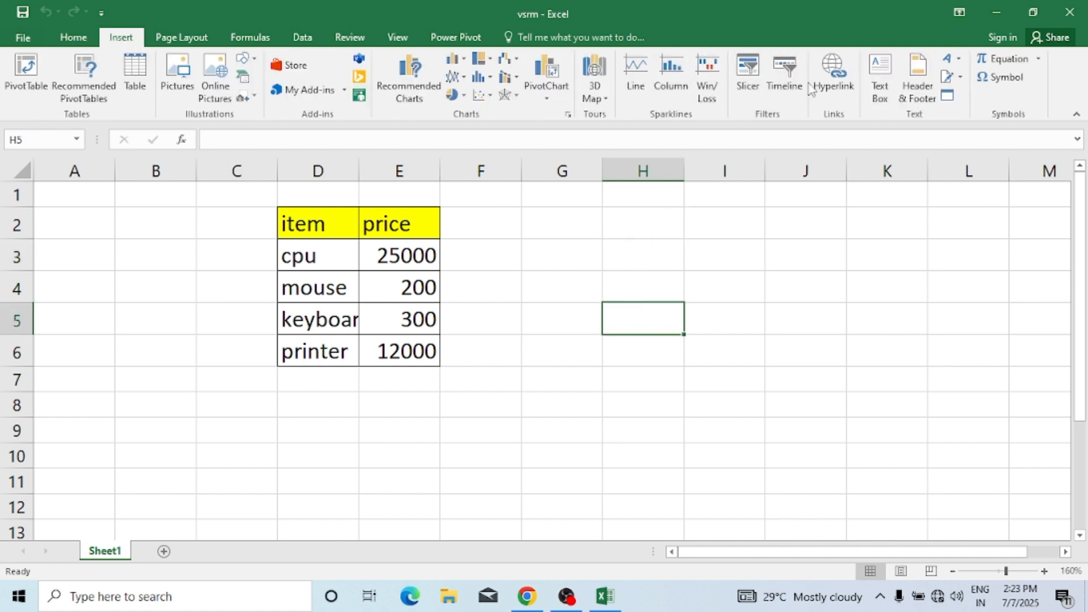
{"action": "left_click", "coordinate": [835, 80]}
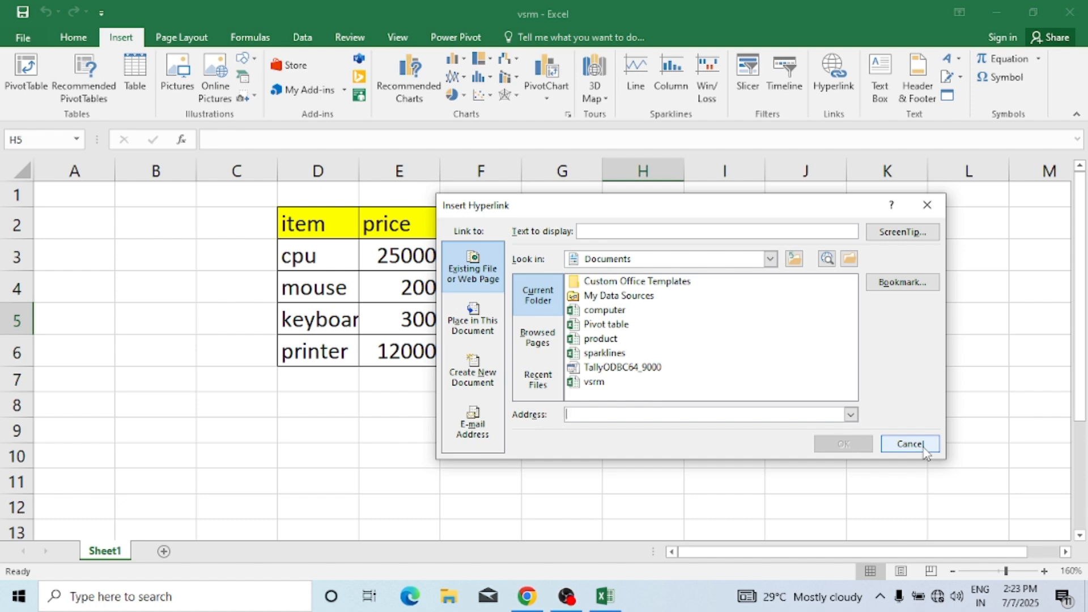
Find and launch Word 2016 and create a blank document
{"action": "key", "text": "super"}
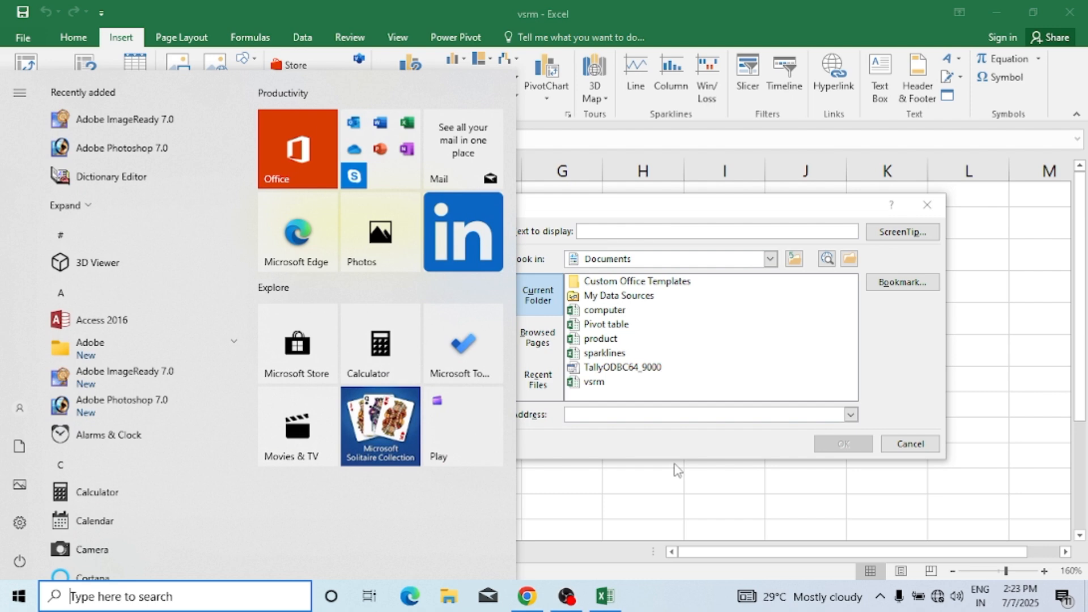
{"action": "scroll", "coordinate": [196, 300], "scroll_direction": "down", "scroll_amount": 5}
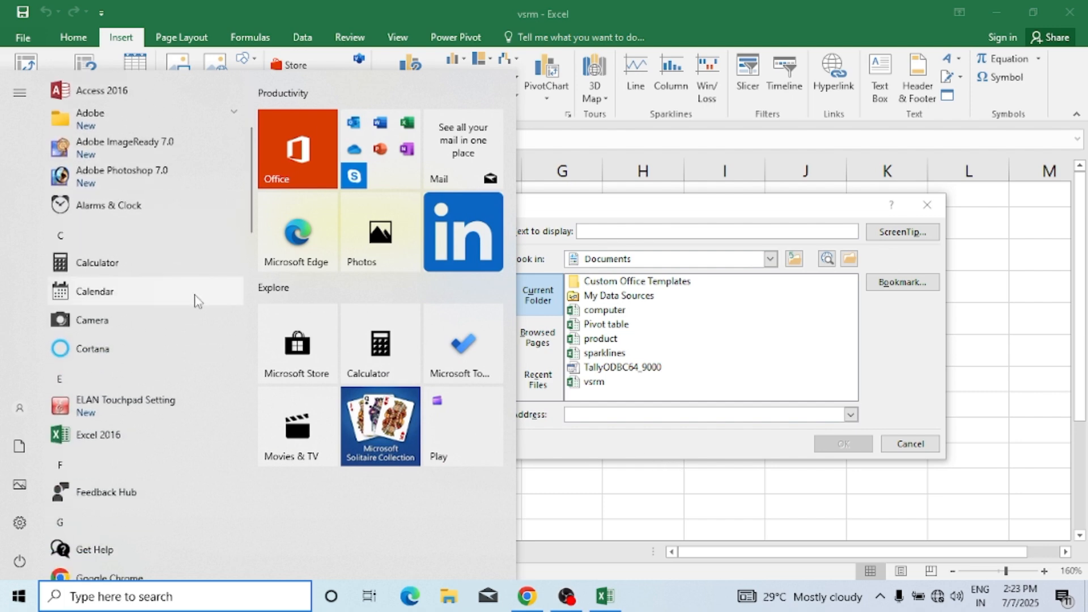
{"action": "scroll", "coordinate": [196, 301], "scroll_direction": "down", "scroll_amount": 6}
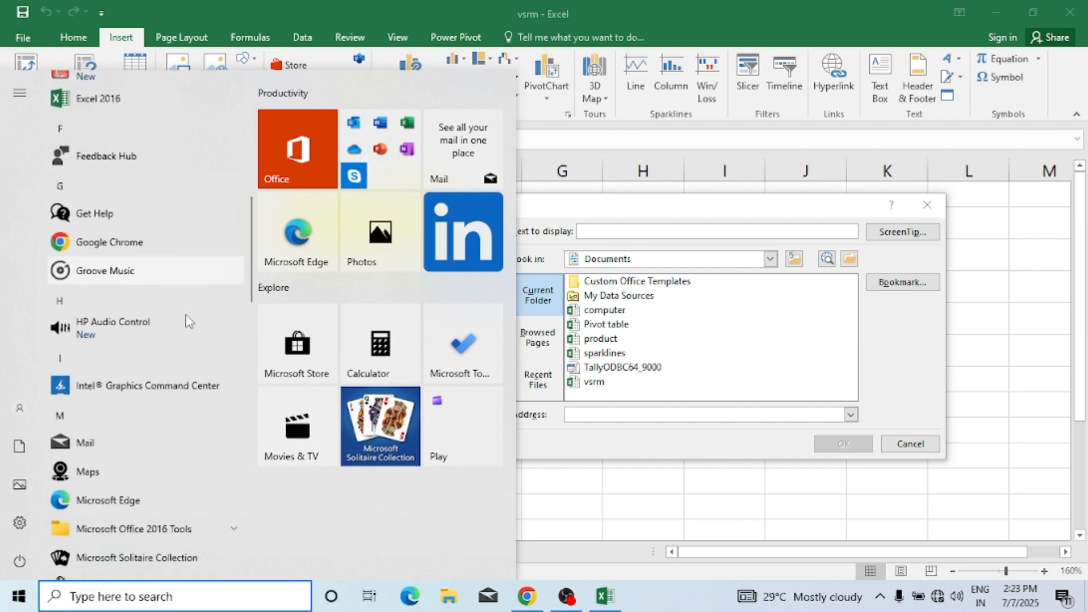
{"action": "scroll", "coordinate": [189, 321], "scroll_direction": "down", "scroll_amount": 8}
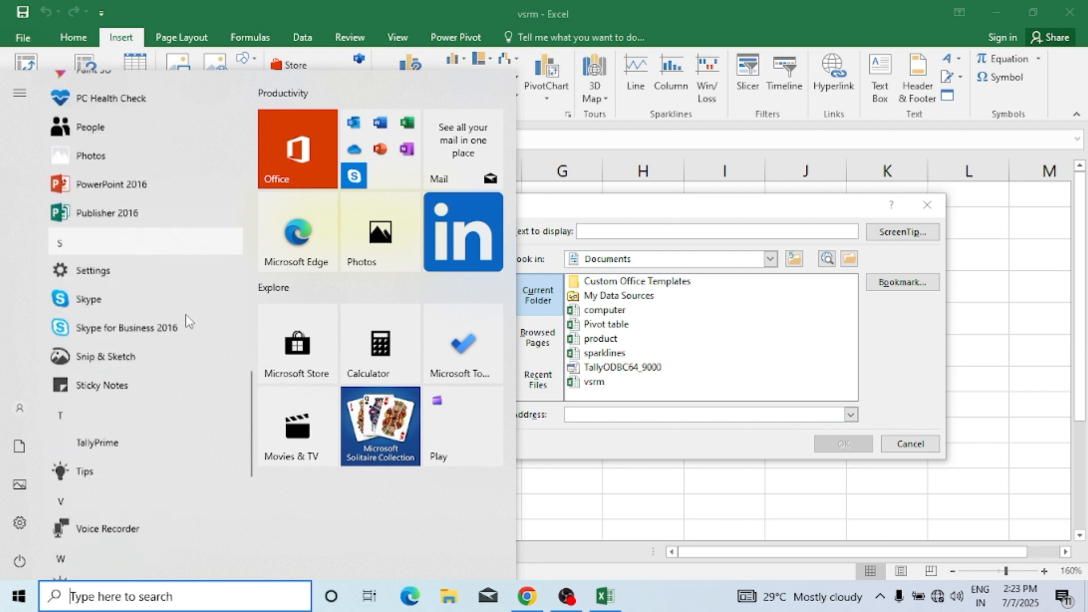
{"action": "scroll", "coordinate": [189, 321], "scroll_direction": "up", "scroll_amount": 5}
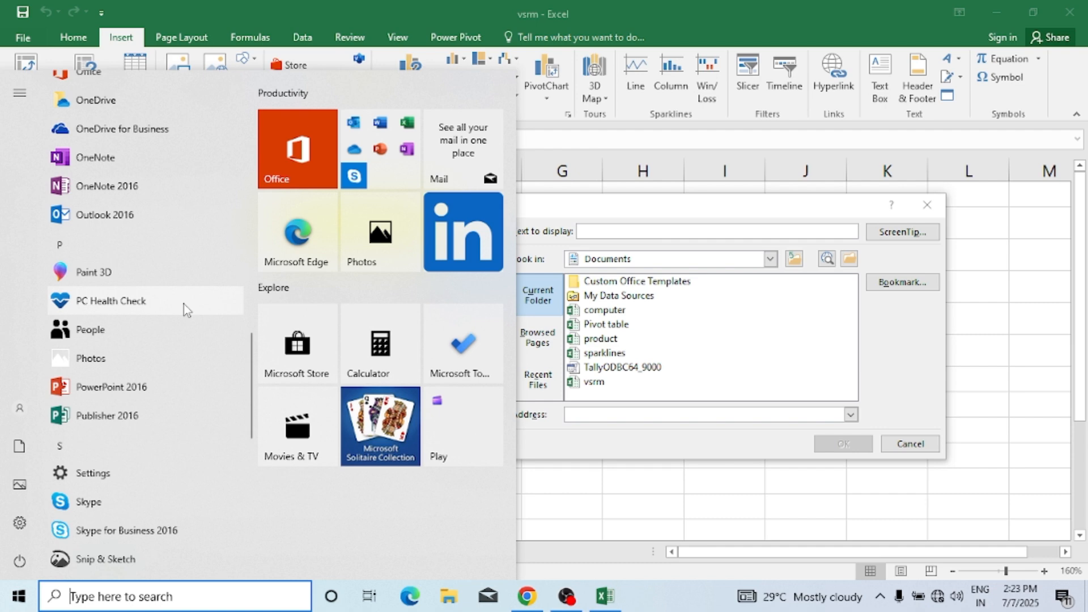
{"action": "type", "text": "word"}
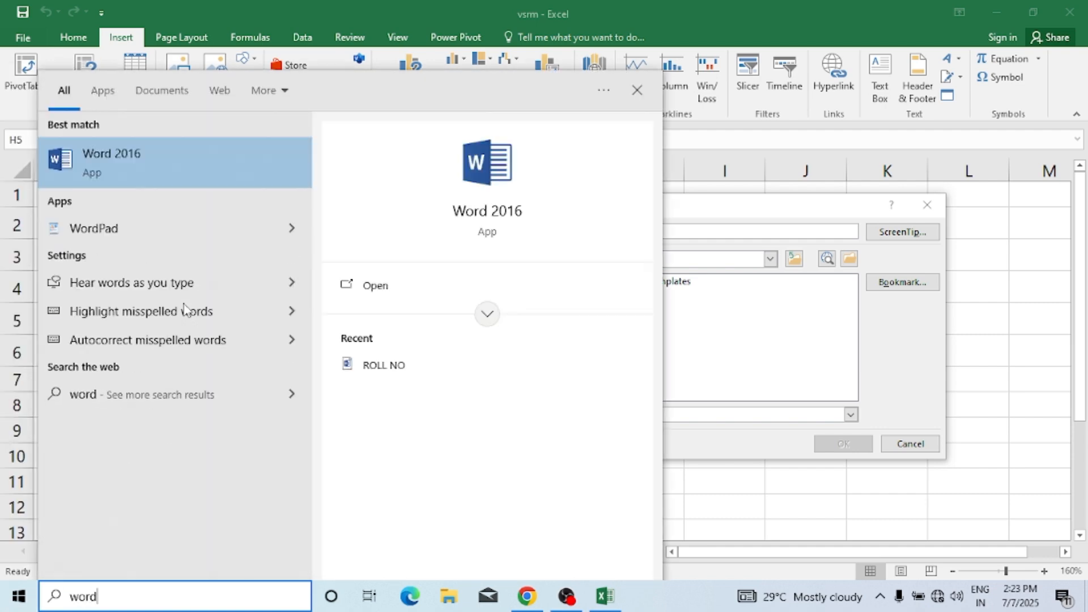
{"action": "key", "text": "Return"}
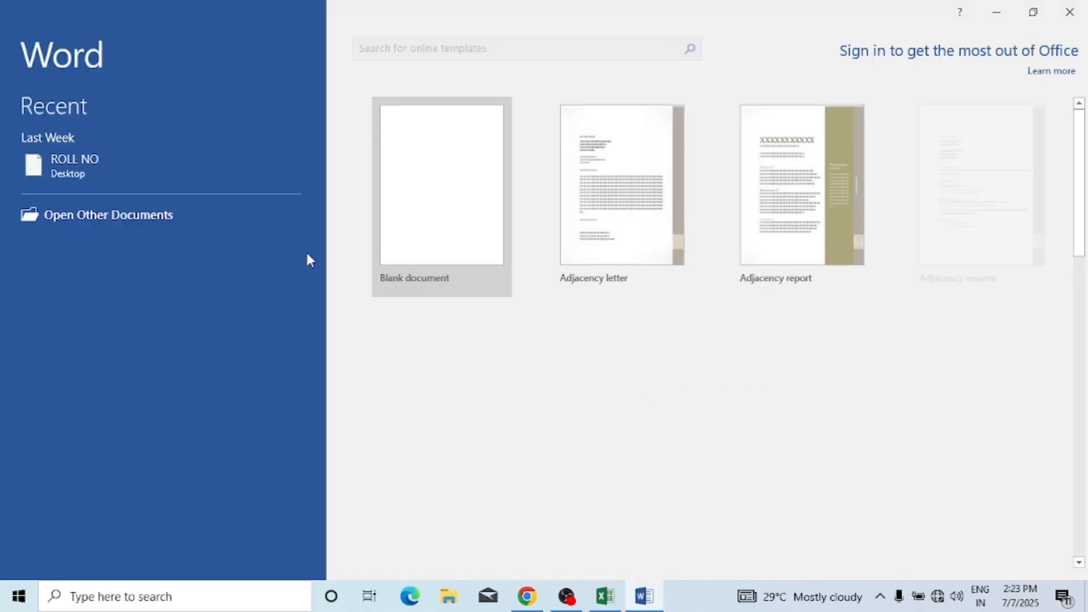
{"action": "left_click", "coordinate": [420, 219]}
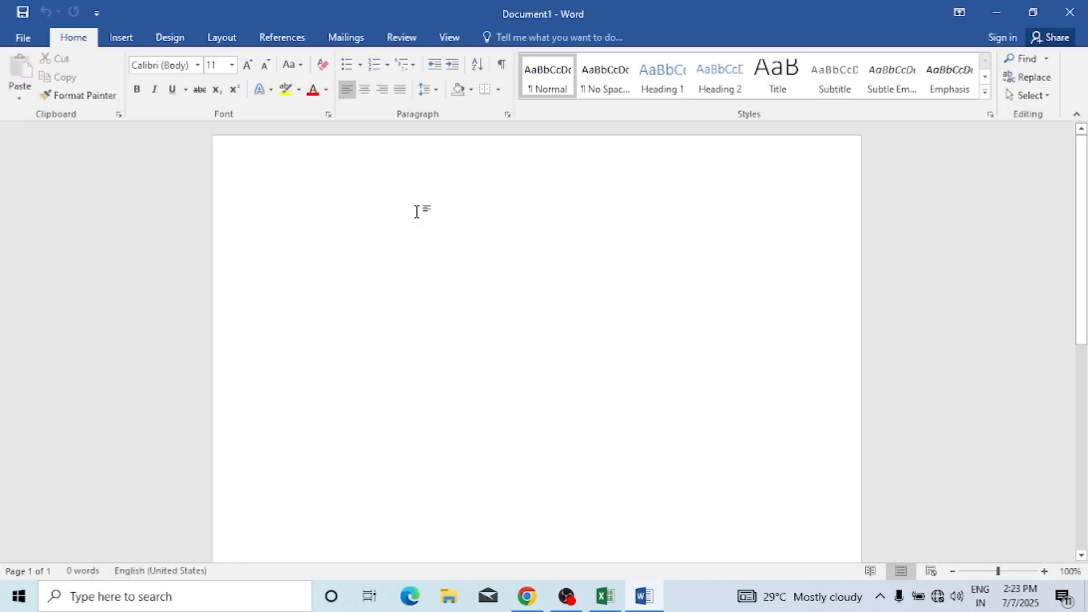
Enter the line Computer and generate sample paragraphs below it with =rand()
{"action": "type", "text": "comput"}
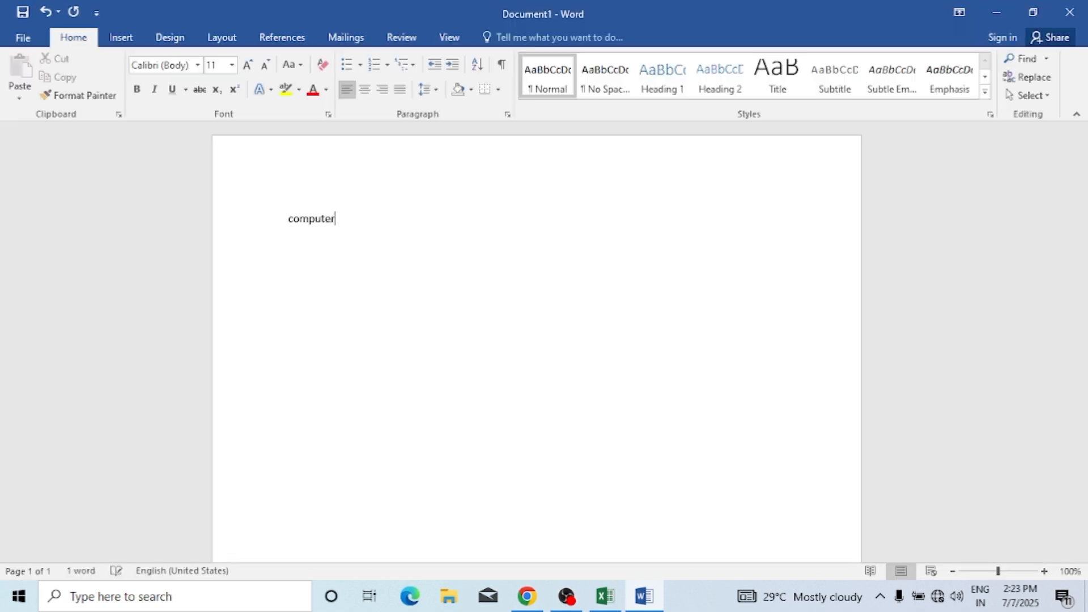
{"action": "type", "text": "er"}
{"action": "key", "text": "Return"}
{"action": "type", "text": "=rand"}
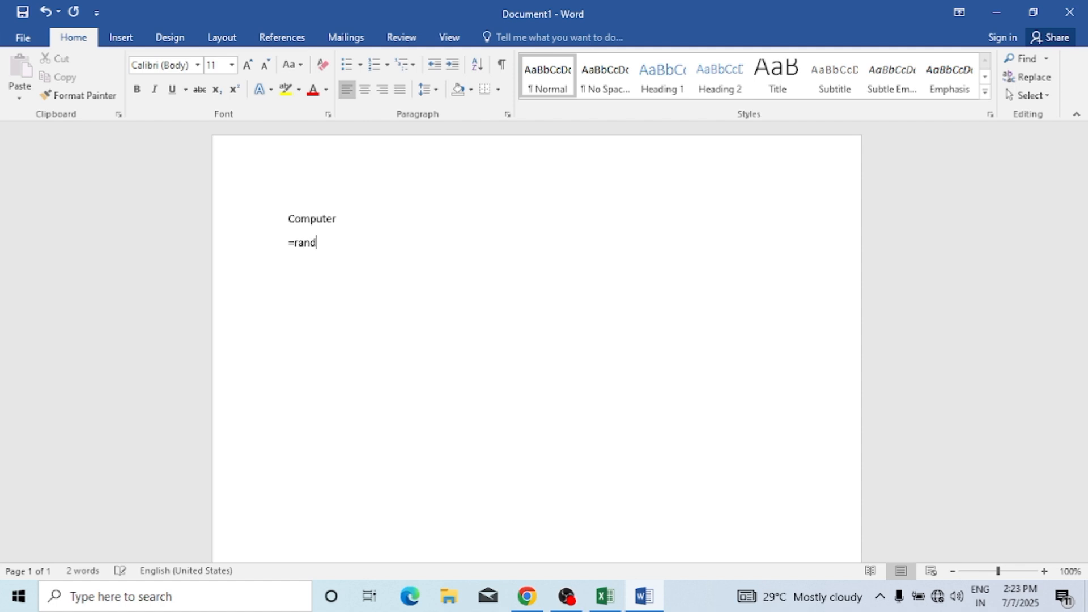
{"action": "type", "text": "()"}
{"action": "key", "text": "Return"}
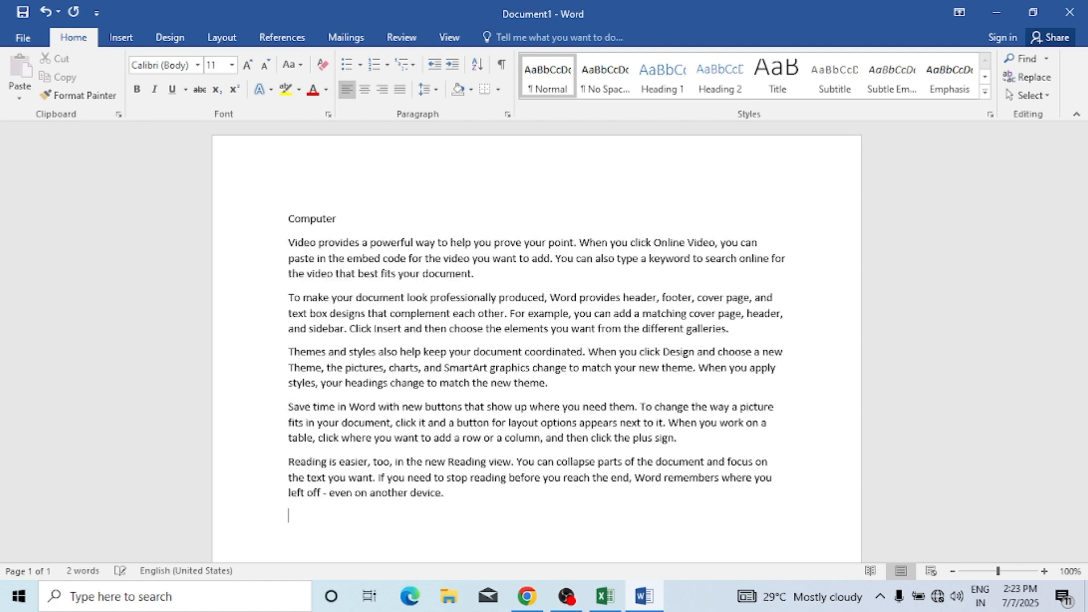
Save the Word document in the Documents folder under the file name institute
{"action": "key", "text": "ctrl+s"}
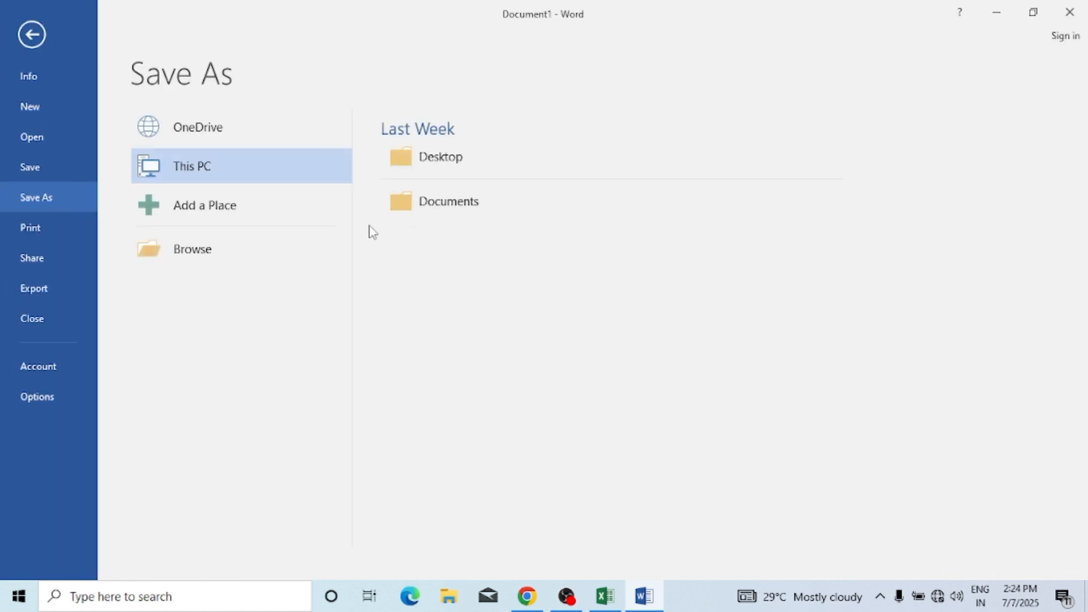
{"action": "left_click", "coordinate": [222, 258]}
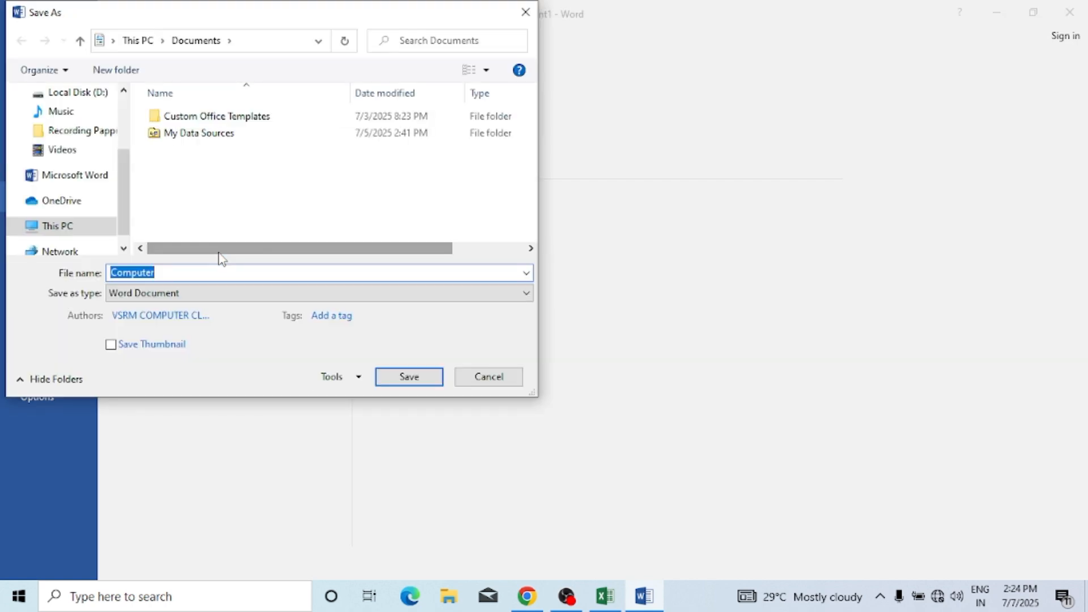
{"action": "type", "text": "institute"}
{"action": "key", "text": "Return"}
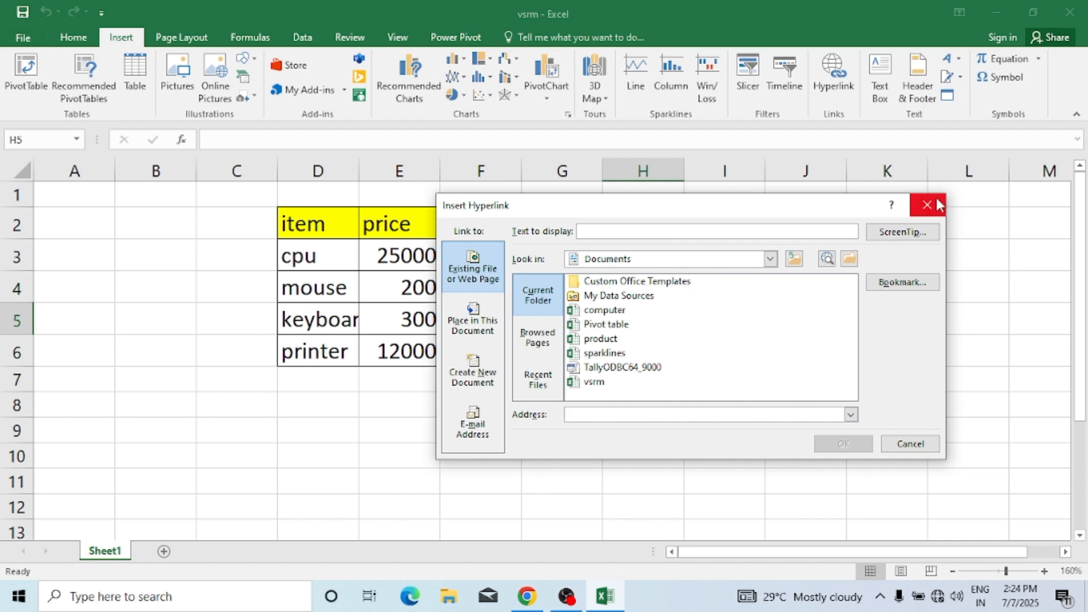
Back in the vsrm workbook in Excel, dismiss the Insert Hyperlink dialog and select cell H4
{"action": "left_click", "coordinate": [938, 204]}
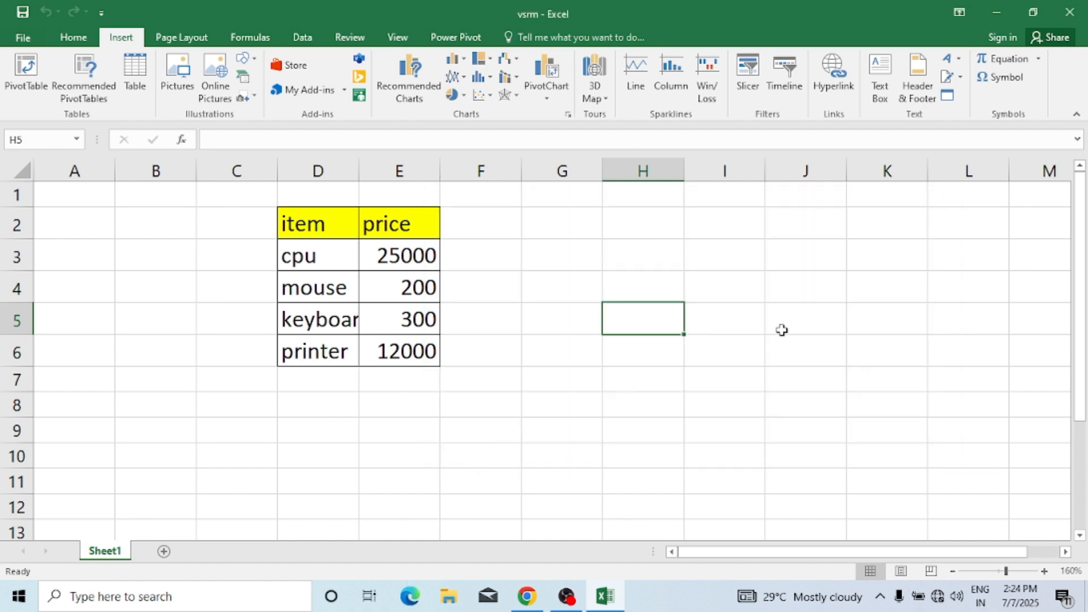
{"action": "left_click", "coordinate": [759, 339]}
{"action": "left_click", "coordinate": [670, 274]}
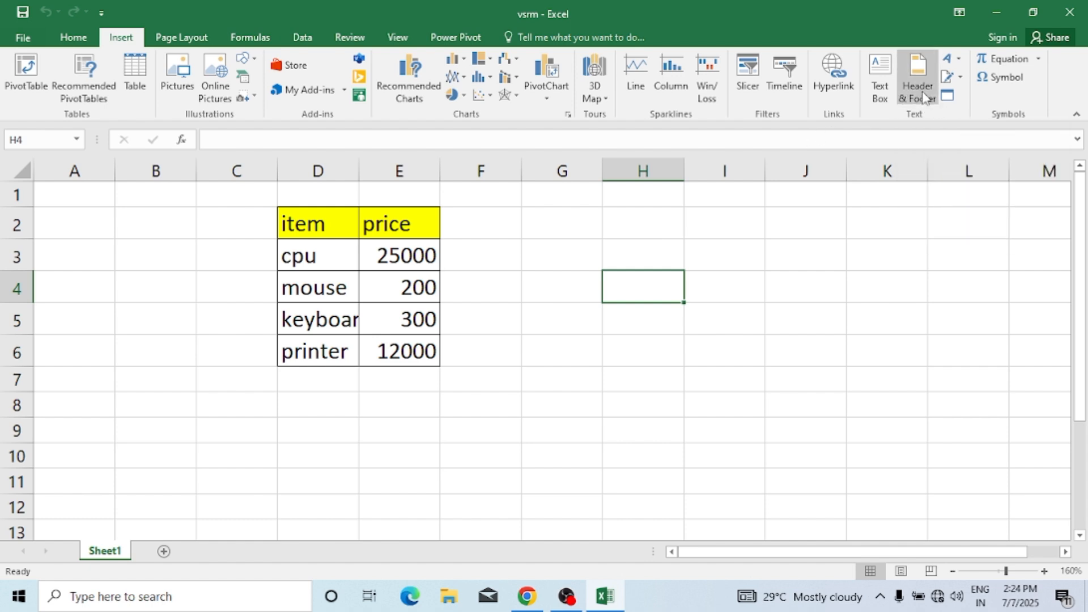
Insert a hyperlink in cell H4 to the existing Word document institute in the Documents folder
{"action": "left_click", "coordinate": [831, 83]}
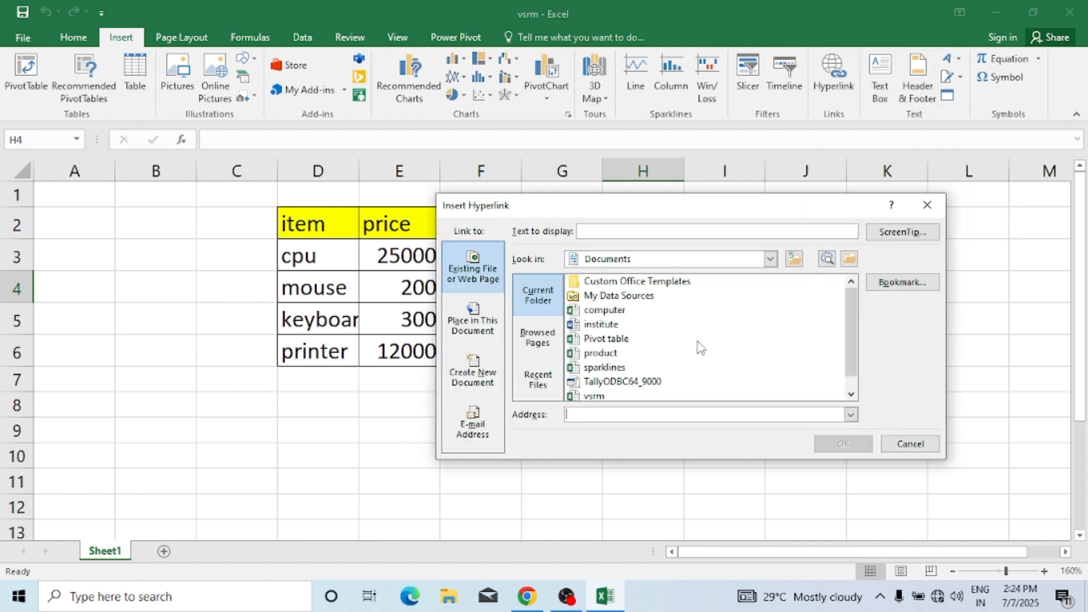
{"action": "left_click", "coordinate": [602, 327]}
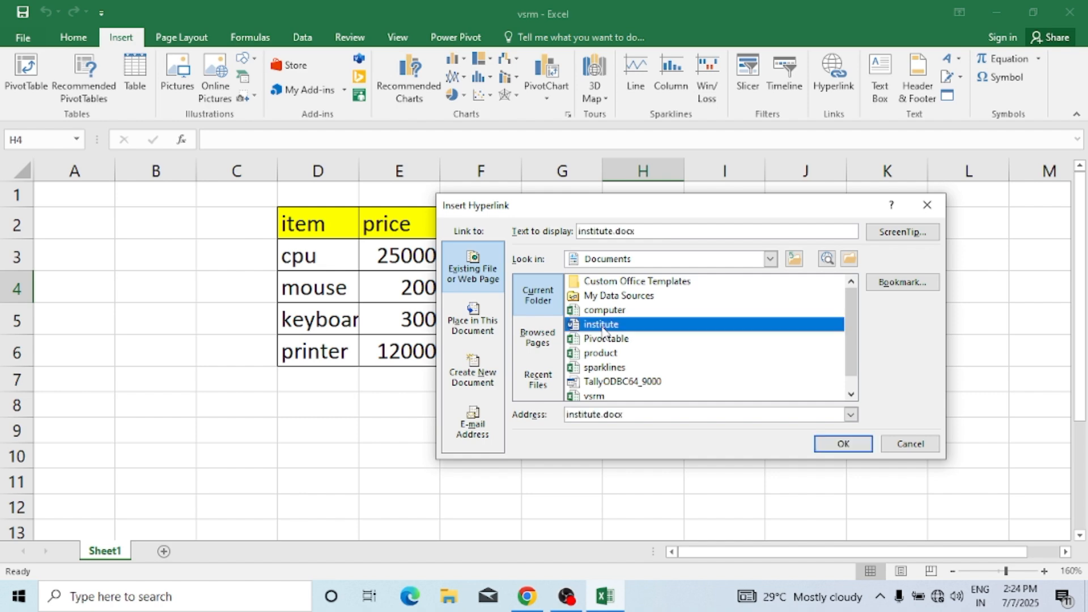
{"action": "left_click", "coordinate": [843, 444]}
{"action": "left_click", "coordinate": [664, 380]}
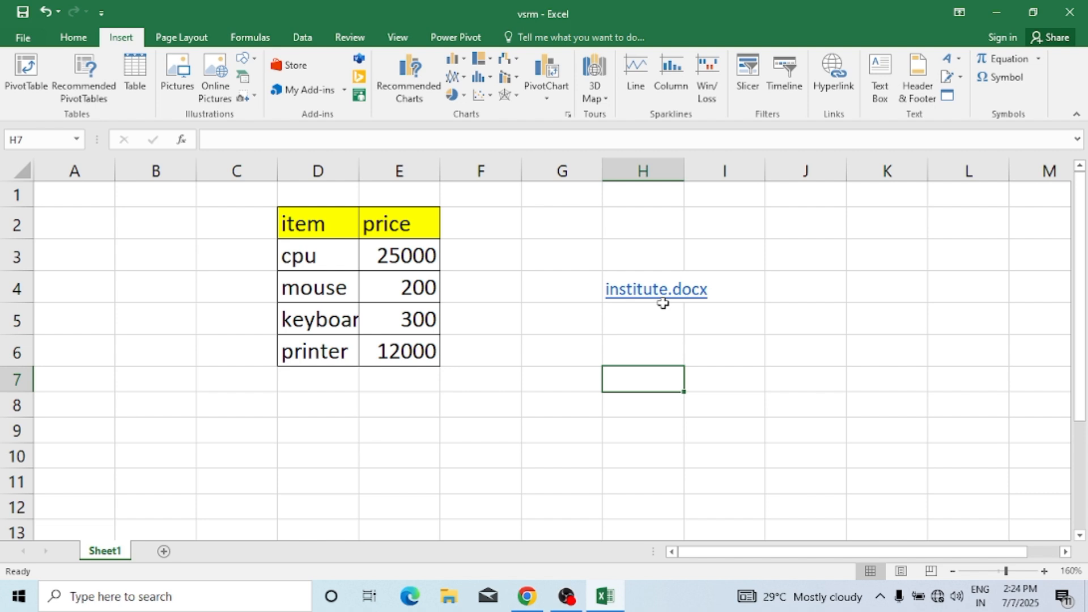
Enter the filler text ghrtytyet in cell H7 and tryetry in cell G8
{"action": "left_click", "coordinate": [663, 356]}
{"action": "left_click", "coordinate": [604, 381]}
{"action": "type", "text": "ghrtytyet"}
{"action": "left_click", "coordinate": [598, 410]}
{"action": "type", "text": "tryetry"}
{"action": "left_click", "coordinate": [553, 374]}
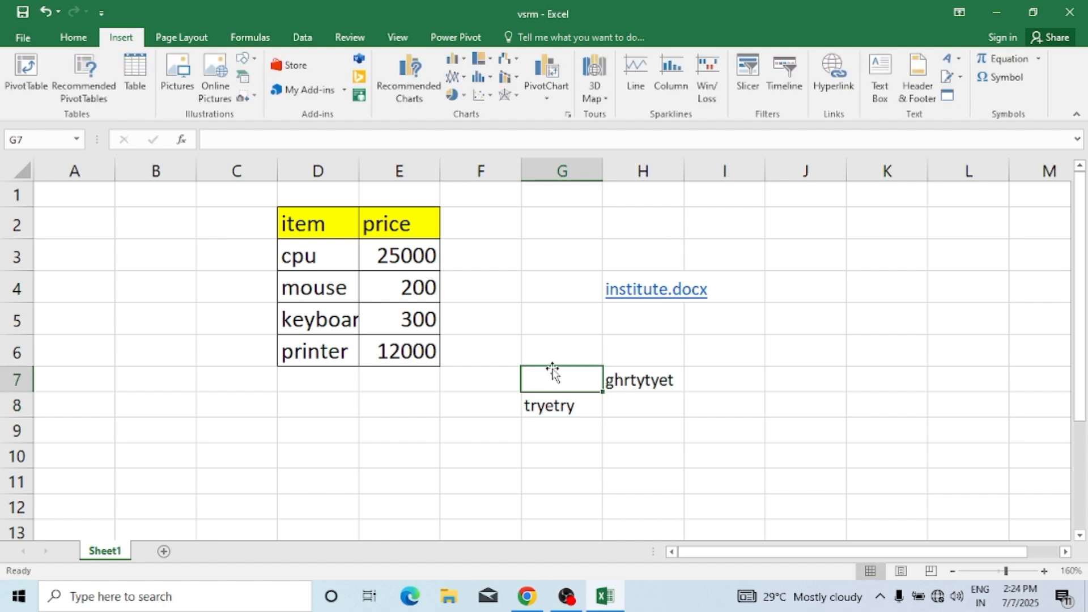
{"action": "left_click", "coordinate": [608, 413]}
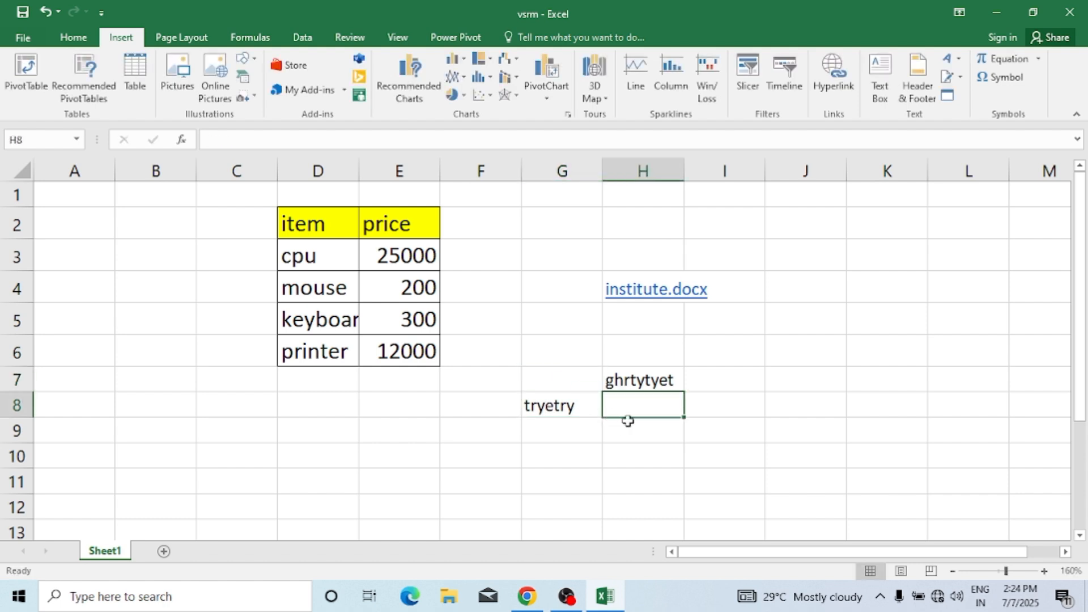
{"action": "left_click", "coordinate": [709, 399]}
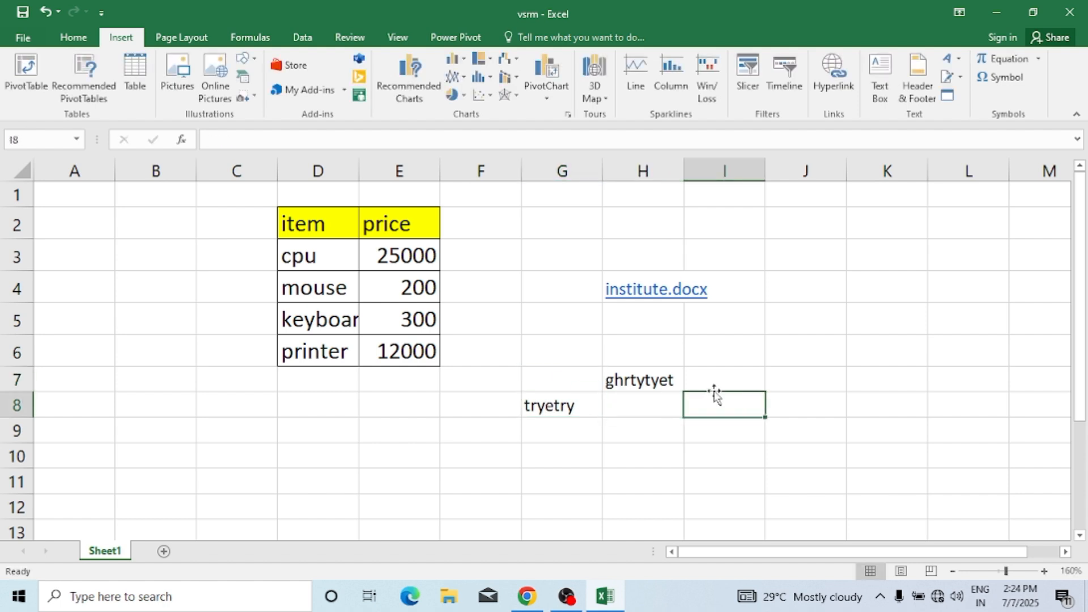
Follow the institute.docx link and highlight the Word text from "that best fits your document." to the end in yellow
{"action": "left_click", "coordinate": [652, 294]}
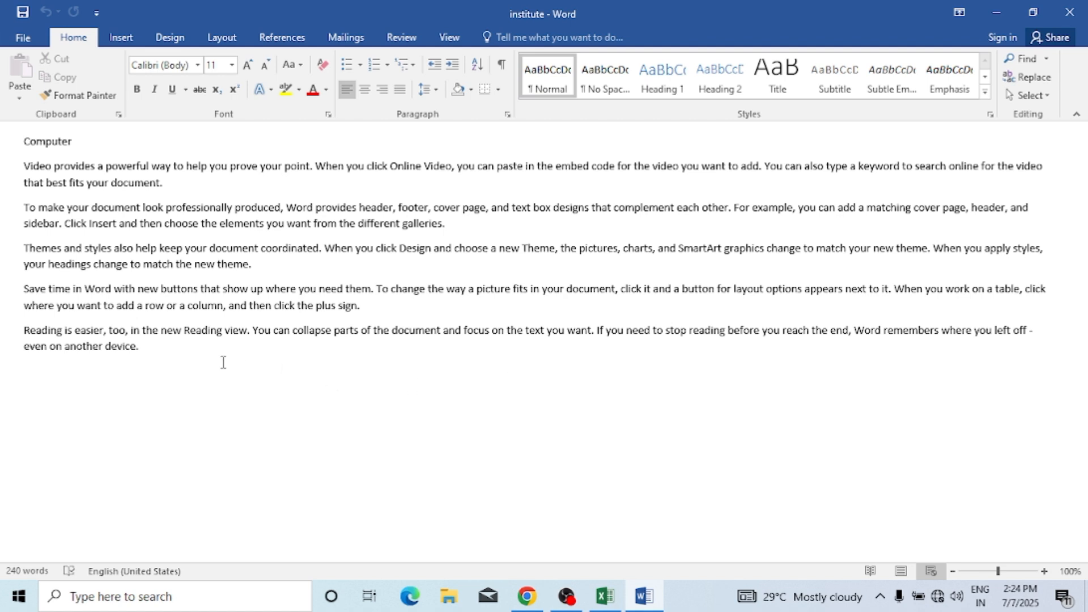
{"action": "left_click_drag", "start_coordinate": [223, 363], "coordinate": [24, 183]}
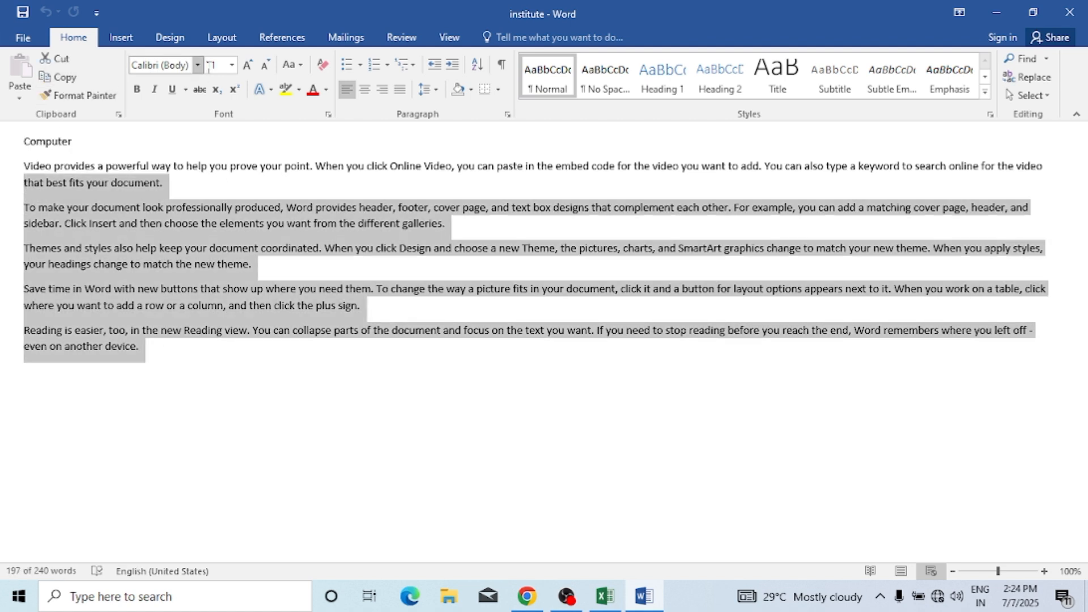
{"action": "left_click", "coordinate": [286, 89]}
{"action": "left_click", "coordinate": [324, 386]}
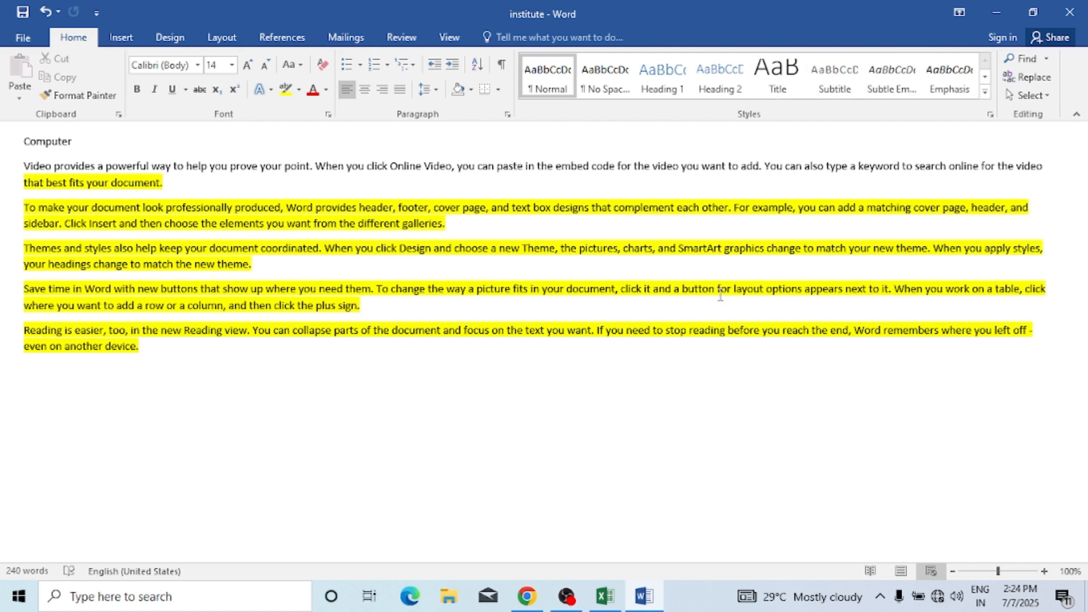
Back in the vsrm workbook in Excel, remove the hyperlink from cell H4 and delete the cell's text
{"action": "key", "text": "alt+Tab"}
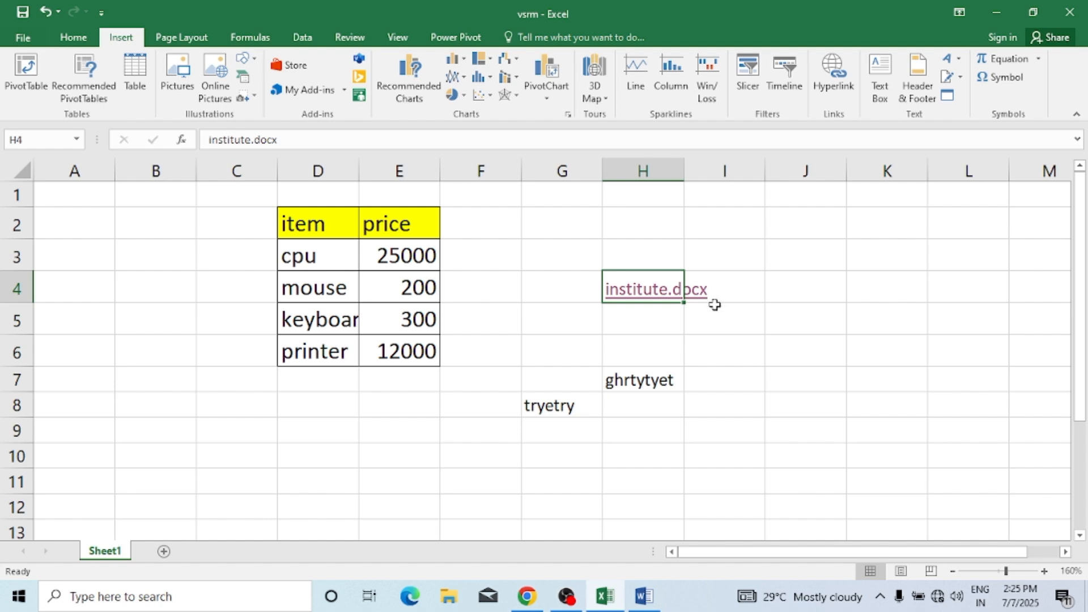
{"action": "key", "text": "alt+Tab"}
{"action": "key", "text": "alt+Tab"}
{"action": "left_click", "coordinate": [836, 82]}
{"action": "left_click", "coordinate": [893, 413]}
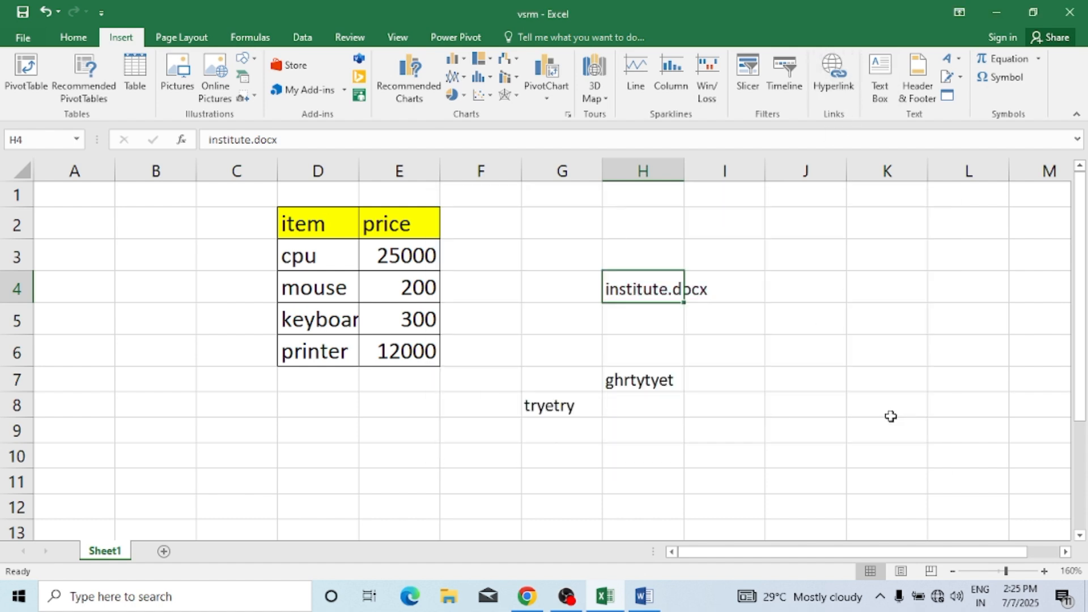
{"action": "key", "text": "Delete"}
{"action": "key", "text": "End"}
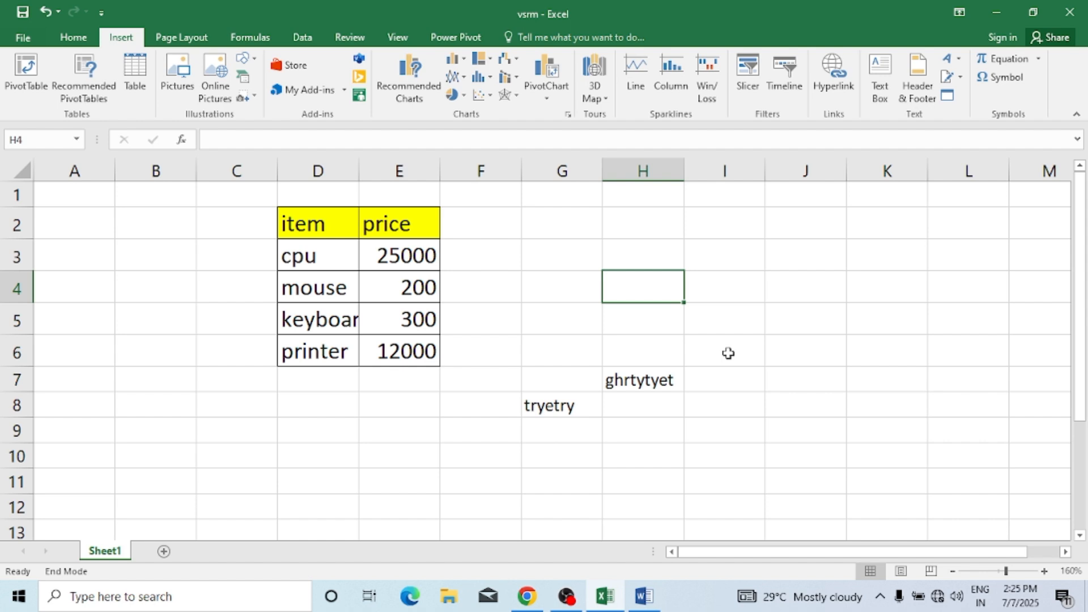
{"action": "left_click", "coordinate": [740, 331]}
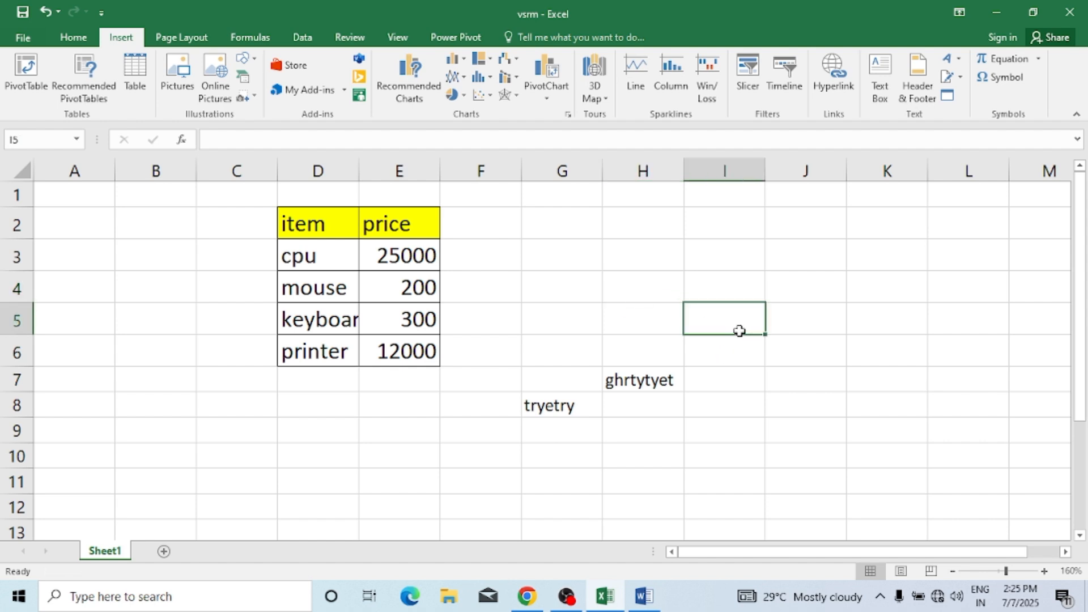
{"action": "left_click", "coordinate": [741, 290]}
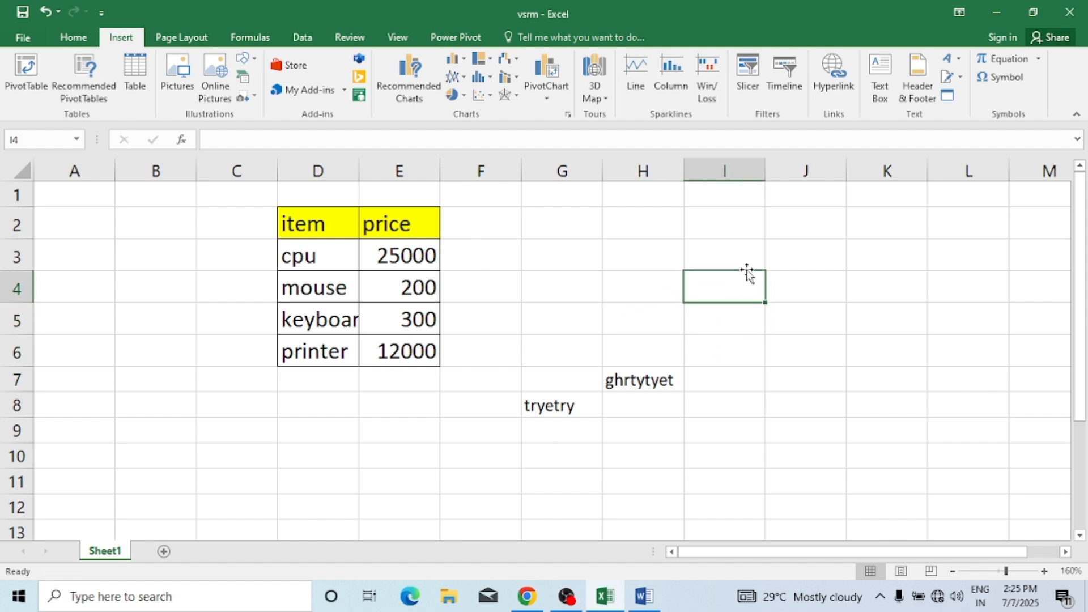
{"action": "left_click", "coordinate": [829, 84]}
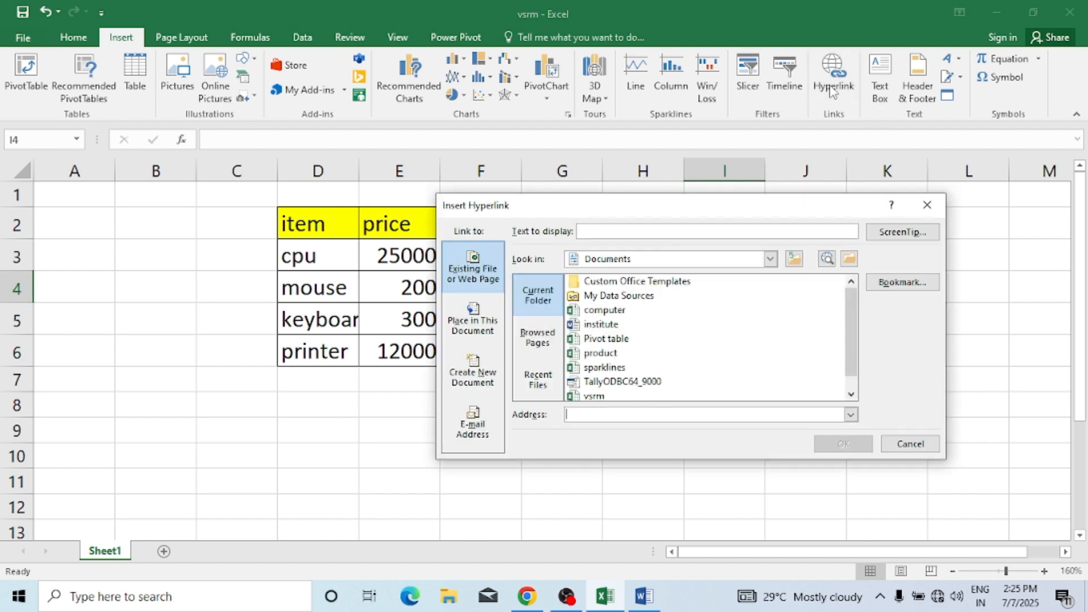
{"action": "left_click", "coordinate": [484, 313]}
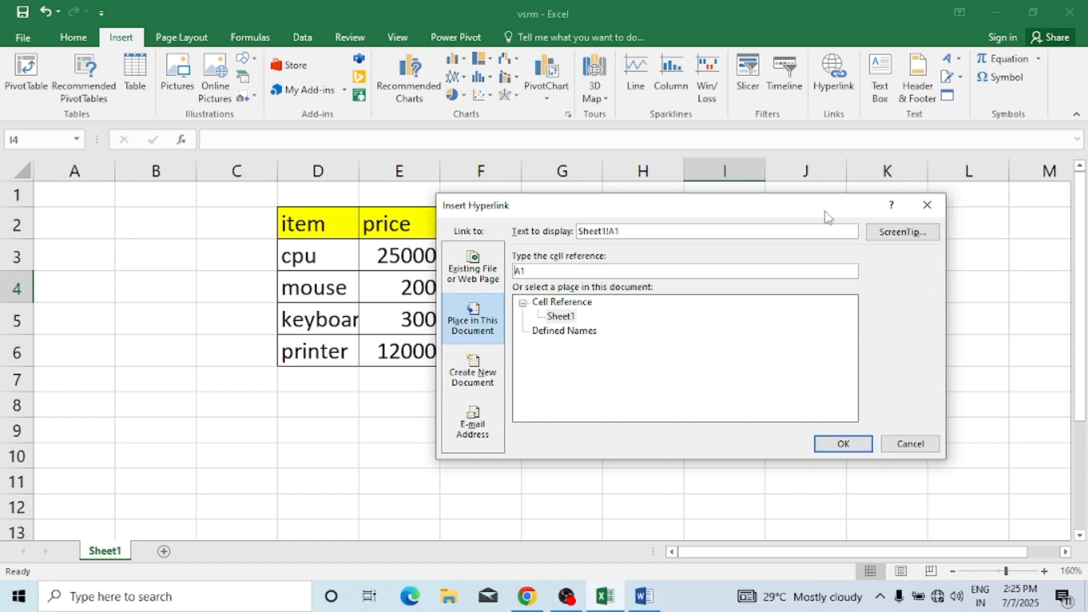
{"action": "left_click_drag", "start_coordinate": [826, 214], "coordinate": [892, 250]}
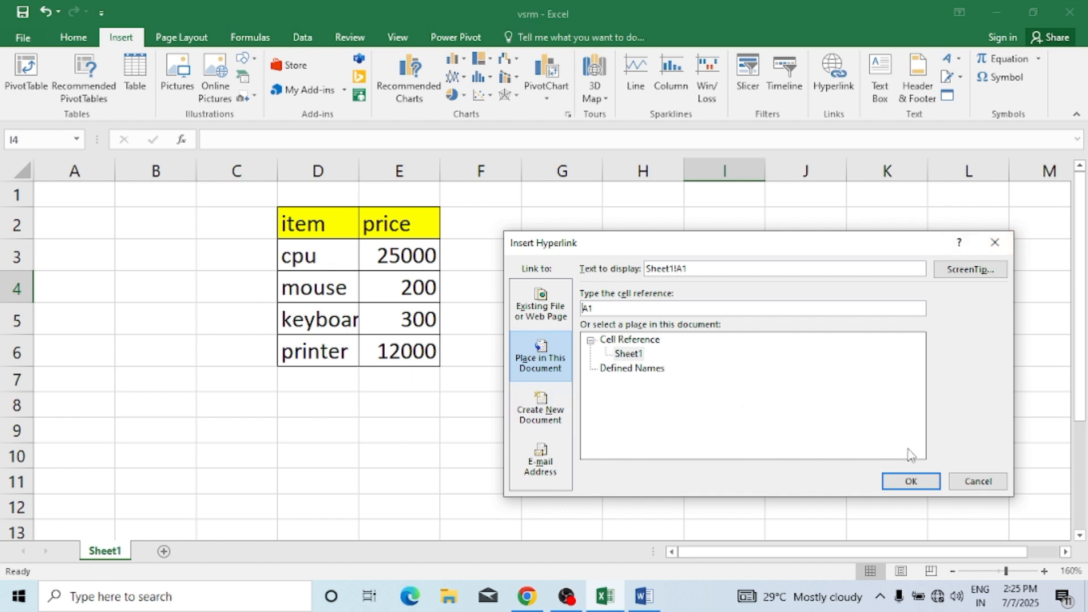
{"action": "left_click", "coordinate": [970, 482]}
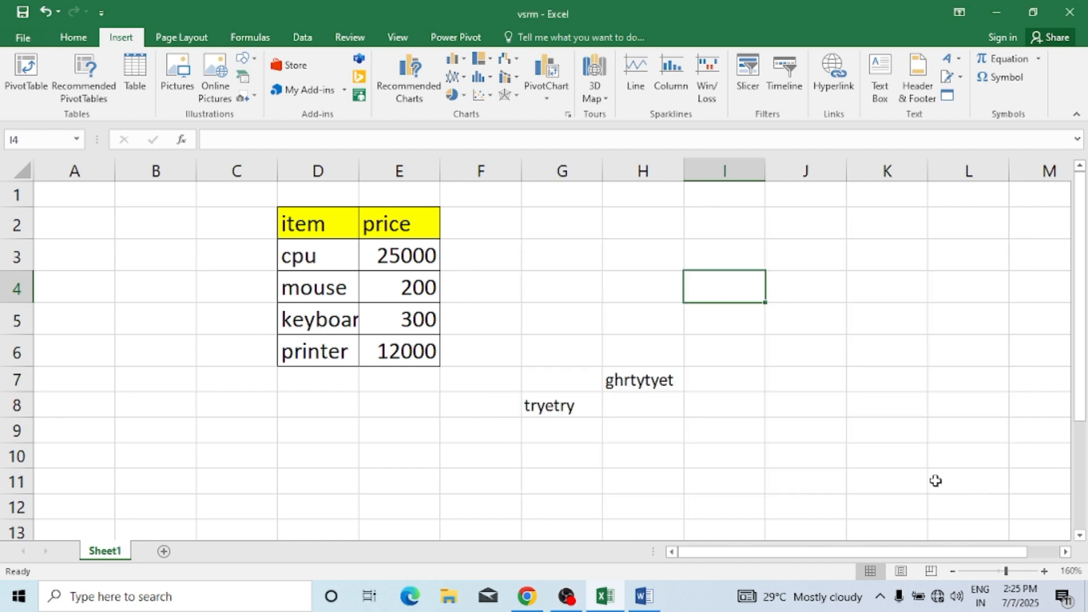
Add two new worksheets, Sheet2 and Sheet3, and return to Sheet1
{"action": "left_click", "coordinate": [164, 552]}
{"action": "left_click", "coordinate": [216, 552]}
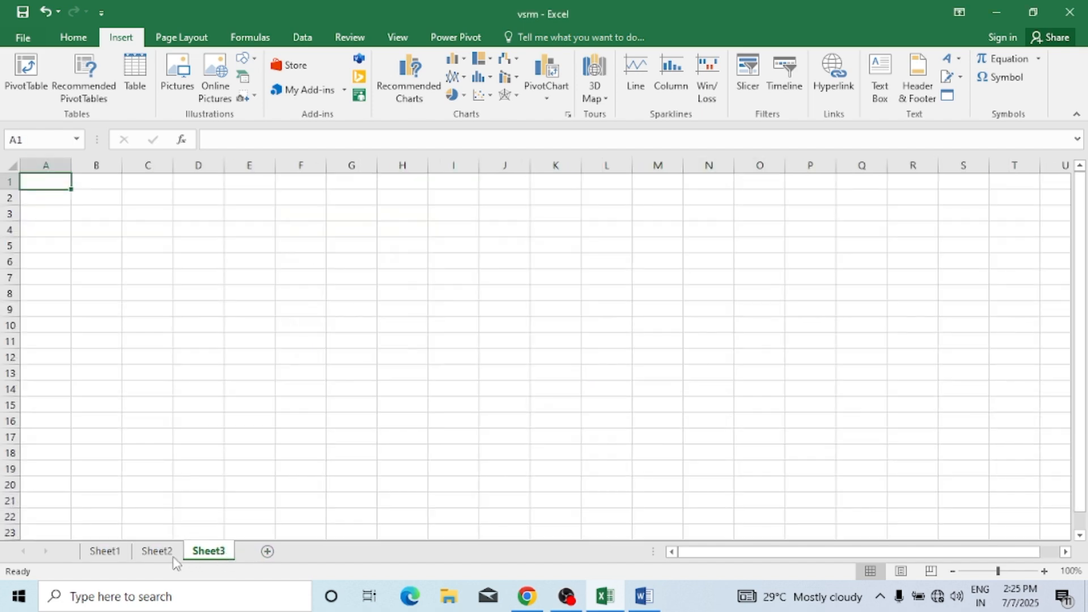
{"action": "left_click", "coordinate": [103, 551]}
Insert a hyperlink in cell H4 to a place in this document, cell PK5000 on Sheet1
{"action": "left_click", "coordinate": [618, 301]}
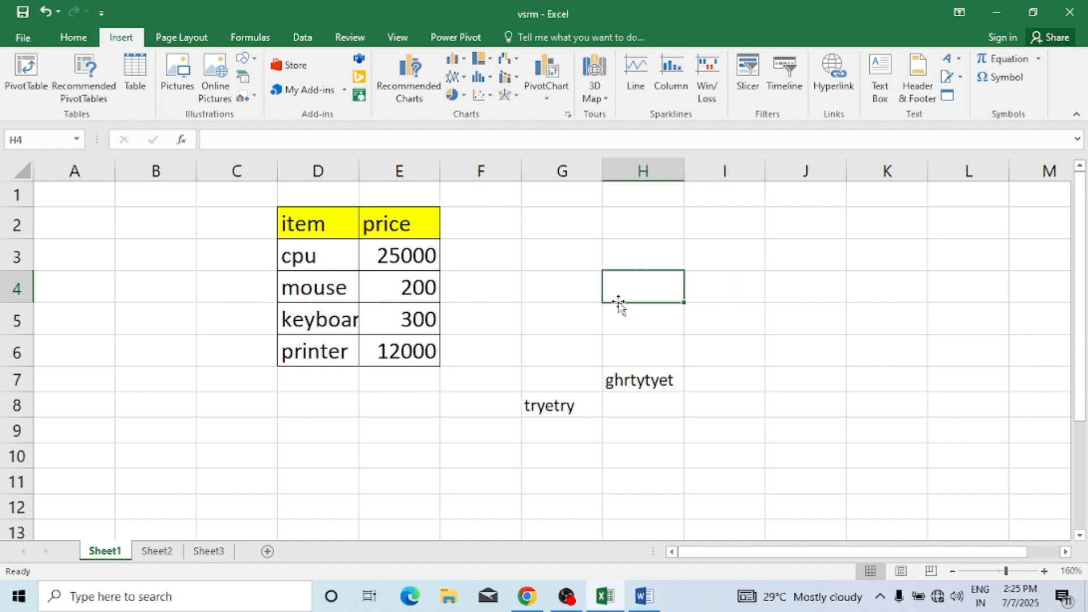
{"action": "left_click", "coordinate": [824, 84]}
{"action": "left_click", "coordinate": [541, 356]}
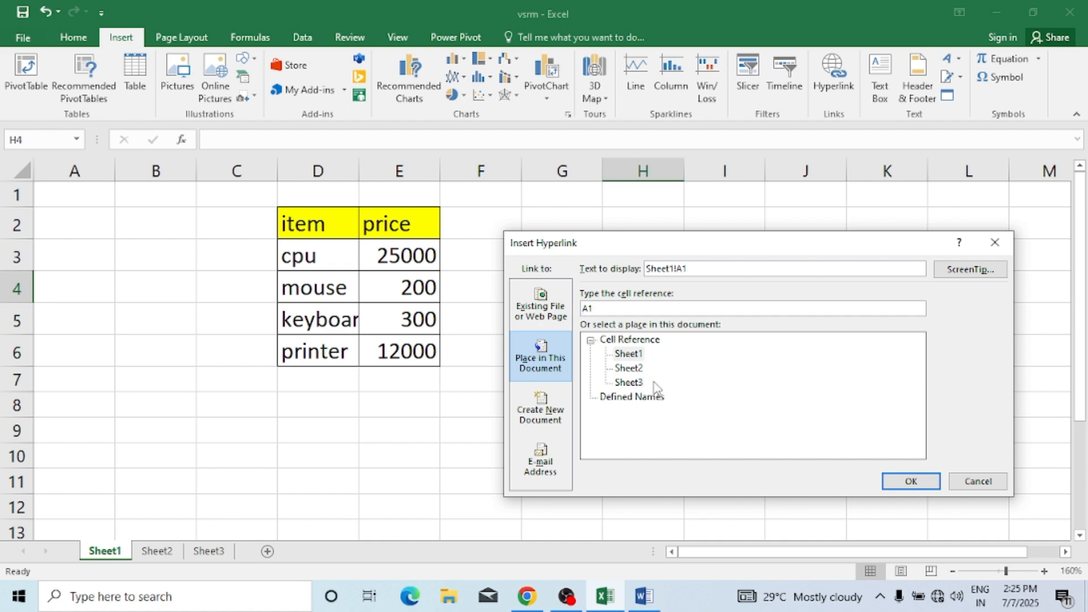
{"action": "left_click", "coordinate": [636, 356]}
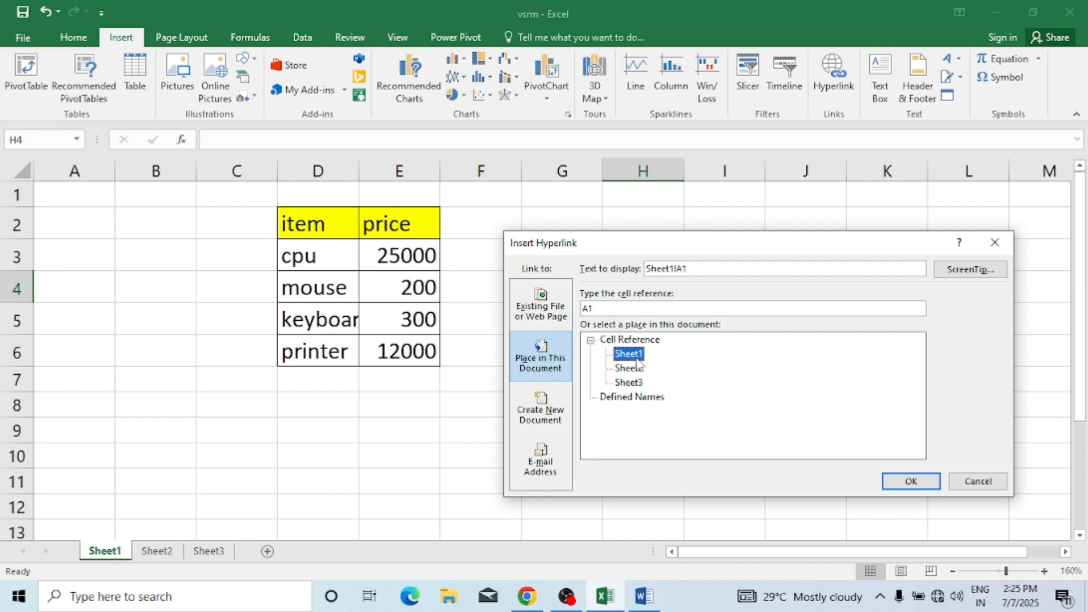
{"action": "left_click", "coordinate": [625, 310]}
{"action": "double_click", "coordinate": [593, 310]}
{"action": "key", "text": "BackSpace"}
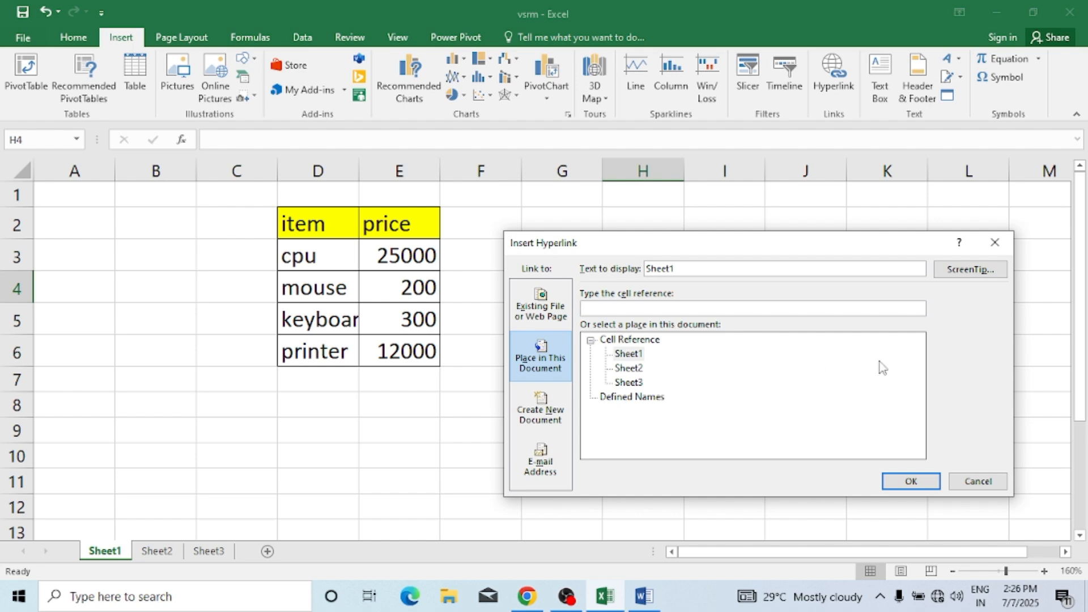
{"action": "type", "text": "pk5000"}
{"action": "left_click", "coordinate": [911, 483]}
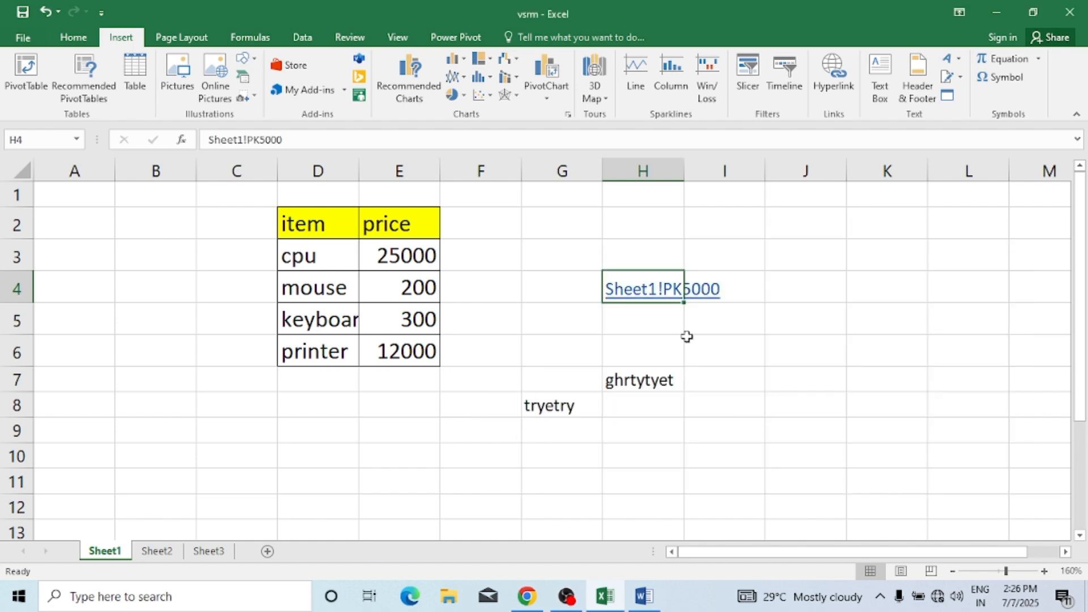
Enter the filler text dfsdf in cell I10, dfsf in I8 and sdf in J7
{"action": "left_click", "coordinate": [688, 341]}
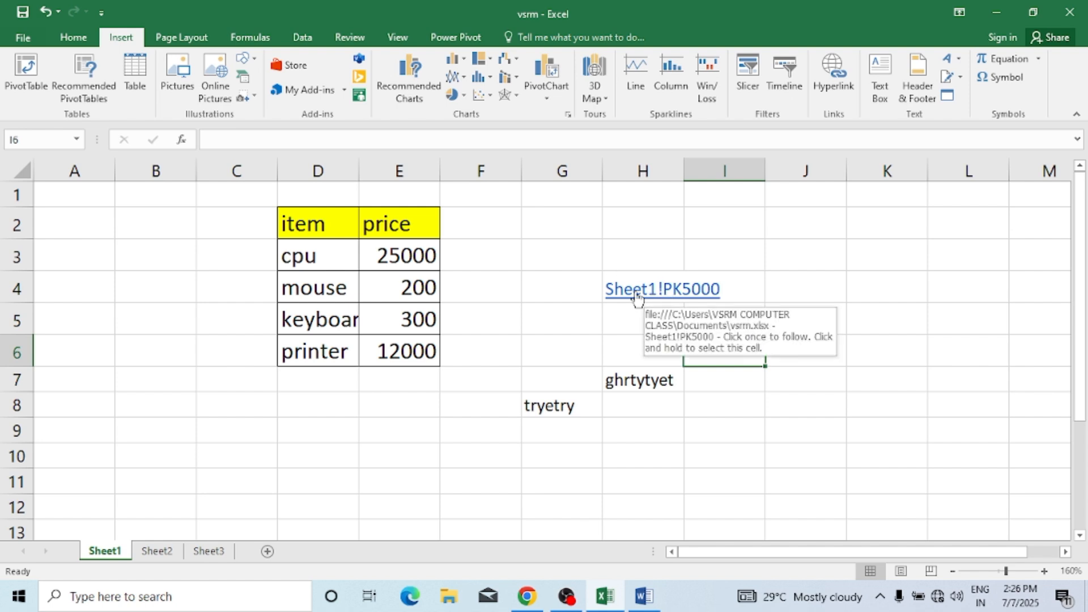
{"action": "left_click", "coordinate": [688, 455]}
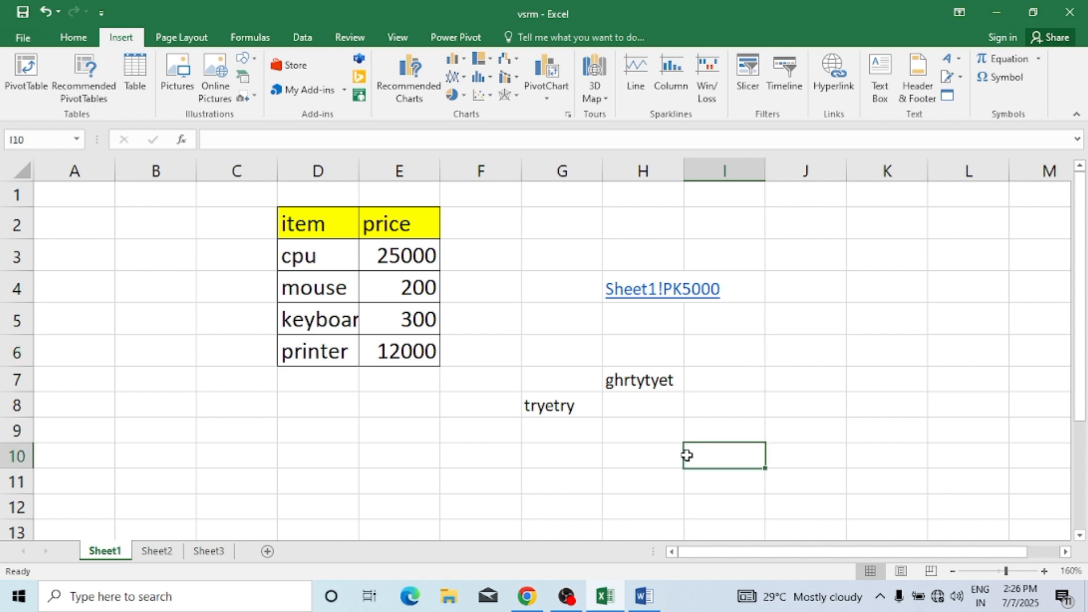
{"action": "type", "text": "dfsdf"}
{"action": "left_click", "coordinate": [758, 395]}
{"action": "type", "text": "dfsf"}
{"action": "left_click", "coordinate": [807, 371]}
{"action": "type", "text": "sdf"}
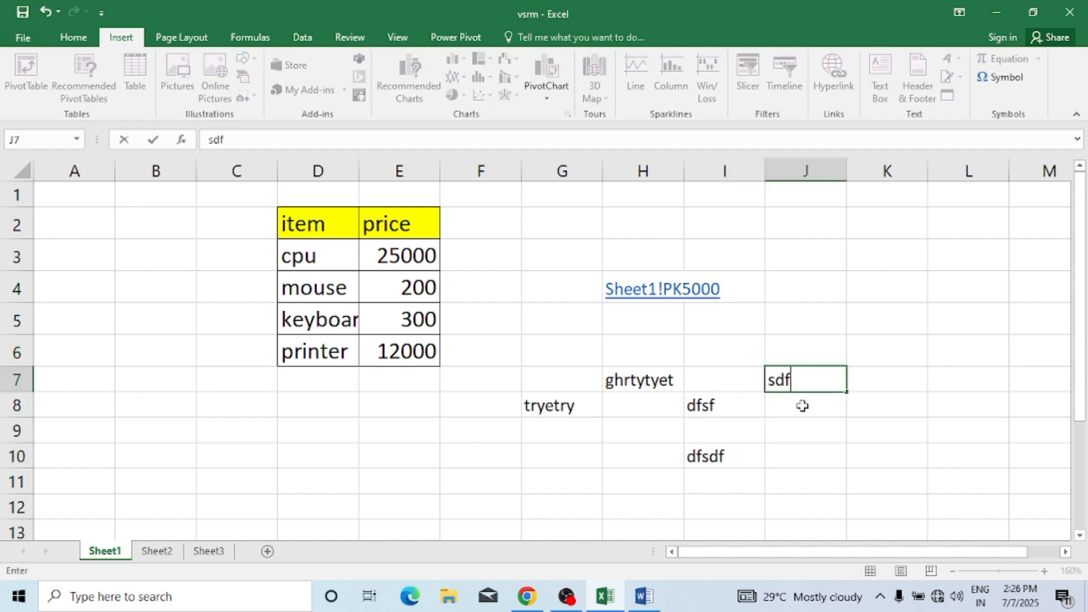
{"action": "left_click", "coordinate": [801, 406]}
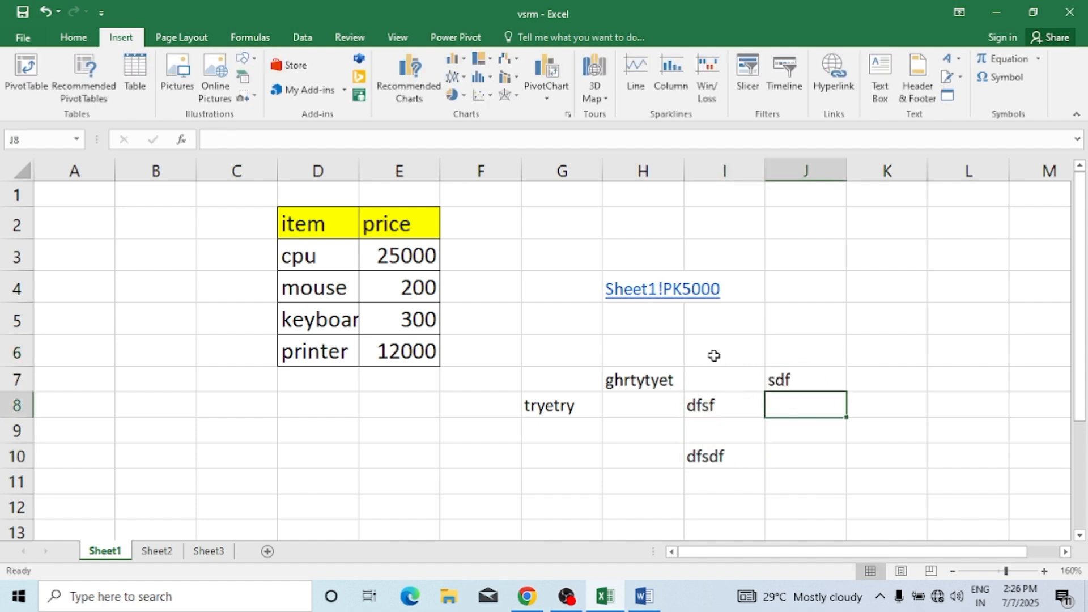
Follow the Sheet1!PK5000 link and enter tyrty in PK4996, tyrt in PI4997, rty in PJ4997 and rtyty in PJ4996
{"action": "left_click", "coordinate": [651, 292]}
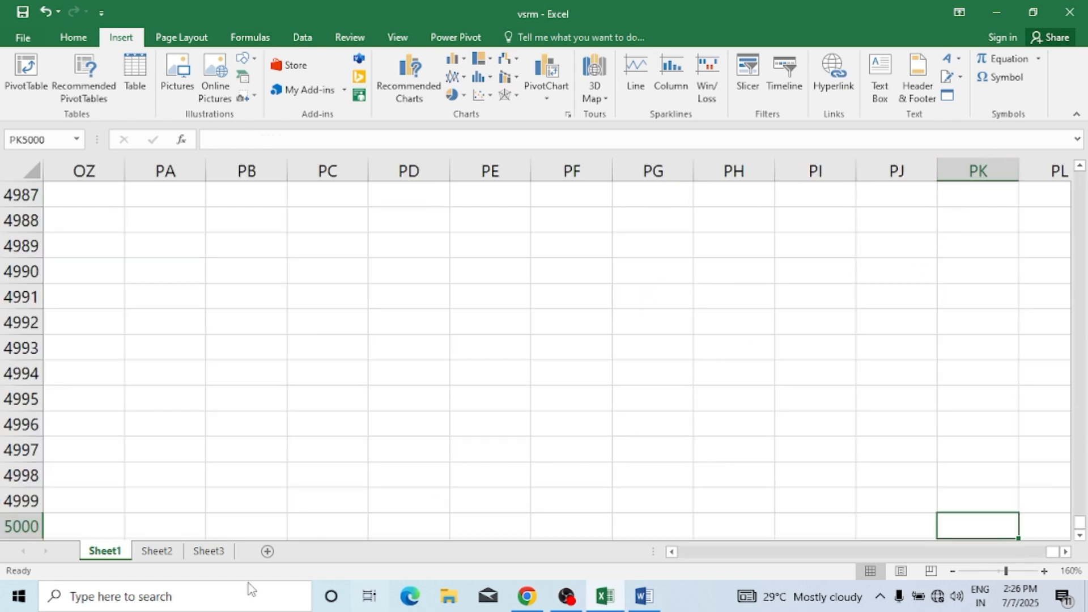
{"action": "left_click", "coordinate": [825, 405]}
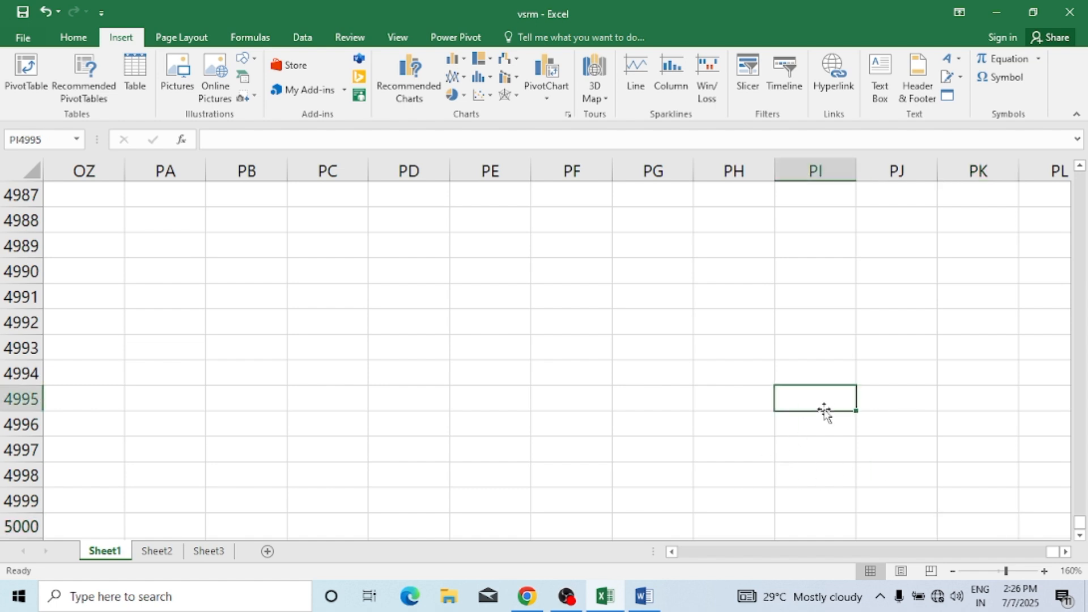
{"action": "left_click", "coordinate": [883, 401]}
{"action": "left_click", "coordinate": [960, 420]}
{"action": "type", "text": "tyrty"}
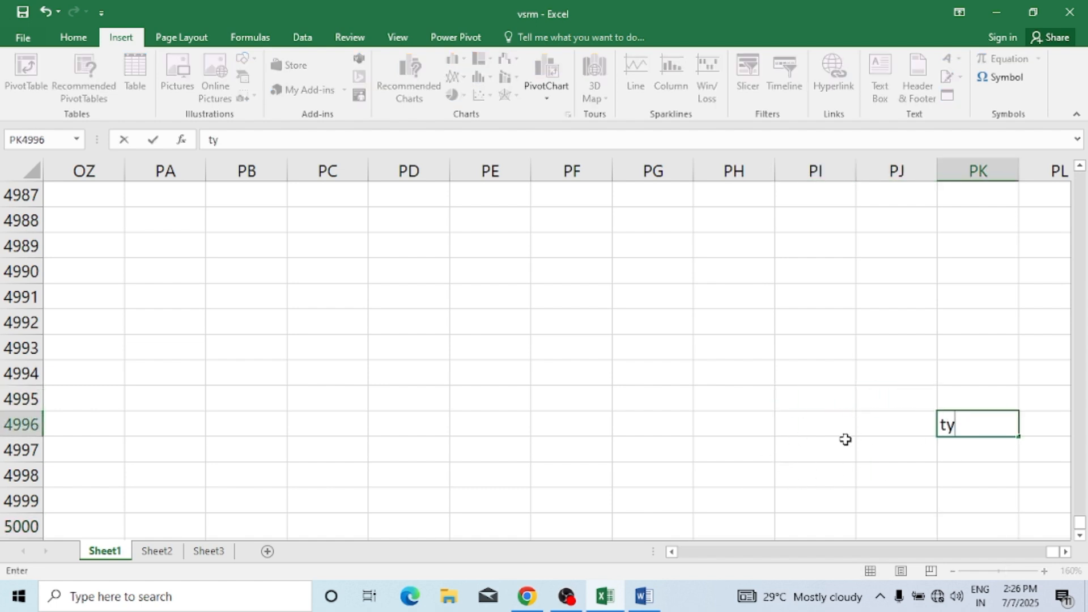
{"action": "left_click", "coordinate": [847, 445]}
{"action": "type", "text": "tyrt"}
{"action": "left_click", "coordinate": [874, 450]}
{"action": "type", "text": "rty"}
{"action": "left_click", "coordinate": [882, 430]}
{"action": "type", "text": "rtyty"}
{"action": "left_click", "coordinate": [829, 413]}
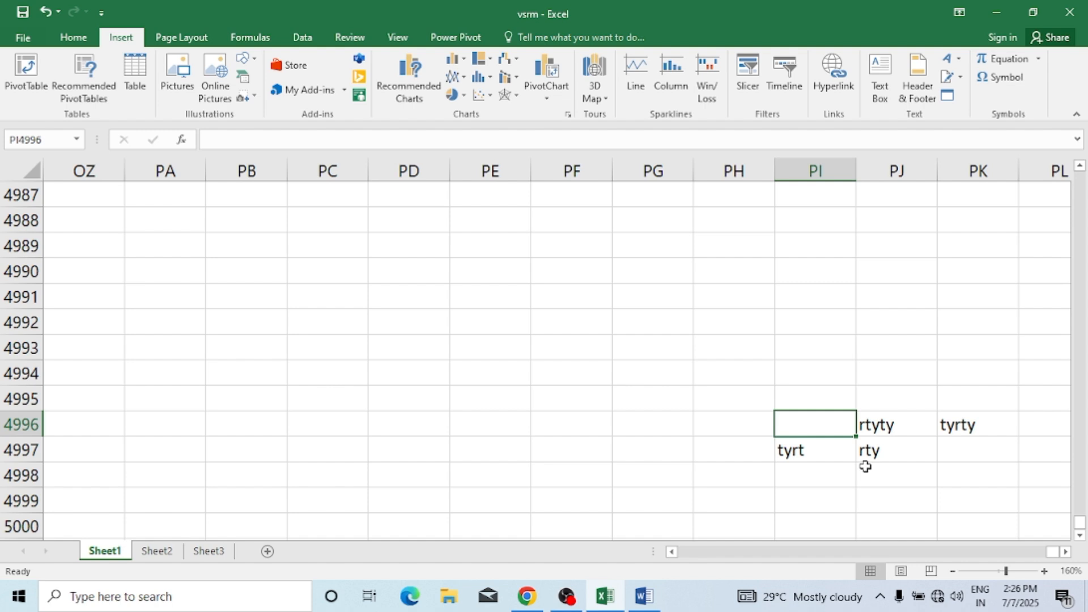
Return to the hyperlink cell H4 with Go To and bring the item and price table back into view
{"action": "key", "text": "F5"}
{"action": "key", "text": "Return"}
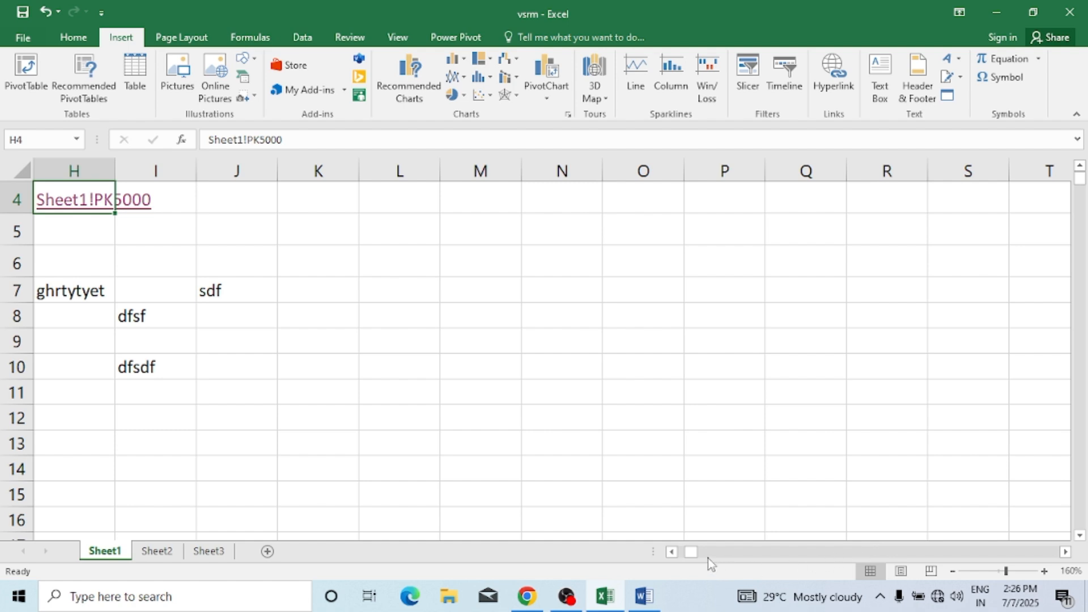
{"action": "left_click_drag", "start_coordinate": [697, 554], "coordinate": [661, 544]}
{"action": "scroll", "coordinate": [675, 408], "scroll_direction": "up", "scroll_amount": 1}
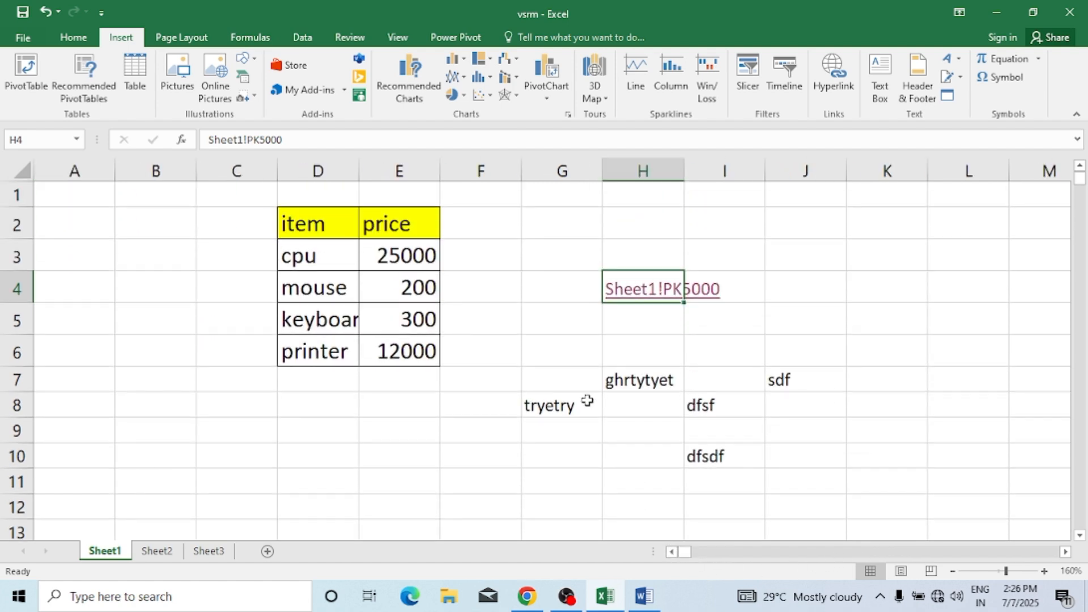
Enter the filler text fdg in cell F10 and gfdg in cell G10
{"action": "left_click", "coordinate": [450, 451]}
{"action": "type", "text": "fdg"}
{"action": "left_click", "coordinate": [576, 449]}
{"action": "type", "text": "gfdg"}
{"action": "left_click", "coordinate": [600, 429]}
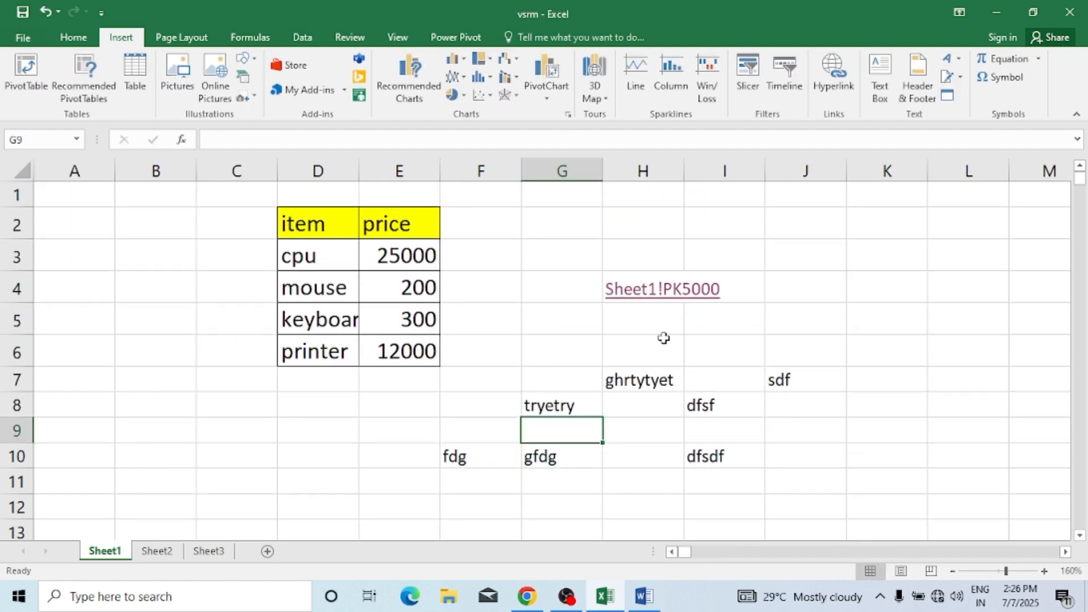
Follow the Sheet1!PK5000 link in H4 and return to the link cell with Go To
{"action": "left_click", "coordinate": [655, 300]}
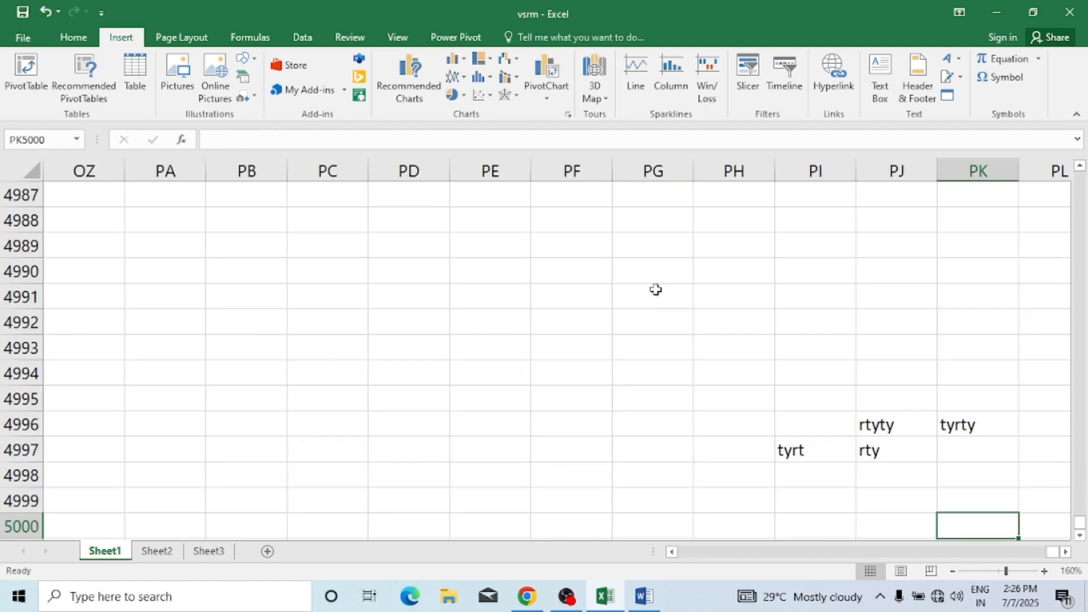
{"action": "key", "text": "F5"}
{"action": "key", "text": "Return"}
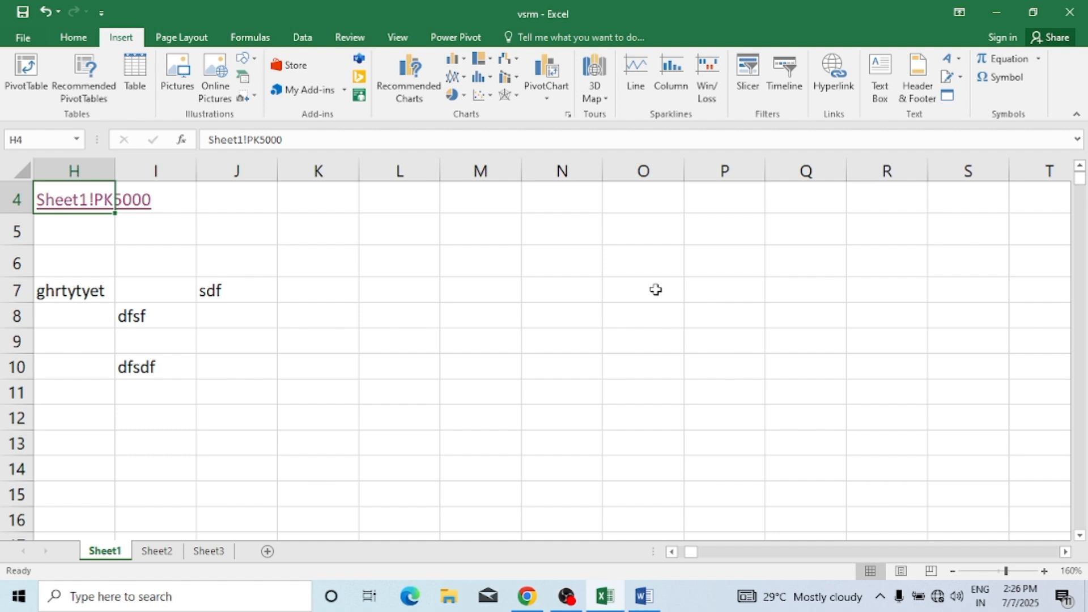
{"action": "key", "text": "alt"}
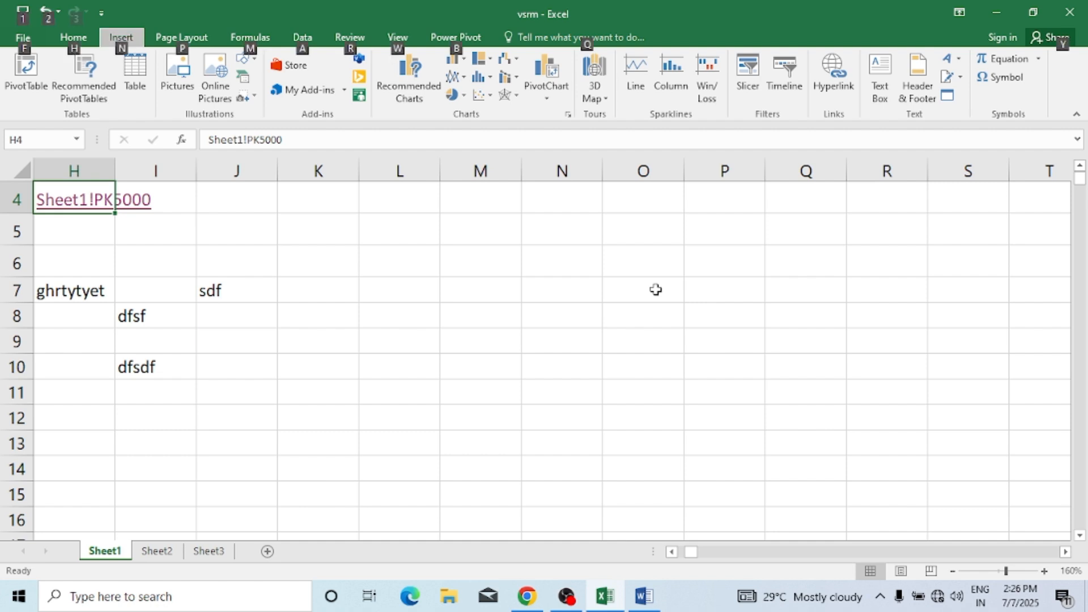
{"action": "left_click", "coordinate": [655, 290]}
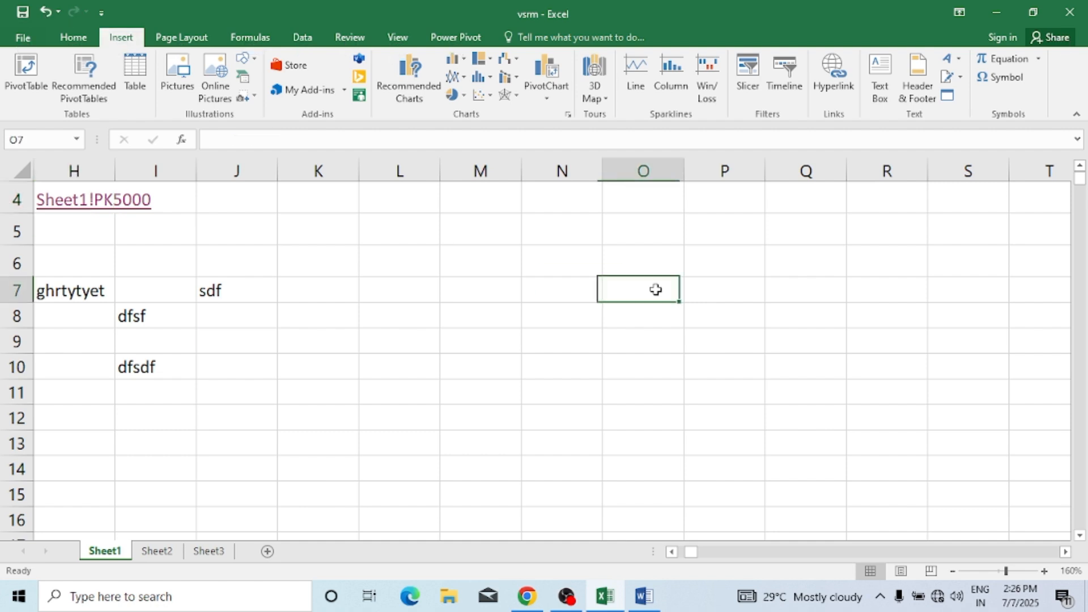
Test the Sheet1!PK5000 link once more, go back to H4 with Go To, and bring the item and price table back into view
{"action": "left_click", "coordinate": [84, 210]}
{"action": "key", "text": "F5"}
{"action": "key", "text": "Return"}
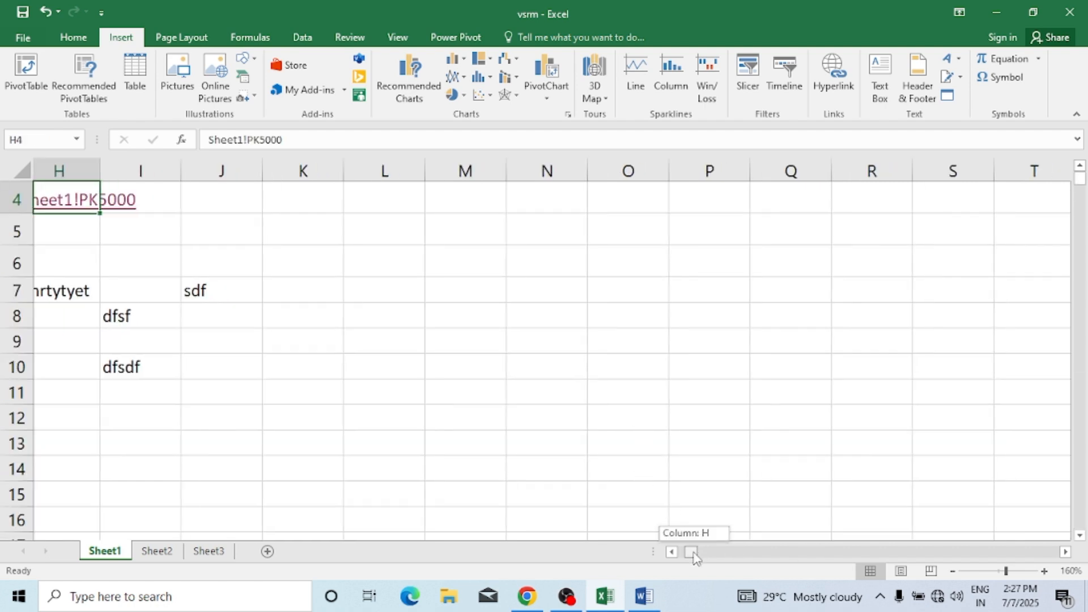
{"action": "left_click_drag", "start_coordinate": [696, 552], "coordinate": [686, 552]}
{"action": "left_click", "coordinate": [631, 391]}
{"action": "scroll", "coordinate": [630, 389], "scroll_direction": "up", "scroll_amount": 1}
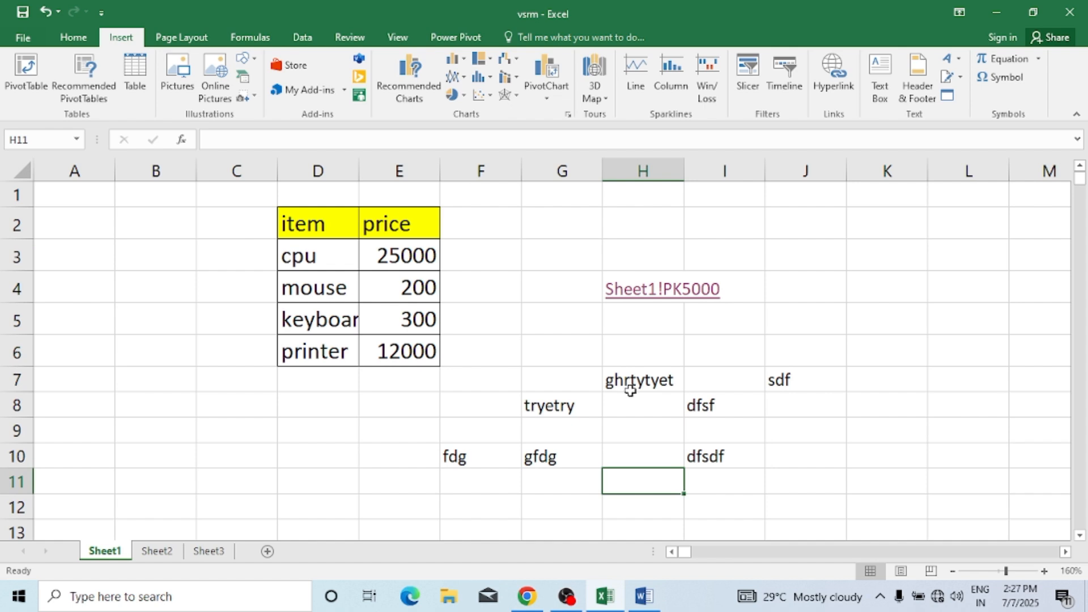
Remove the Sheet1!PK5000 hyperlink from cell H4 and clear its remaining text
{"action": "left_click", "coordinate": [656, 321]}
{"action": "key", "text": "Up"}
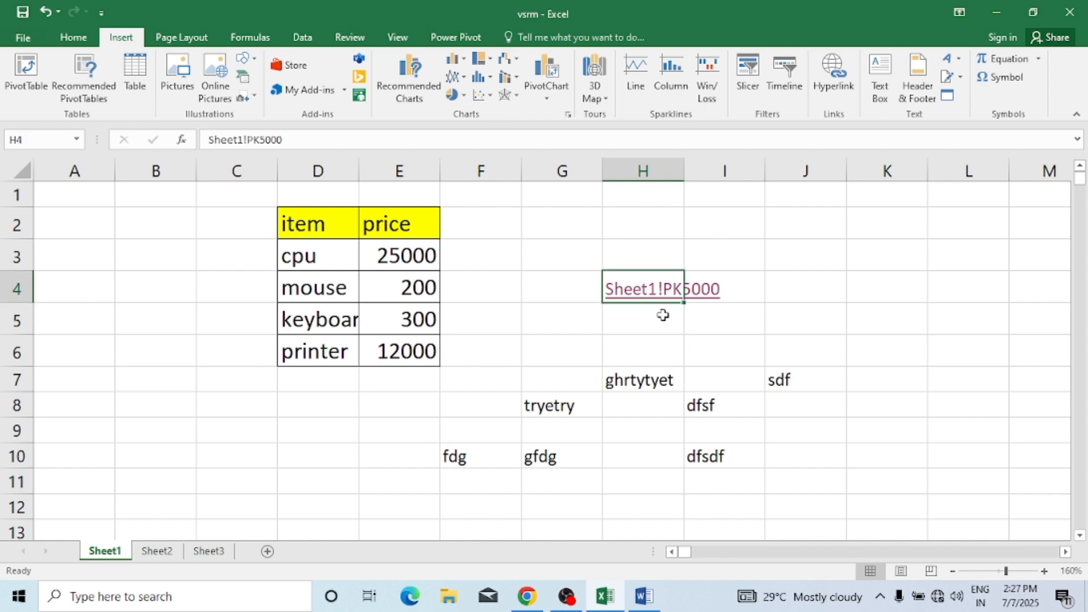
{"action": "left_click", "coordinate": [844, 80]}
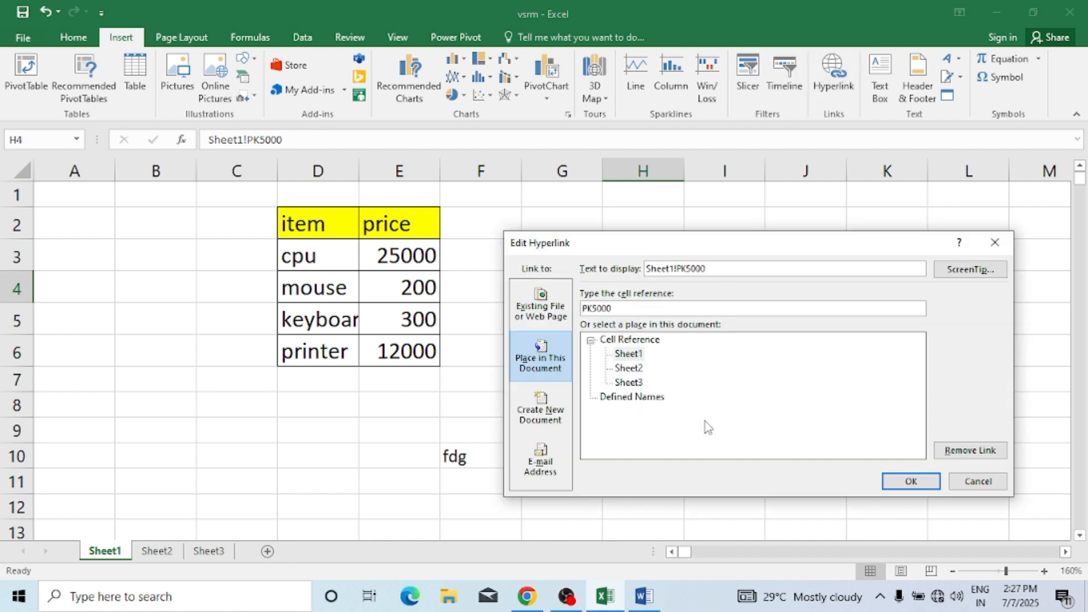
{"action": "left_click", "coordinate": [967, 451]}
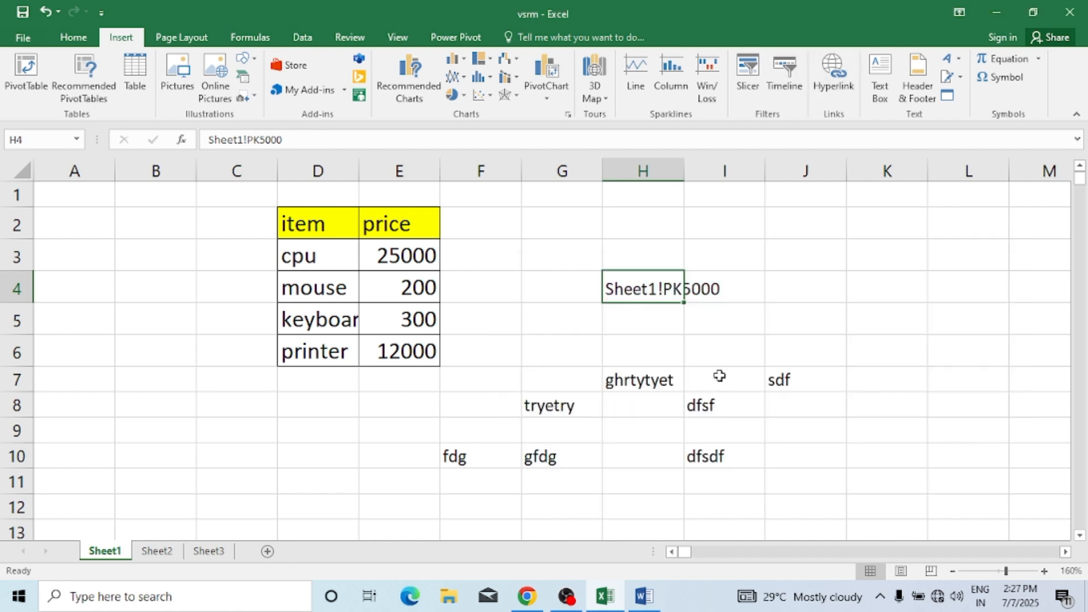
{"action": "key", "text": "Delete"}
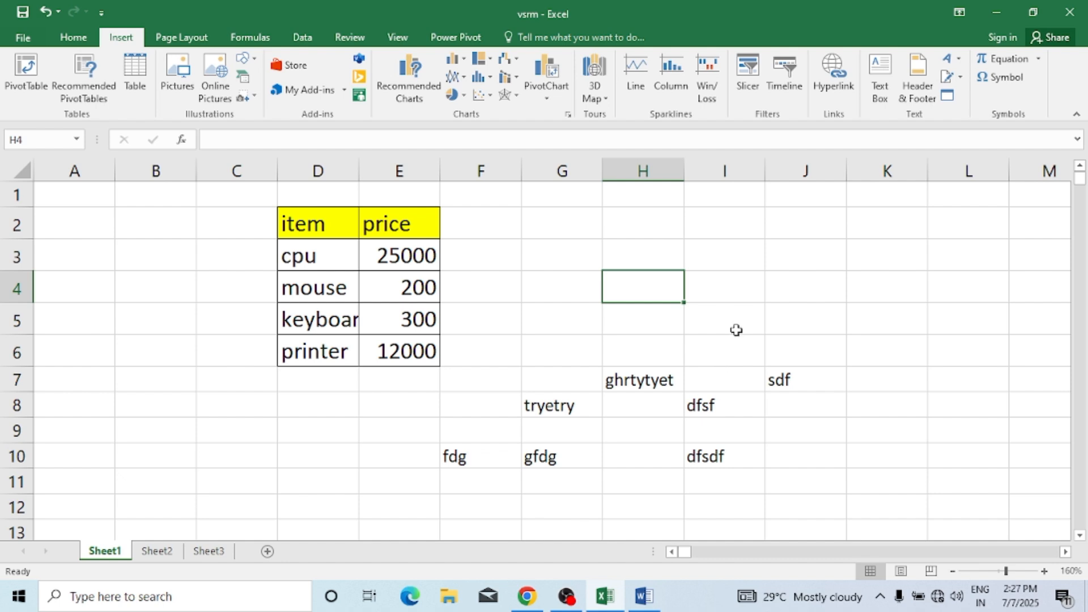
Insert a hyperlink in H4 that creates a new document named raj in the Documents folder, opened for editing now
{"action": "left_click", "coordinate": [823, 98]}
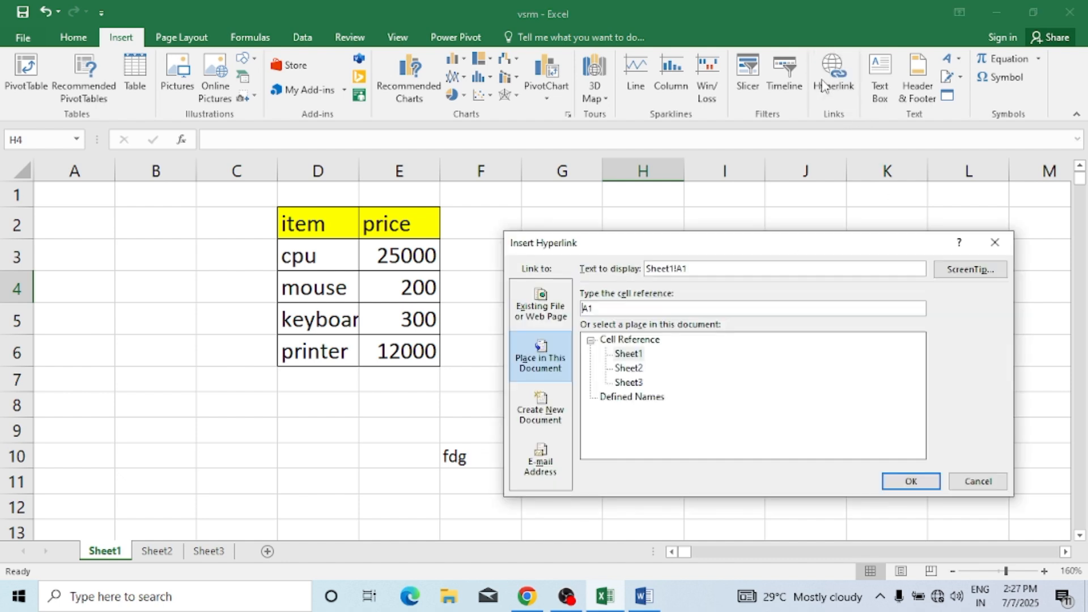
{"action": "left_click", "coordinate": [546, 424]}
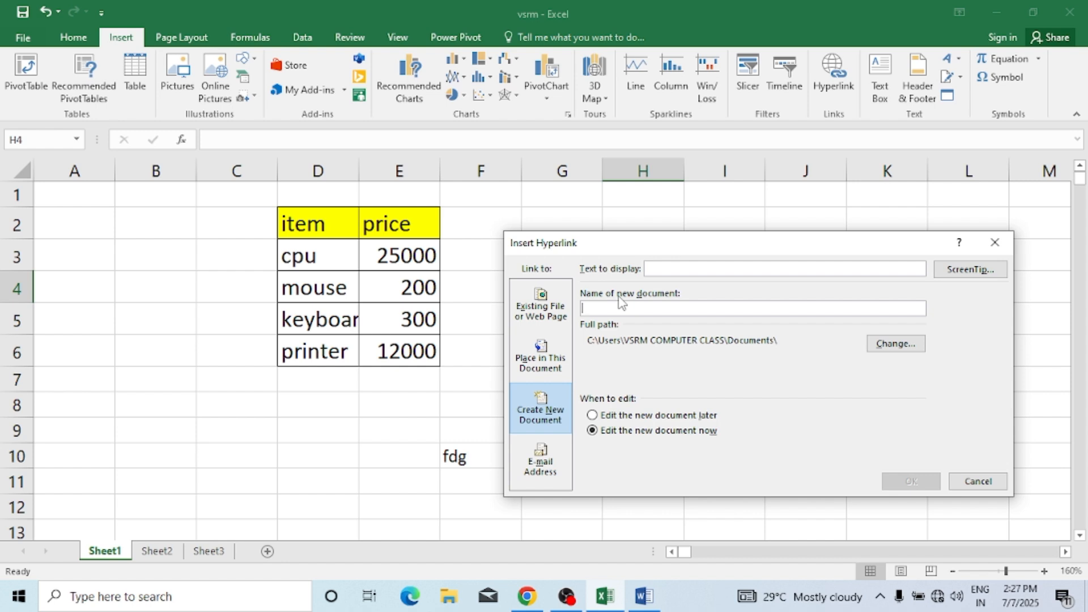
{"action": "type", "text": "raj"}
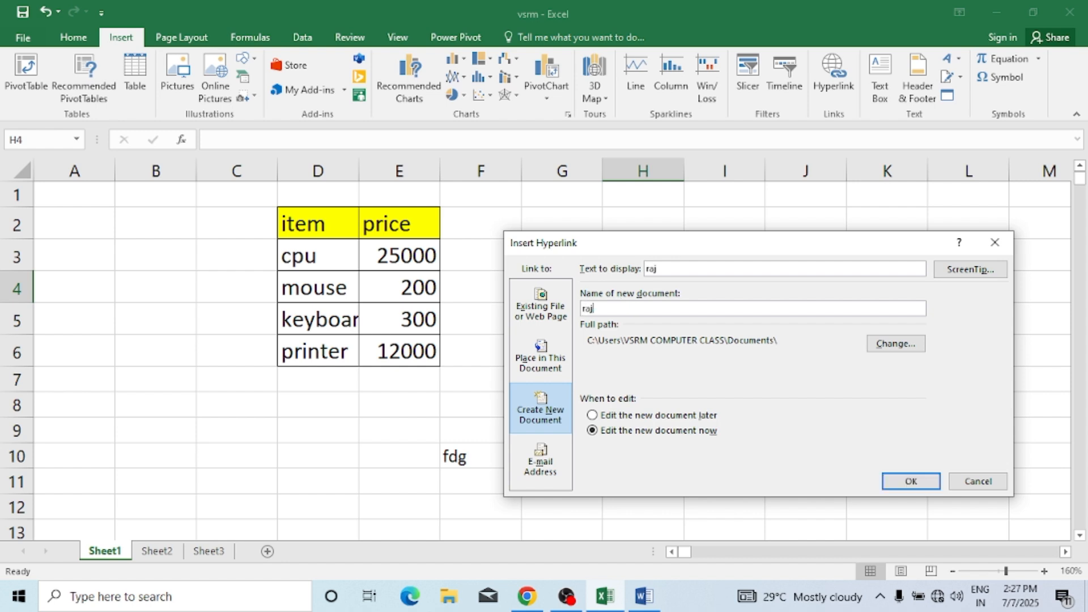
{"action": "left_click", "coordinate": [897, 482]}
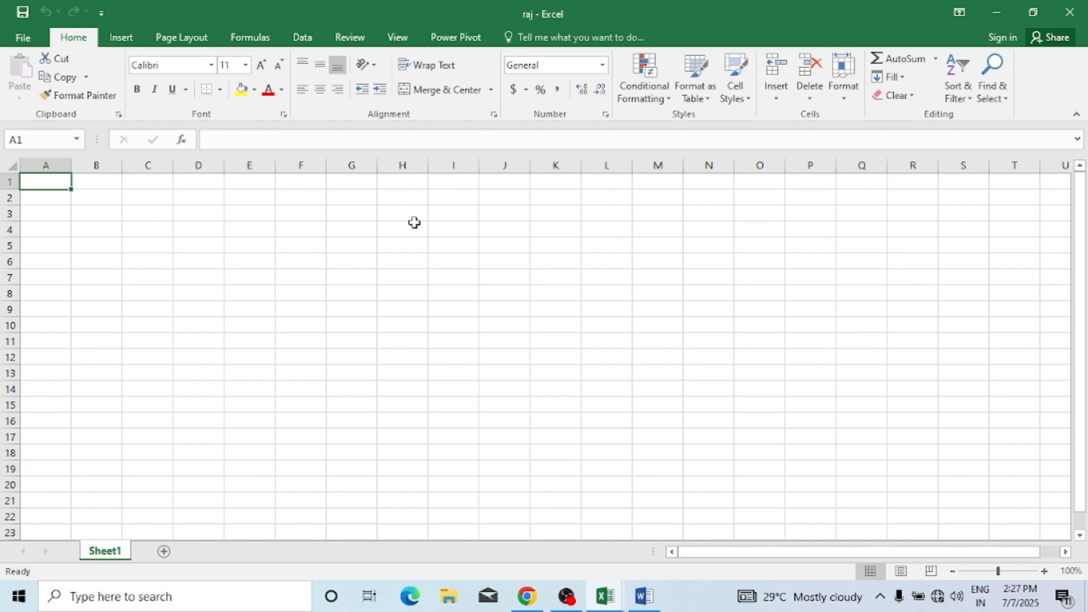
Enter the headers item in A1 and price in B1 of the new raj workbook
{"action": "scroll", "coordinate": [394, 238], "scroll_direction": "up", "scroll_amount": 4, "text": "ctrl"}
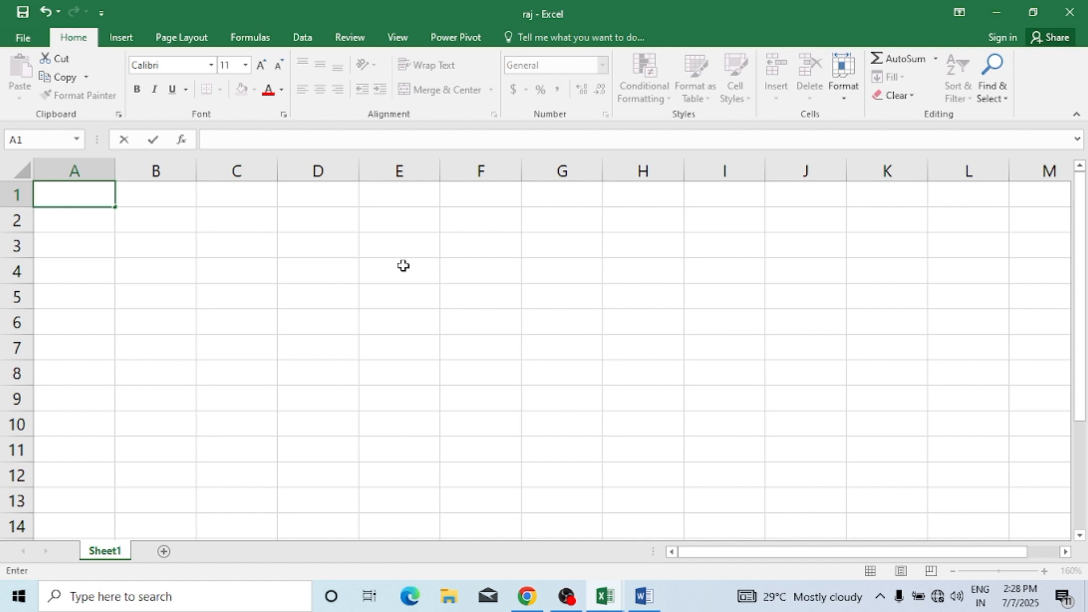
{"action": "type", "text": "item"}
{"action": "key", "text": "Tab"}
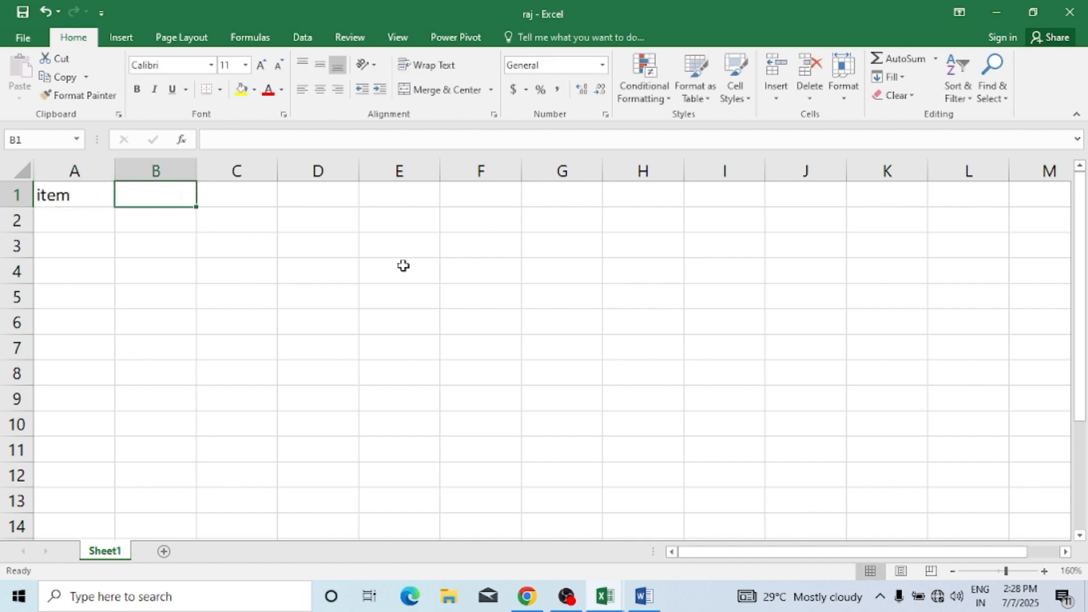
{"action": "type", "text": "price"}
{"action": "key", "text": "Return"}
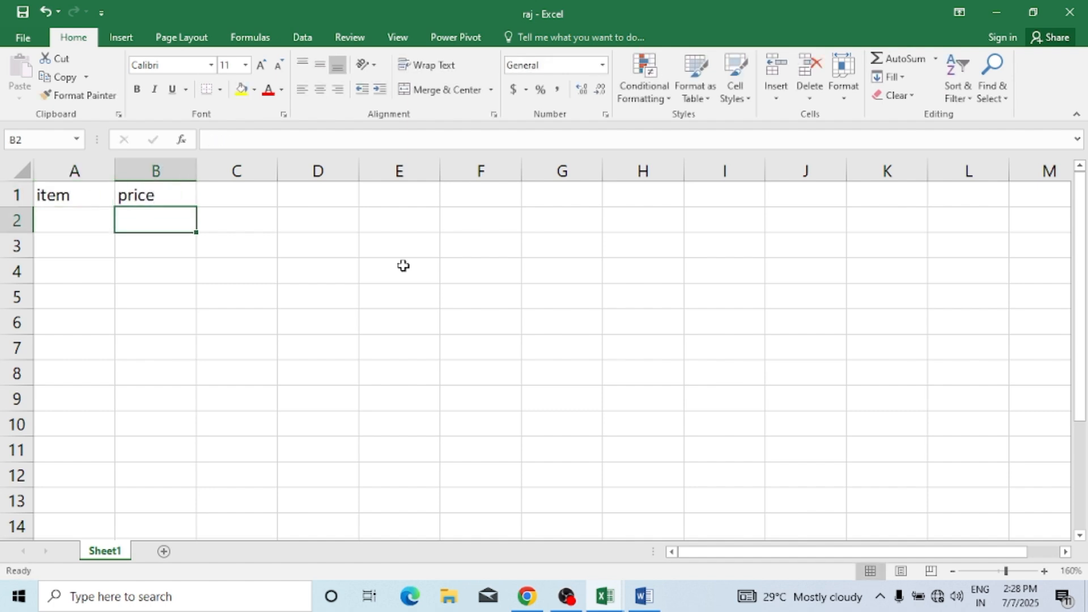
Enter mango, apple, banana and coconut in cells A2 to A5 under the item header
{"action": "key", "text": "Left"}
{"action": "type", "text": "g"}
{"action": "key", "text": "BackSpace"}
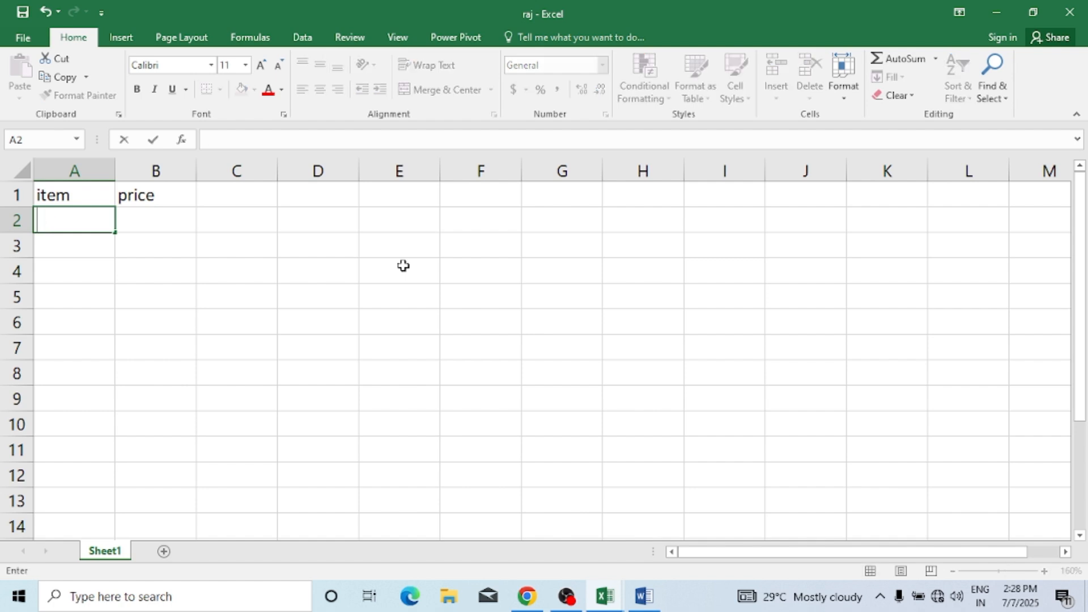
{"action": "type", "text": "a"}
{"action": "key", "text": "BackSpace"}
{"action": "type", "text": "mango"}
{"action": "key", "text": "Return"}
{"action": "type", "text": "apple"}
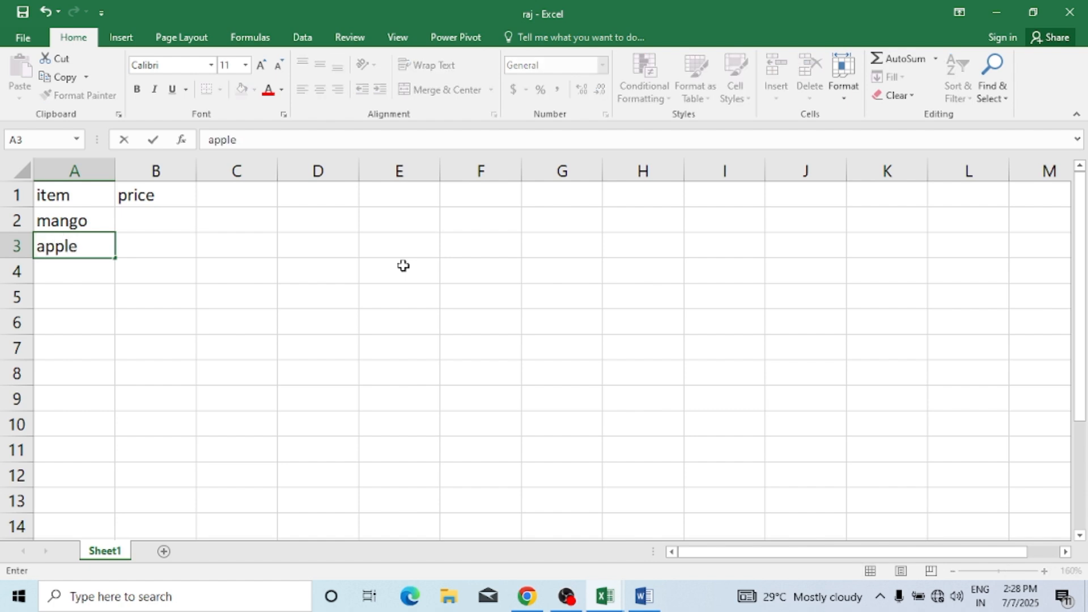
{"action": "key", "text": "Return"}
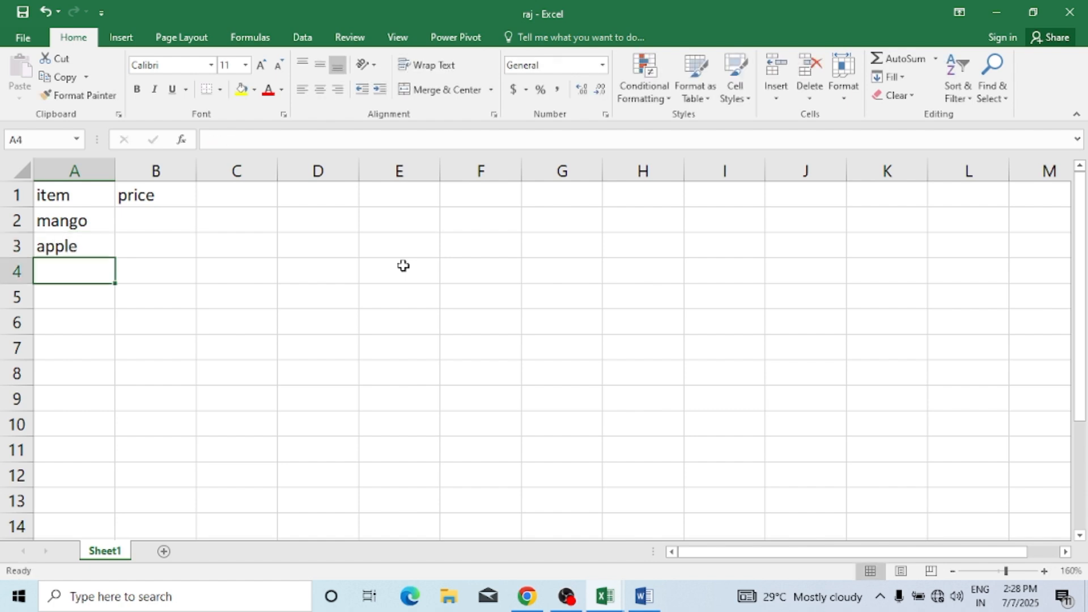
{"action": "type", "text": "banana"}
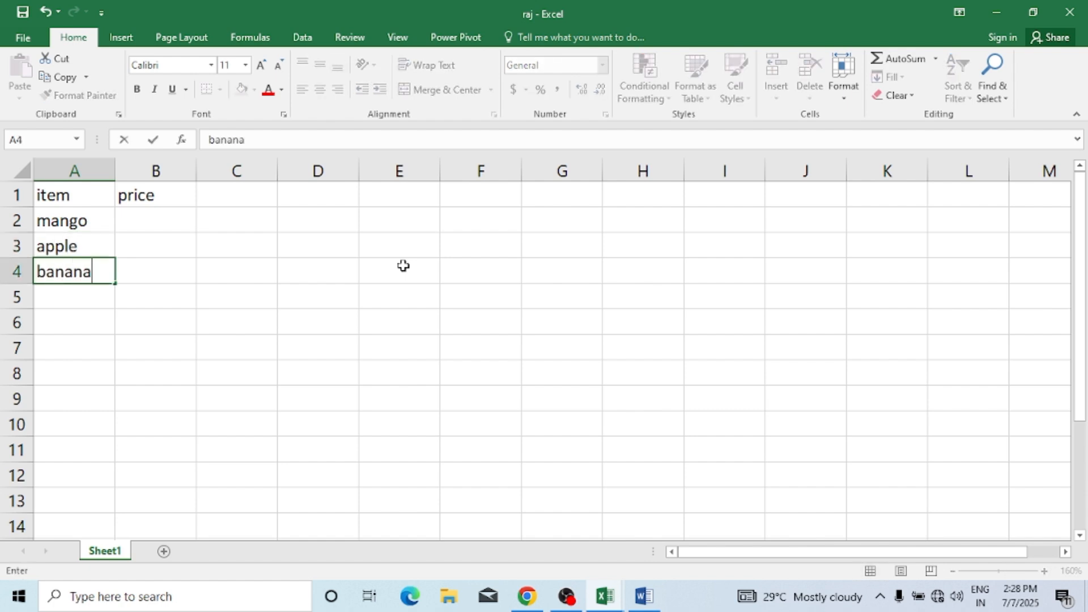
{"action": "key", "text": "Return"}
{"action": "type", "text": "cocu"}
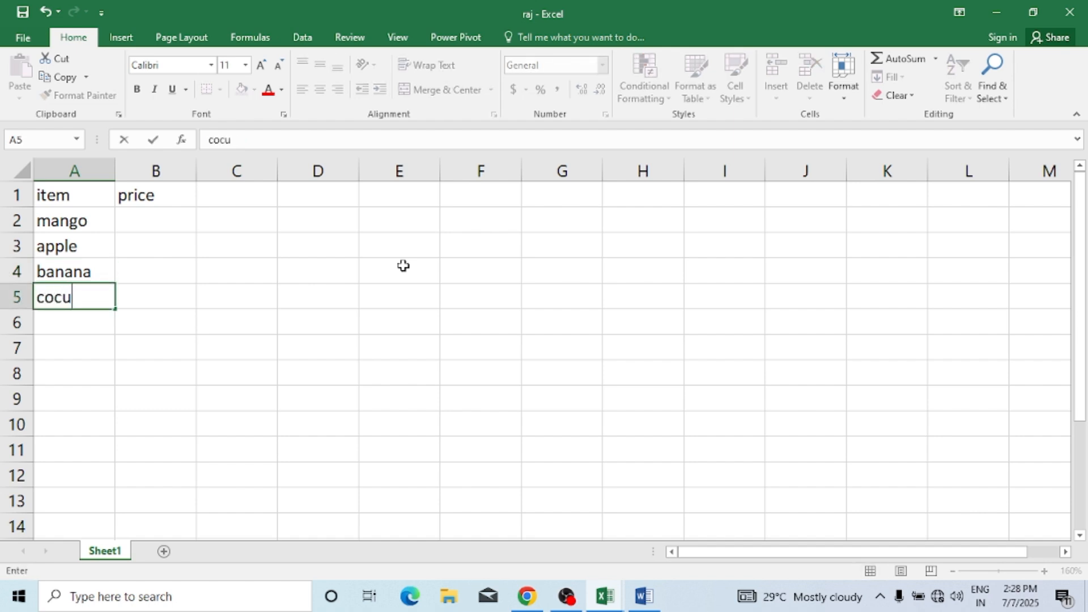
{"action": "key", "text": "BackSpace"}
{"action": "type", "text": "onut"}
Enter the prices 500, 250, 300 and 1200 in cells B2 to B5
{"action": "left_click", "coordinate": [174, 225]}
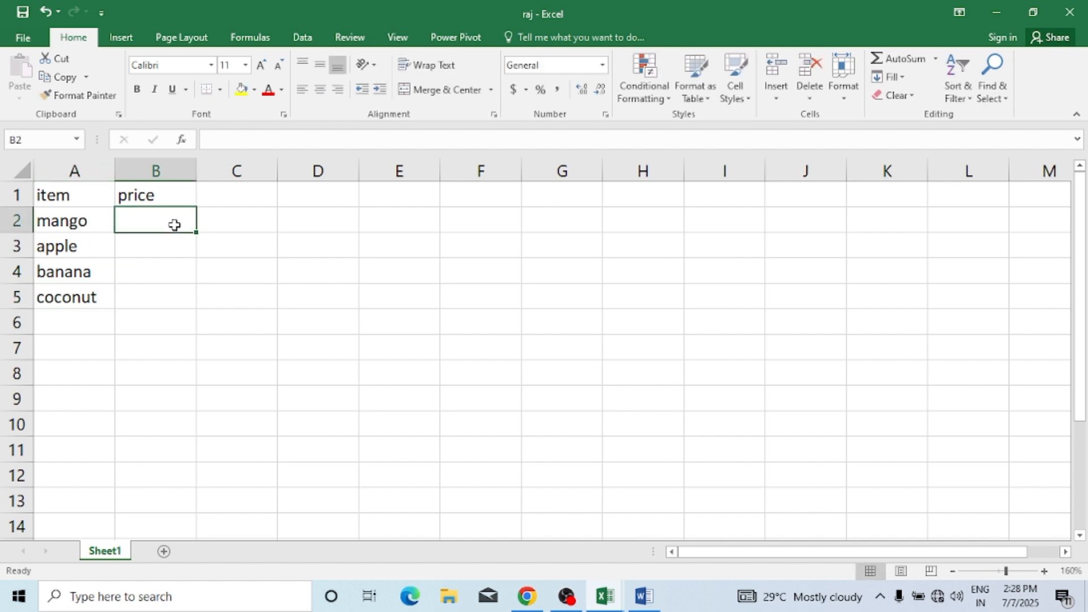
{"action": "type", "text": "500"}
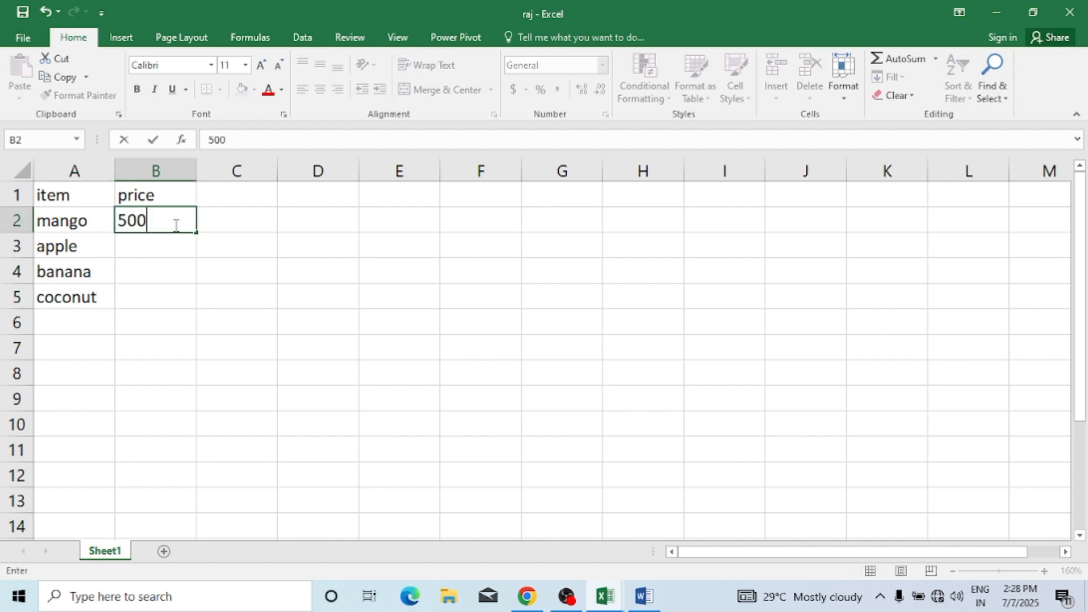
{"action": "key", "text": "Return"}
{"action": "type", "text": "250"}
{"action": "key", "text": "Return"}
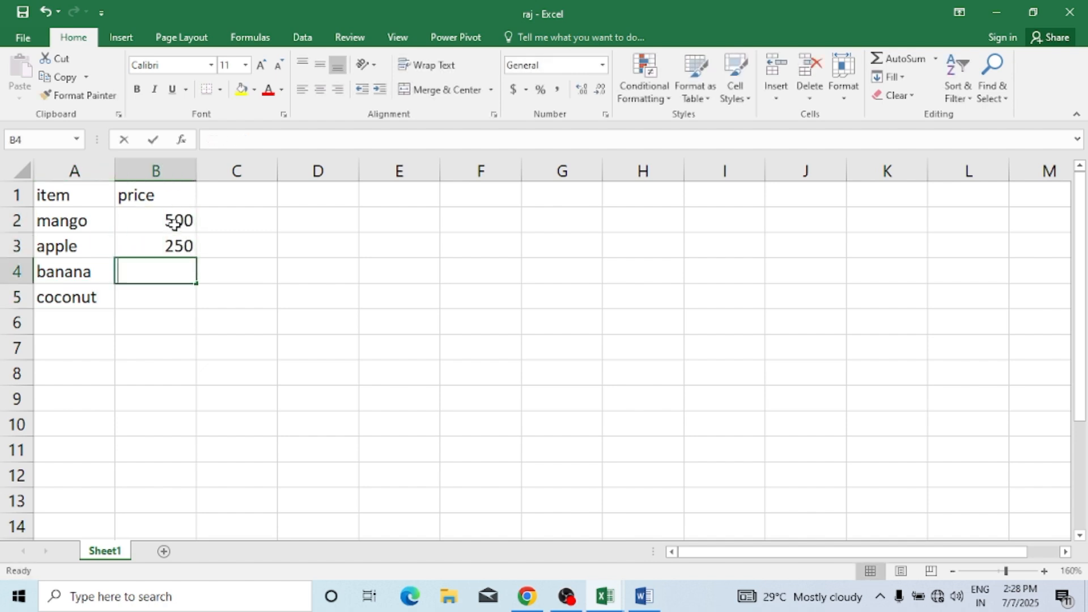
{"action": "type", "text": "300"}
{"action": "key", "text": "Return"}
{"action": "type", "text": "1200"}
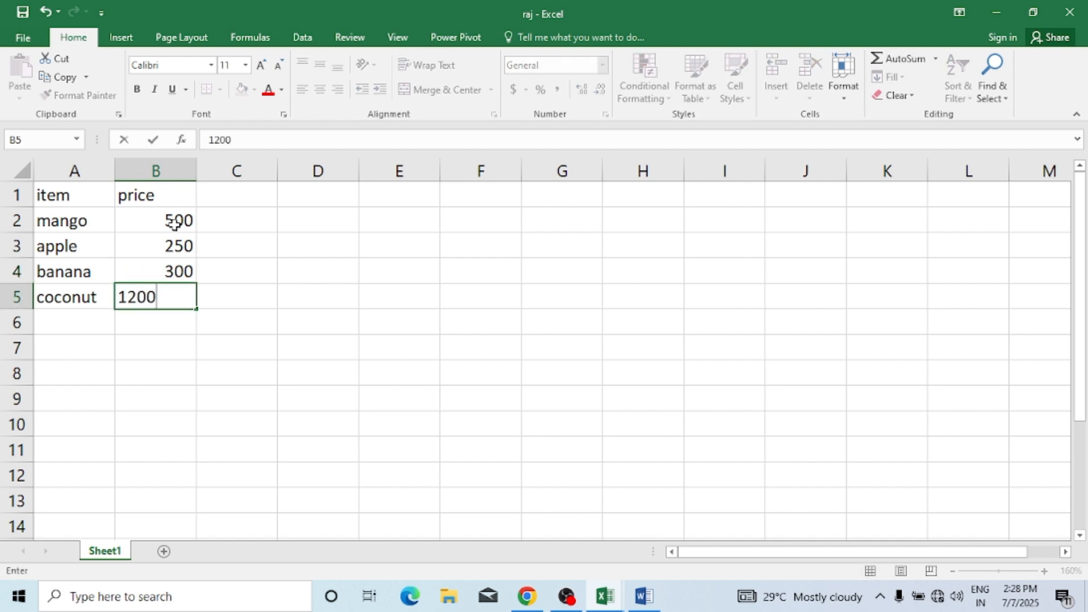
{"action": "left_click", "coordinate": [327, 312]}
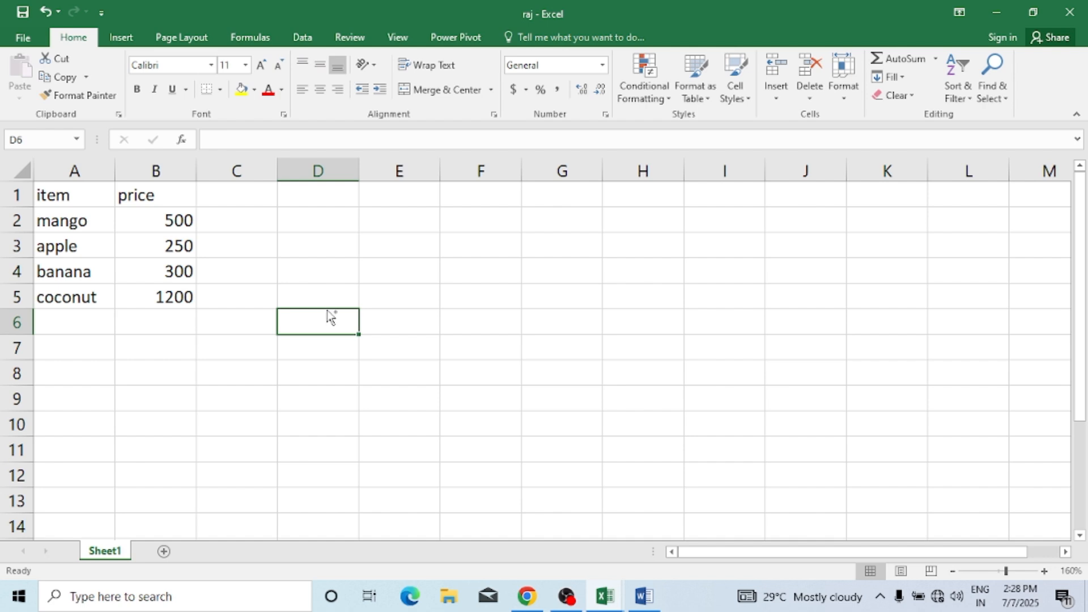
{"action": "left_click", "coordinate": [333, 292]}
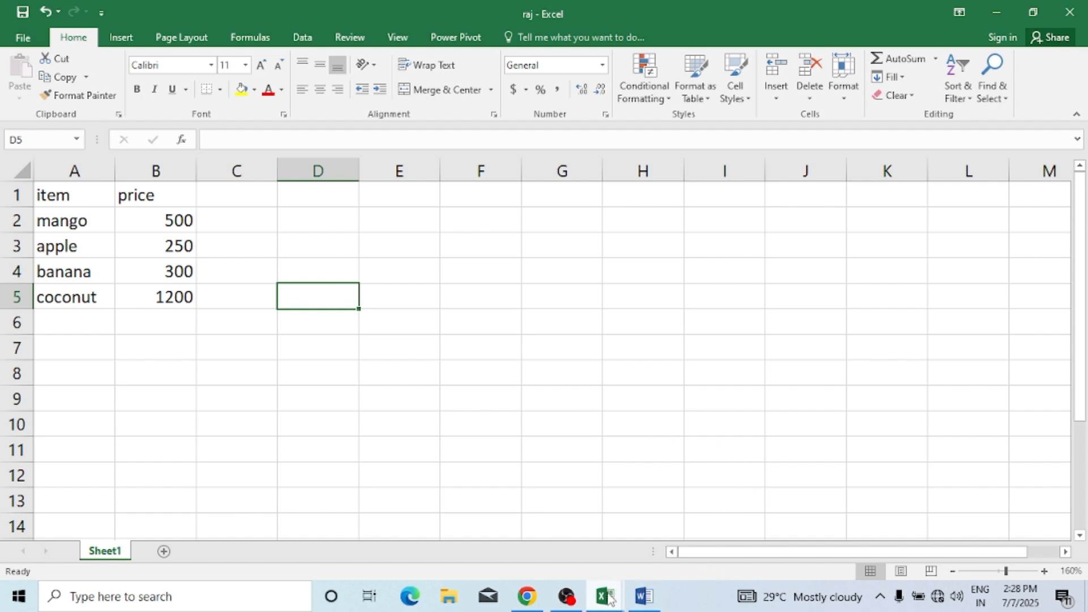
Switch to the vsrm workbook, follow the raj link in H4 to test it, and return to vsrm
{"action": "mouse_move", "coordinate": [610, 599]}
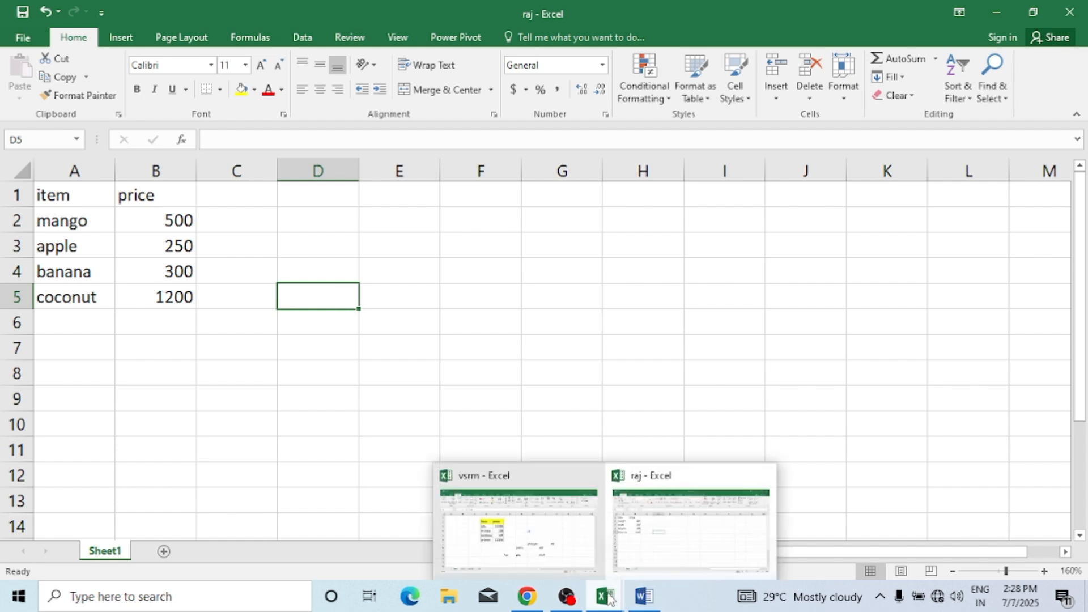
{"action": "left_click", "coordinate": [536, 521]}
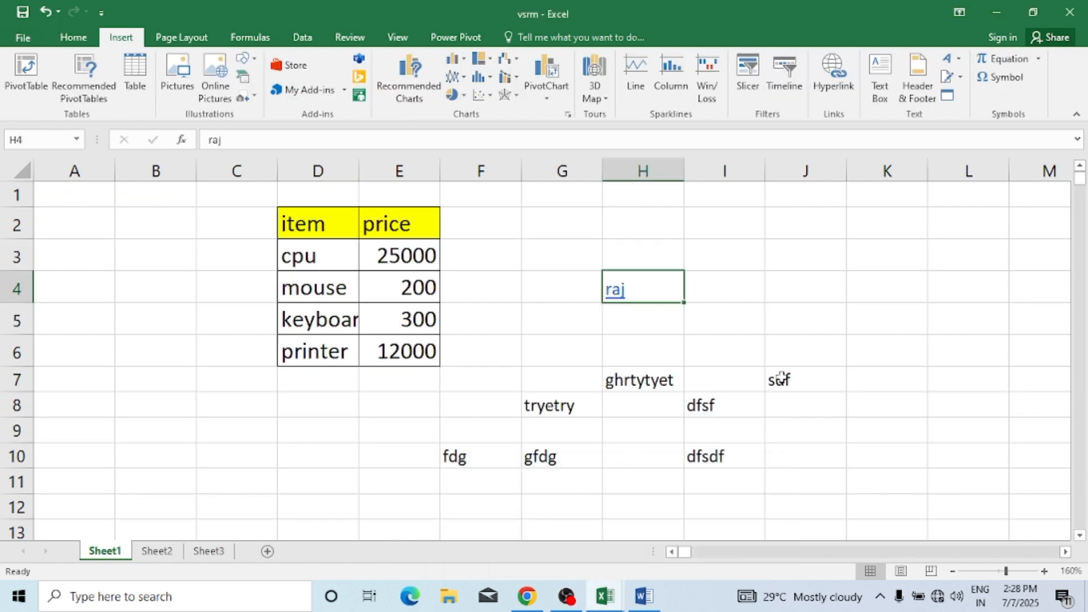
{"action": "left_click", "coordinate": [835, 353]}
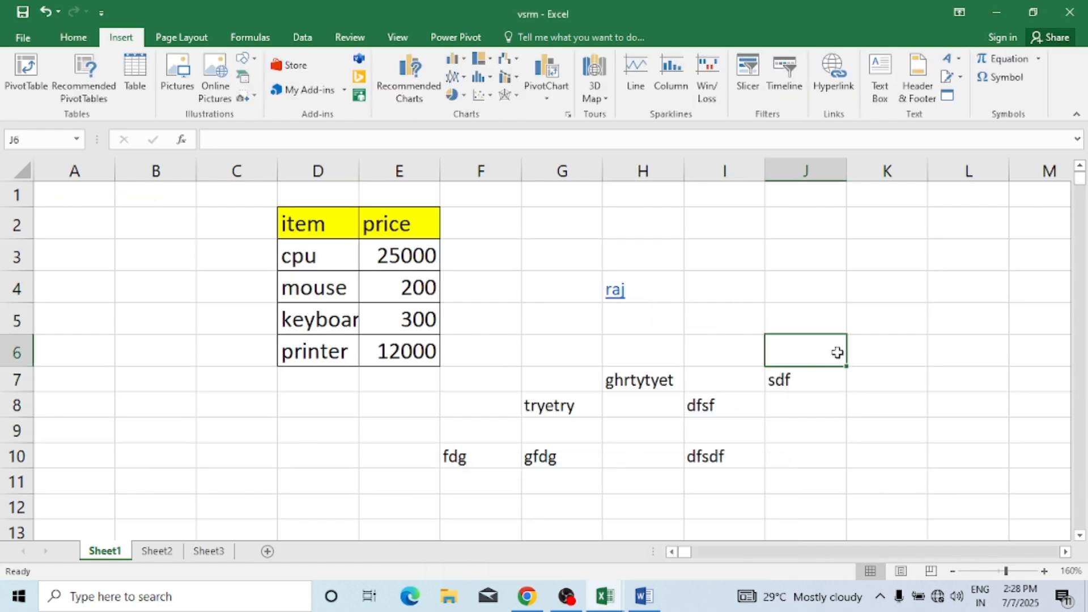
{"action": "left_click", "coordinate": [616, 296]}
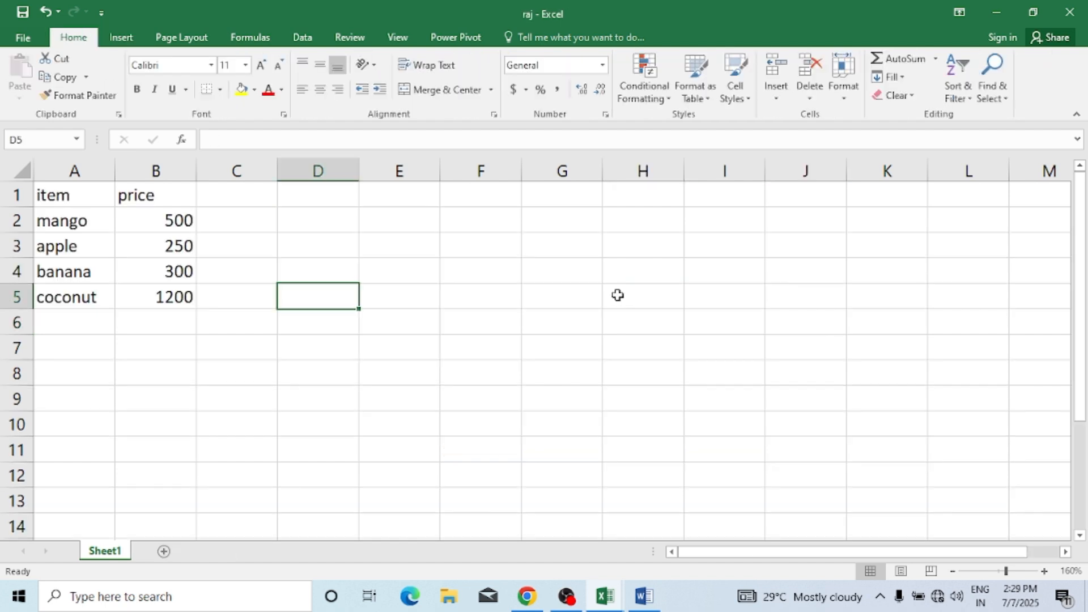
{"action": "key", "text": "alt+Tab"}
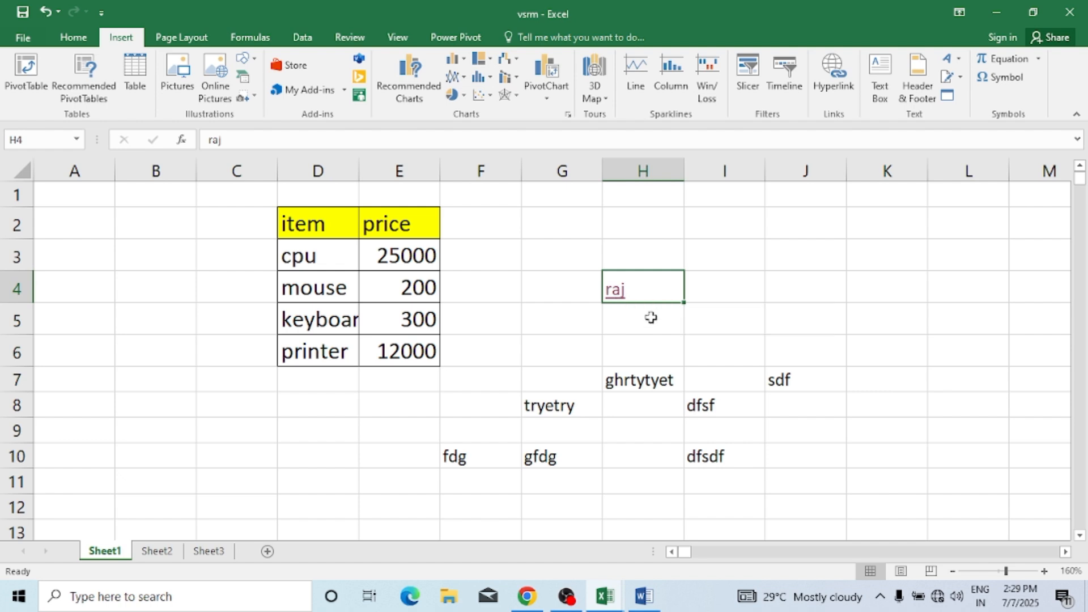
Remove the raj hyperlink from cell H4 and delete the leftover text
{"action": "left_click", "coordinate": [833, 90]}
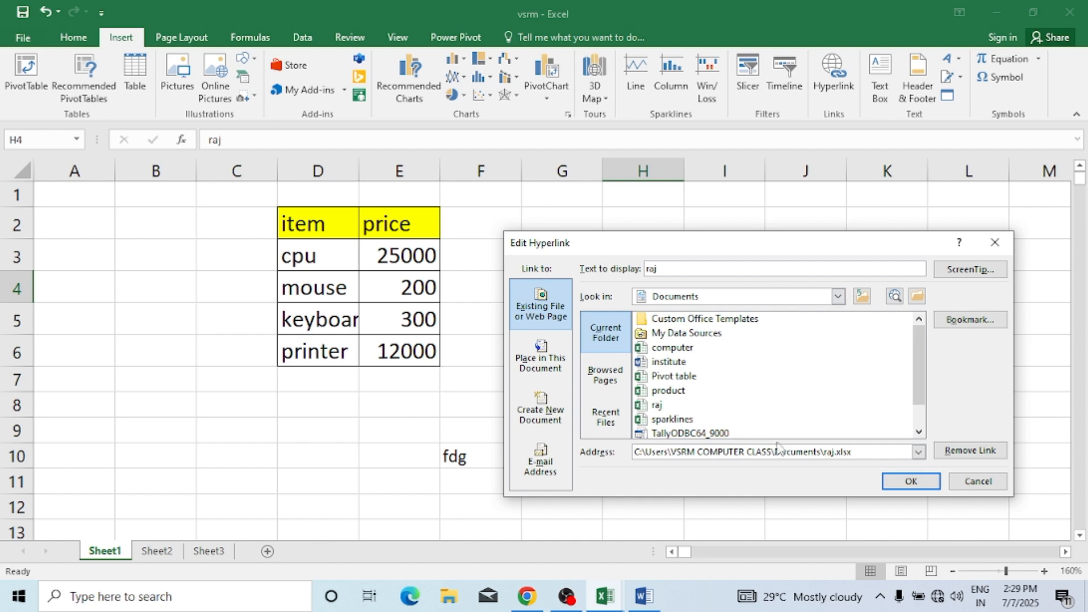
{"action": "left_click", "coordinate": [958, 454]}
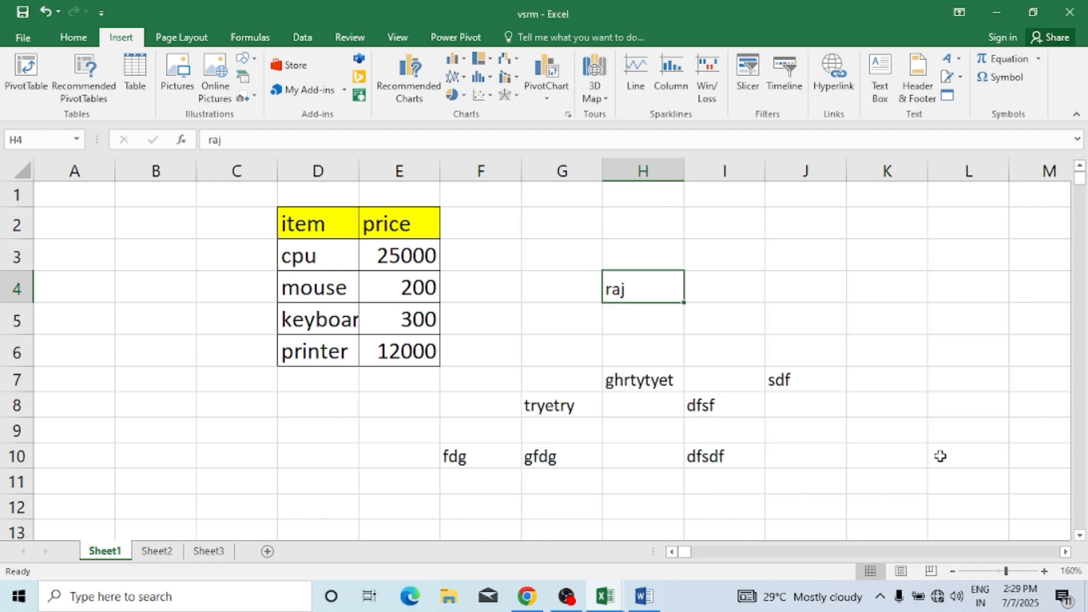
{"action": "key", "text": "Delete"}
{"action": "left_click", "coordinate": [816, 358]}
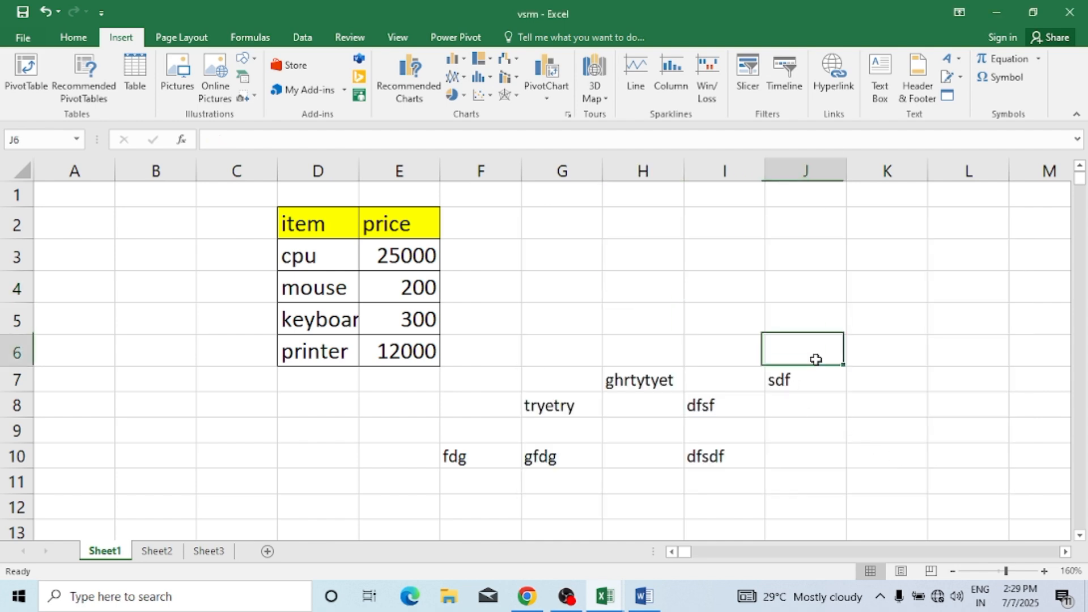
{"action": "left_click", "coordinate": [872, 340]}
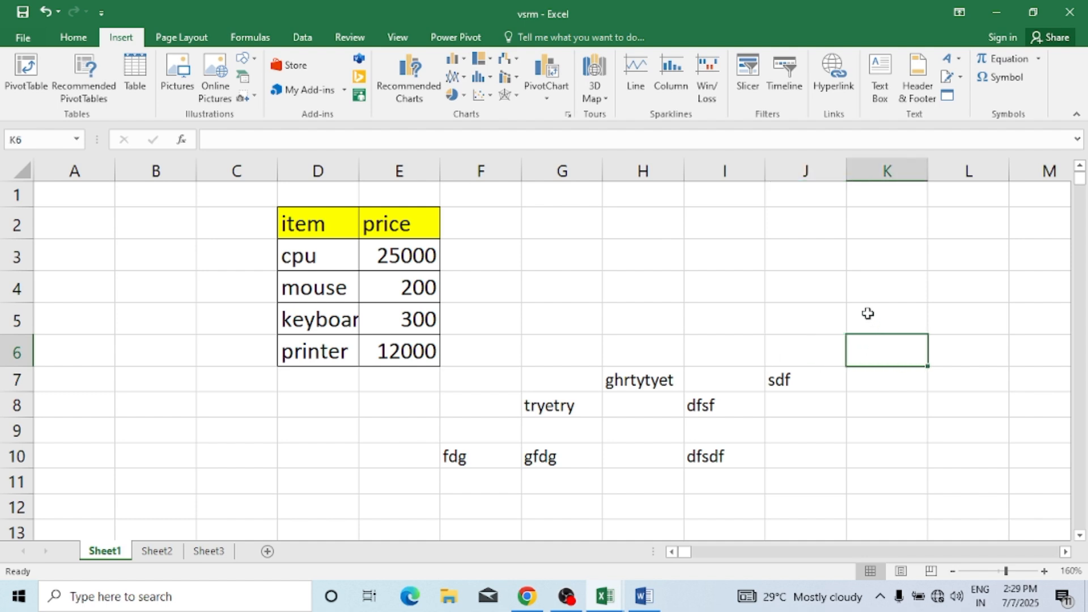